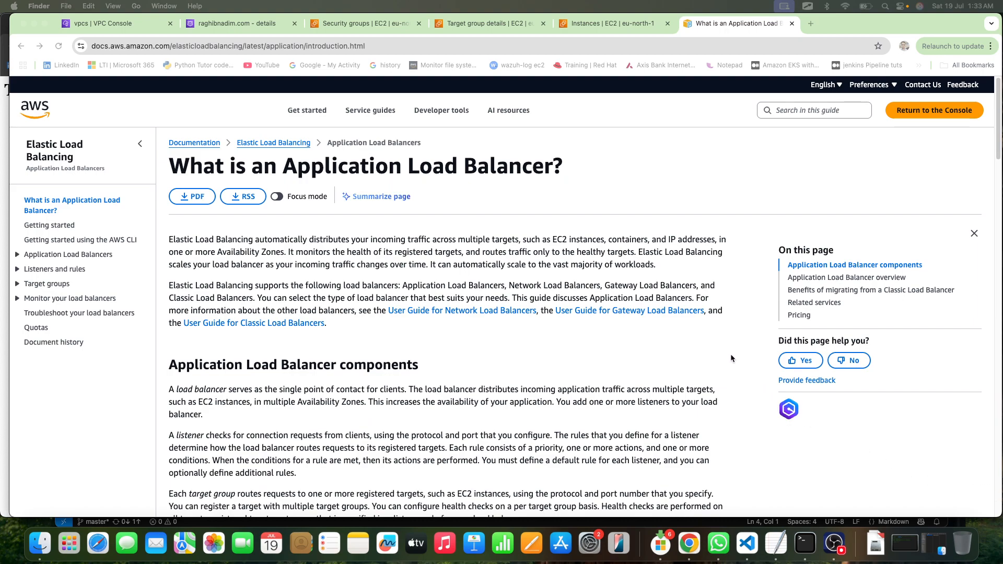
# Step: Bring the Application Load Balancer components diagram into view and show the ScreenBrush drawing overlay
pyautogui.scroll(-6, 732, 355)
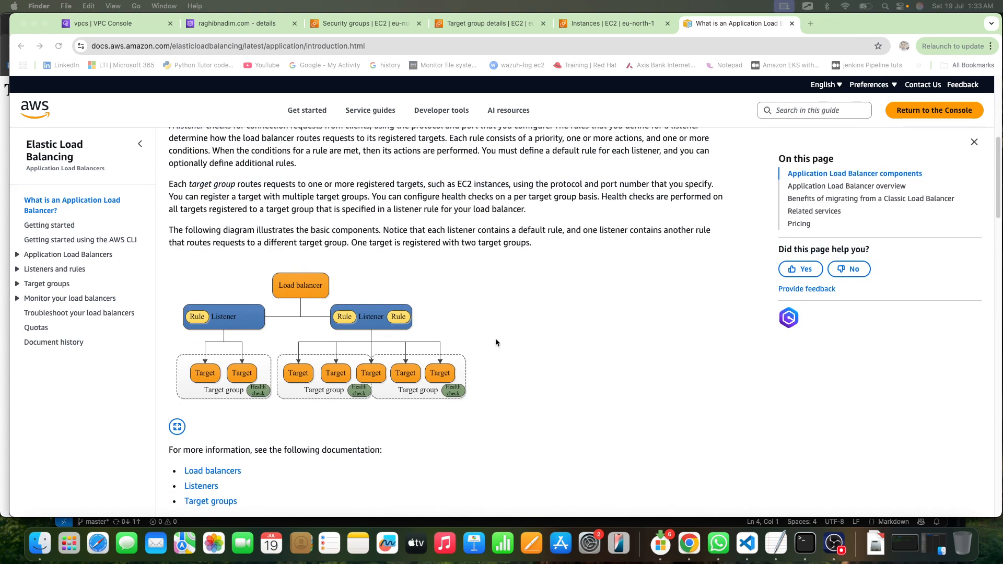
pyautogui.click(818, 6)
pyautogui.click(822, 20)
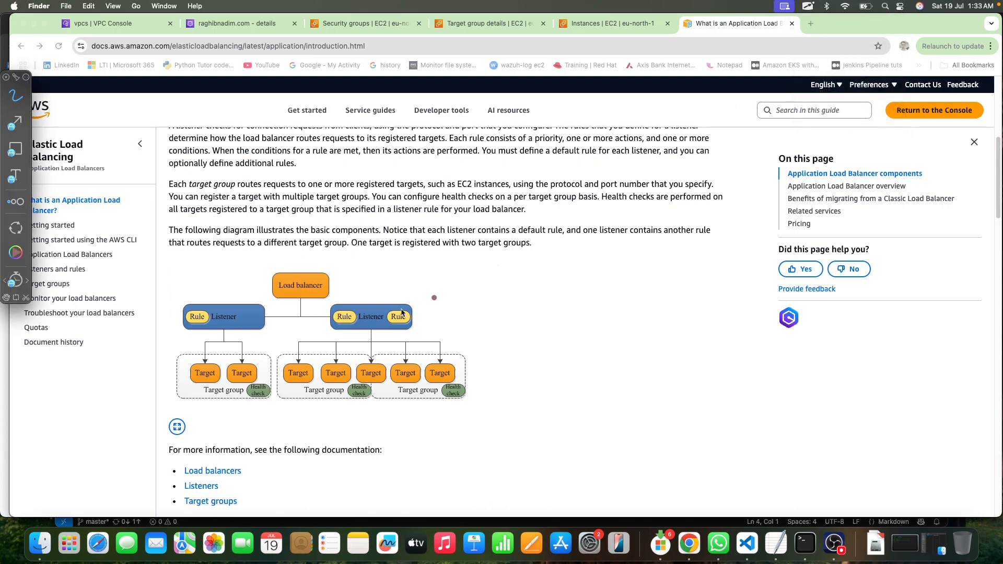
# Step: Outline the target group with two targets under the single-rule listener using freehand brush strokes
pyautogui.moveTo(191, 367)
pyautogui.mouseDown()
pyautogui.moveTo(219, 369)
pyautogui.moveTo(186, 388)
pyautogui.moveTo(192, 368)
pyautogui.mouseUp()
pyautogui.moveTo(178, 358)
pyautogui.mouseDown()
pyautogui.moveTo(179, 398)
pyautogui.moveTo(235, 403)
pyautogui.moveTo(273, 371)
pyautogui.moveTo(236, 357)
pyautogui.moveTo(167, 358)
pyautogui.moveTo(178, 348)
pyautogui.moveTo(168, 356)
pyautogui.moveTo(270, 360)
pyautogui.moveTo(275, 406)
pyautogui.moveTo(181, 404)
pyautogui.moveTo(187, 360)
pyautogui.mouseUp()
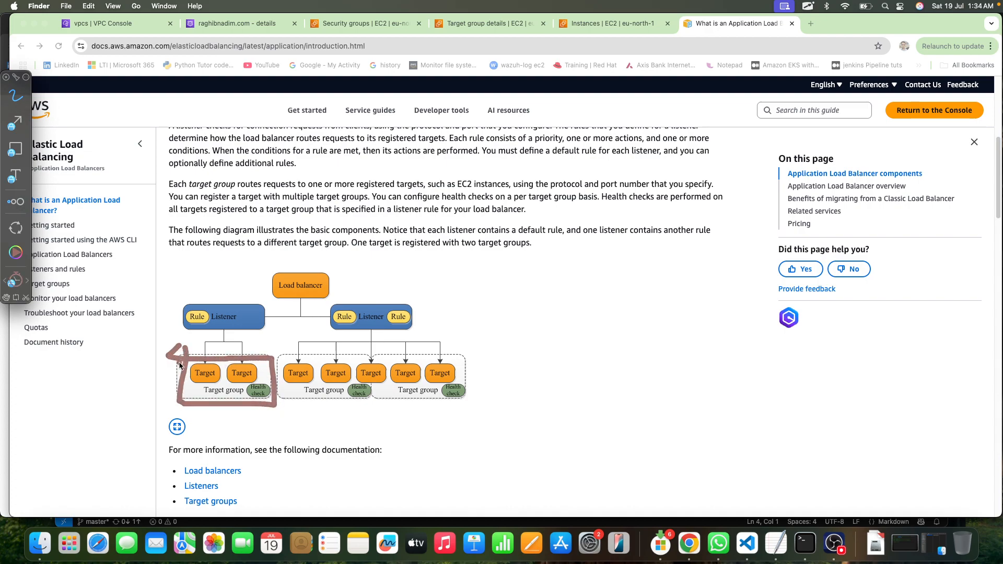
pyautogui.moveTo(244, 399); pyautogui.dragTo(210, 397)
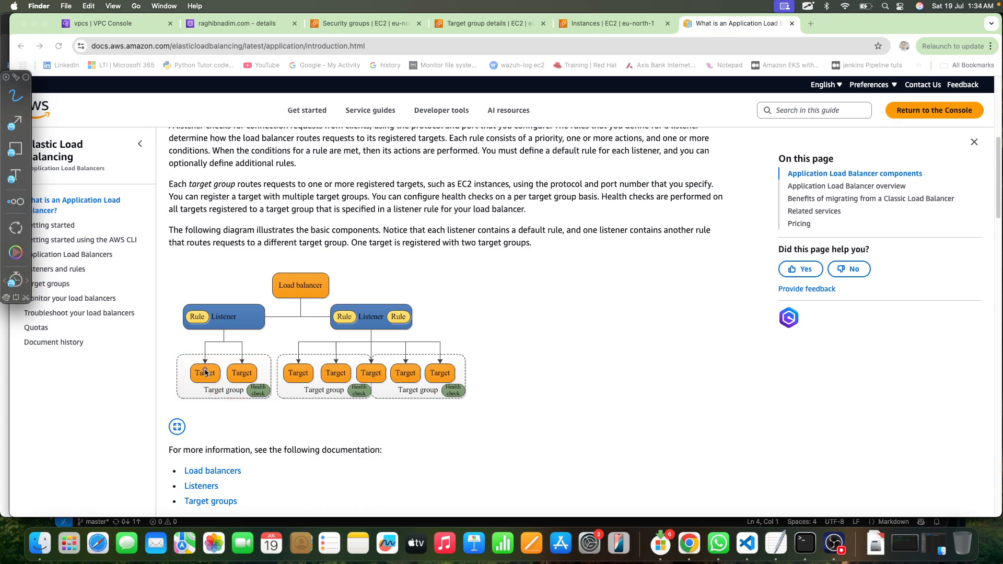
pyautogui.moveTo(220, 367)
pyautogui.mouseDown()
pyautogui.moveTo(198, 363)
pyautogui.moveTo(191, 380)
pyautogui.moveTo(214, 391)
pyautogui.moveTo(222, 367)
pyautogui.mouseUp()
pyautogui.moveTo(182, 355)
pyautogui.mouseDown()
pyautogui.moveTo(279, 357)
pyautogui.moveTo(272, 402)
pyautogui.mouseUp()
pyautogui.moveTo(189, 408)
pyautogui.mouseDown()
pyautogui.moveTo(168, 366)
pyautogui.moveTo(180, 357)
pyautogui.mouseUp()
pyautogui.moveTo(243, 390)
pyautogui.mouseDown()
pyautogui.moveTo(211, 397)
pyautogui.moveTo(199, 384)
pyautogui.moveTo(215, 385)
pyautogui.moveTo(203, 387)
pyautogui.mouseUp()
# Step: Trace the route from the load balancer to the two-target group and circle the rule of its listener
pyautogui.moveTo(302, 312)
pyautogui.mouseDown()
pyautogui.moveTo(237, 311)
pyautogui.moveTo(216, 376)
pyautogui.moveTo(260, 389)
pyautogui.moveTo(194, 366)
pyautogui.mouseUp()
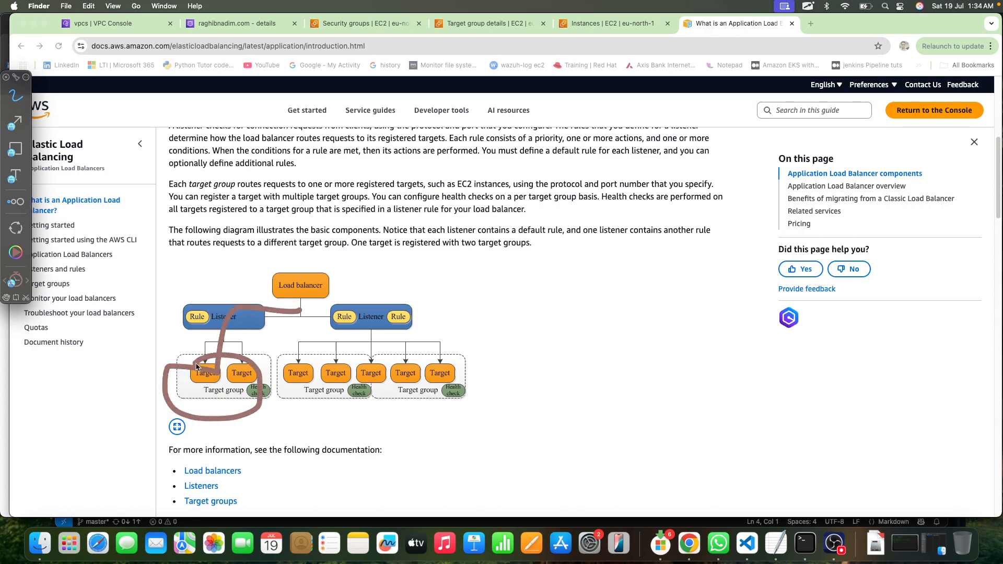
pyautogui.moveTo(199, 311); pyautogui.dragTo(210, 320)
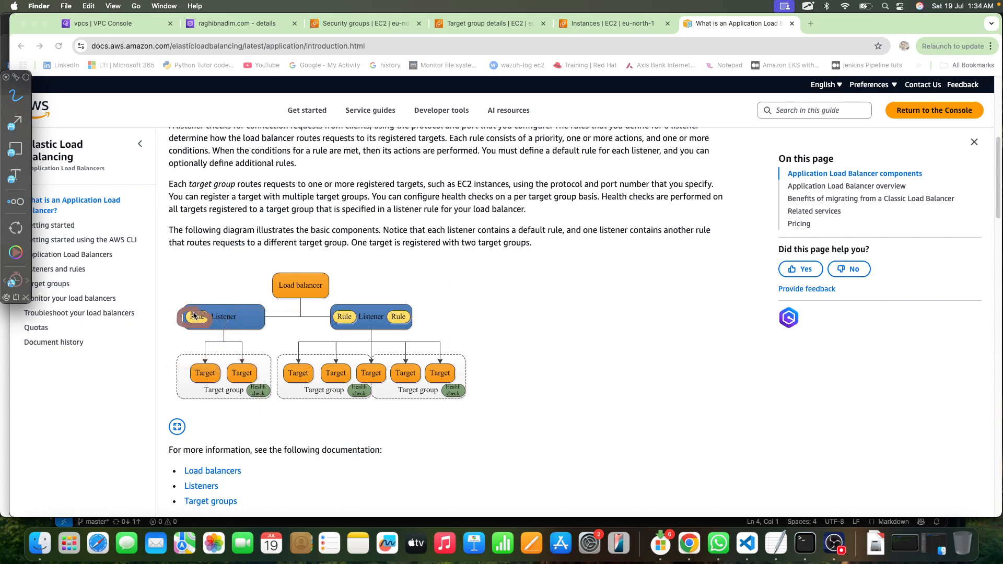
pyautogui.moveTo(263, 304)
pyautogui.mouseDown()
pyautogui.moveTo(175, 309)
pyautogui.moveTo(177, 330)
pyautogui.moveTo(246, 342)
pyautogui.moveTo(261, 305)
pyautogui.mouseUp()
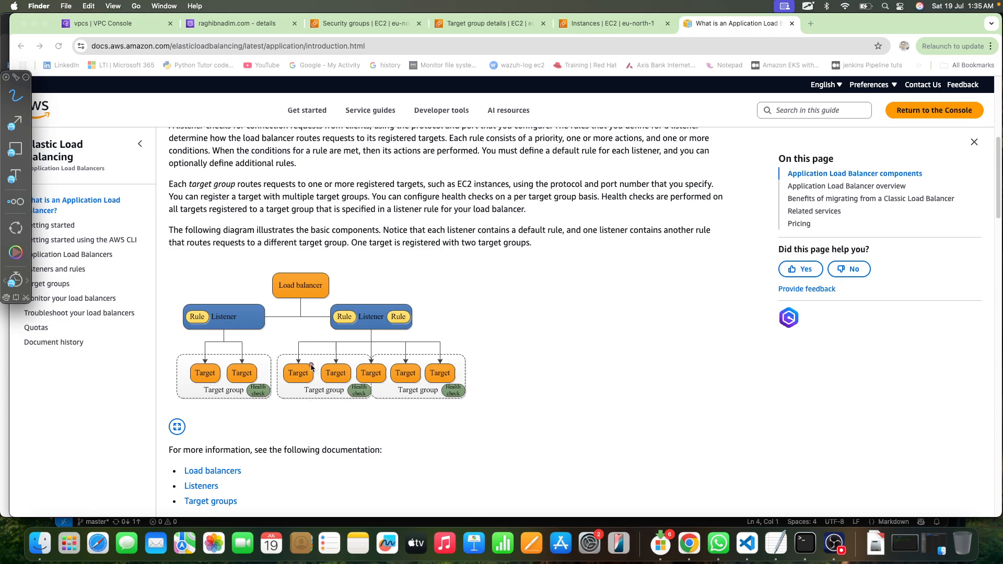
# Step: Mark the two overlapping target groups, their individual targets and the paths leading to them with brush strokes
pyautogui.moveTo(283, 356)
pyautogui.mouseDown()
pyautogui.moveTo(333, 355)
pyautogui.moveTo(374, 382)
pyautogui.moveTo(281, 414)
pyautogui.moveTo(281, 356)
pyautogui.mouseUp()
pyautogui.moveTo(309, 420)
pyautogui.mouseDown()
pyautogui.moveTo(318, 403)
pyautogui.moveTo(328, 426)
pyautogui.moveTo(335, 412)
pyautogui.moveTo(360, 418)
pyautogui.moveTo(370, 374)
pyautogui.moveTo(454, 413)
pyautogui.mouseUp()
pyautogui.moveTo(306, 312)
pyautogui.mouseDown()
pyautogui.moveTo(373, 316)
pyautogui.moveTo(307, 366)
pyautogui.moveTo(324, 367)
pyautogui.mouseUp()
pyautogui.moveTo(372, 333)
pyautogui.mouseDown()
pyautogui.moveTo(380, 343)
pyautogui.moveTo(422, 347)
pyautogui.moveTo(425, 377)
pyautogui.moveTo(436, 367)
pyautogui.mouseUp()
pyautogui.moveTo(369, 359)
pyautogui.mouseDown()
pyautogui.moveTo(289, 354)
pyautogui.moveTo(276, 392)
pyautogui.moveTo(325, 408)
pyautogui.moveTo(372, 389)
pyautogui.moveTo(353, 358)
pyautogui.mouseUp()
pyautogui.moveTo(289, 369)
pyautogui.mouseDown()
pyautogui.moveTo(289, 402)
pyautogui.moveTo(317, 396)
pyautogui.mouseUp()
pyautogui.moveTo(426, 371); pyautogui.dragTo(444, 400)
pyautogui.moveTo(375, 332)
pyautogui.mouseDown()
pyautogui.moveTo(373, 346)
pyautogui.moveTo(321, 351)
pyautogui.moveTo(296, 368)
pyautogui.moveTo(313, 373)
pyautogui.mouseUp()
pyautogui.moveTo(405, 361)
pyautogui.mouseDown()
pyautogui.moveTo(457, 355)
pyautogui.moveTo(386, 360)
pyautogui.moveTo(426, 384)
pyautogui.mouseUp()
pyautogui.moveTo(448, 315)
pyautogui.mouseDown()
pyautogui.moveTo(440, 326)
pyautogui.moveTo(449, 335)
pyautogui.mouseUp()
pyautogui.moveTo(305, 305)
pyautogui.mouseDown()
pyautogui.moveTo(374, 361)
pyautogui.moveTo(283, 356)
pyautogui.moveTo(443, 423)
pyautogui.moveTo(353, 348)
pyautogui.moveTo(310, 371)
pyautogui.moveTo(307, 386)
pyautogui.mouseUp()
pyautogui.moveTo(358, 349); pyautogui.dragTo(357, 384)
pyautogui.moveTo(410, 353); pyautogui.dragTo(407, 383)
pyautogui.moveTo(447, 354); pyautogui.dragTo(446, 356)
pyautogui.moveTo(428, 267)
pyautogui.mouseDown()
pyautogui.moveTo(417, 303)
pyautogui.moveTo(433, 299)
pyautogui.mouseUp()
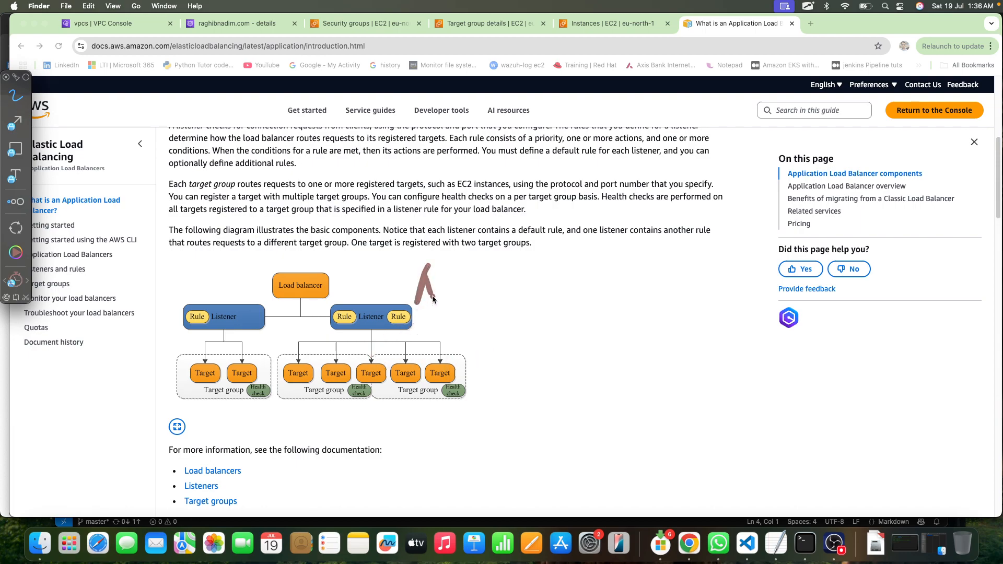
# Step: Mark the two-rule listener and trace a request from above the load balancer down to the targets
pyautogui.moveTo(365, 299); pyautogui.dragTo(366, 302)
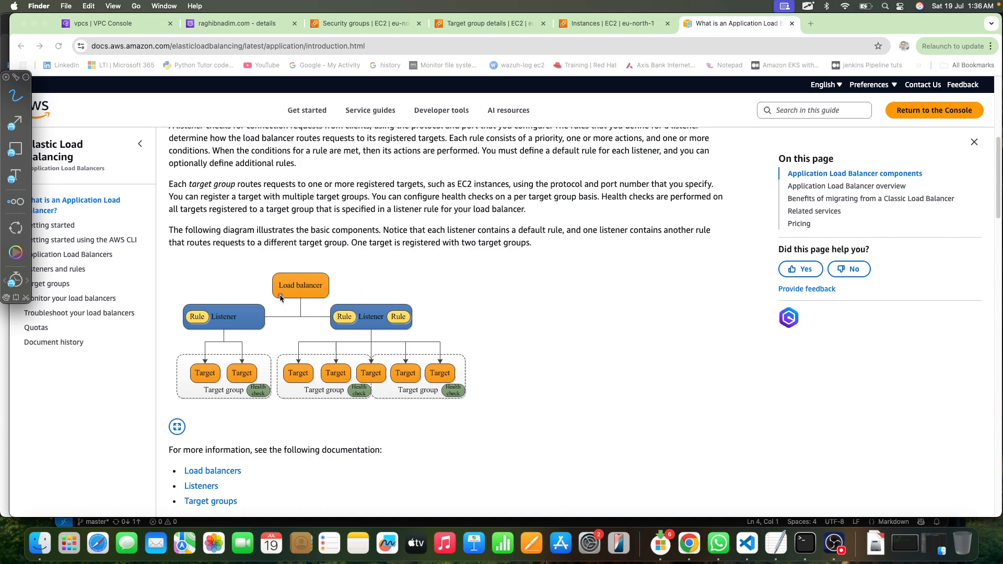
pyautogui.moveTo(364, 296)
pyautogui.mouseDown()
pyautogui.moveTo(368, 276)
pyautogui.moveTo(372, 295)
pyautogui.mouseUp()
pyautogui.moveTo(324, 365)
pyautogui.mouseDown()
pyautogui.moveTo(291, 373)
pyautogui.moveTo(325, 374)
pyautogui.mouseUp()
pyautogui.moveTo(277, 157)
pyautogui.mouseDown()
pyautogui.moveTo(288, 294)
pyautogui.moveTo(360, 320)
pyautogui.moveTo(298, 372)
pyautogui.moveTo(329, 380)
pyautogui.moveTo(296, 372)
pyautogui.moveTo(320, 384)
pyautogui.moveTo(309, 382)
pyautogui.mouseUp()
pyautogui.moveTo(277, 160); pyautogui.dragTo(292, 168)
pyautogui.moveTo(372, 257)
pyautogui.mouseDown()
pyautogui.moveTo(346, 285)
pyautogui.moveTo(393, 280)
pyautogui.mouseUp()
# Step: Circle the single-rule listener and trace the traffic from the load balancer through it to its two targets
pyautogui.moveTo(183, 302)
pyautogui.mouseDown()
pyautogui.moveTo(261, 336)
pyautogui.moveTo(185, 304)
pyautogui.mouseUp()
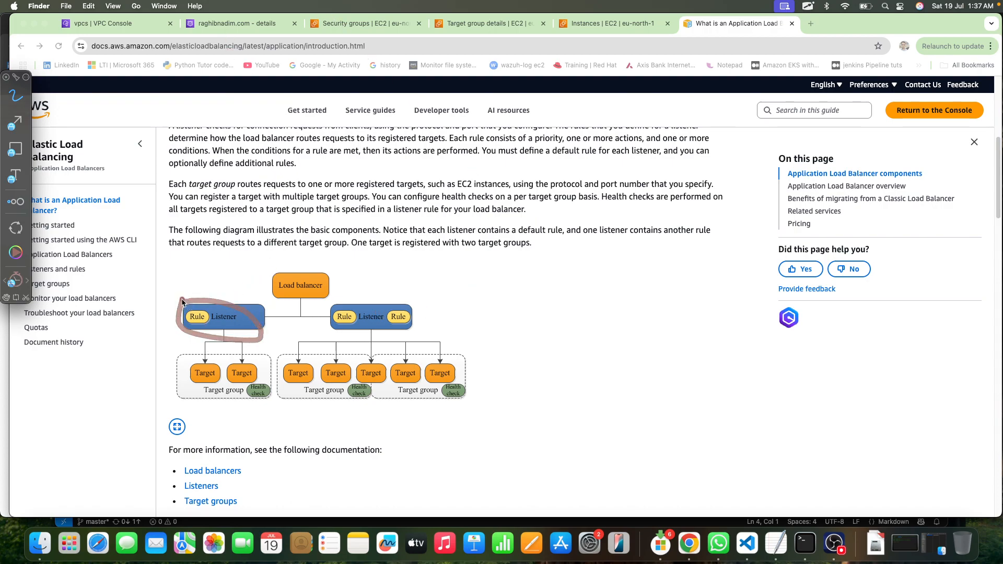
pyautogui.moveTo(193, 356)
pyautogui.mouseDown()
pyautogui.moveTo(180, 380)
pyautogui.moveTo(213, 353)
pyautogui.moveTo(207, 377)
pyautogui.moveTo(261, 368)
pyautogui.mouseUp()
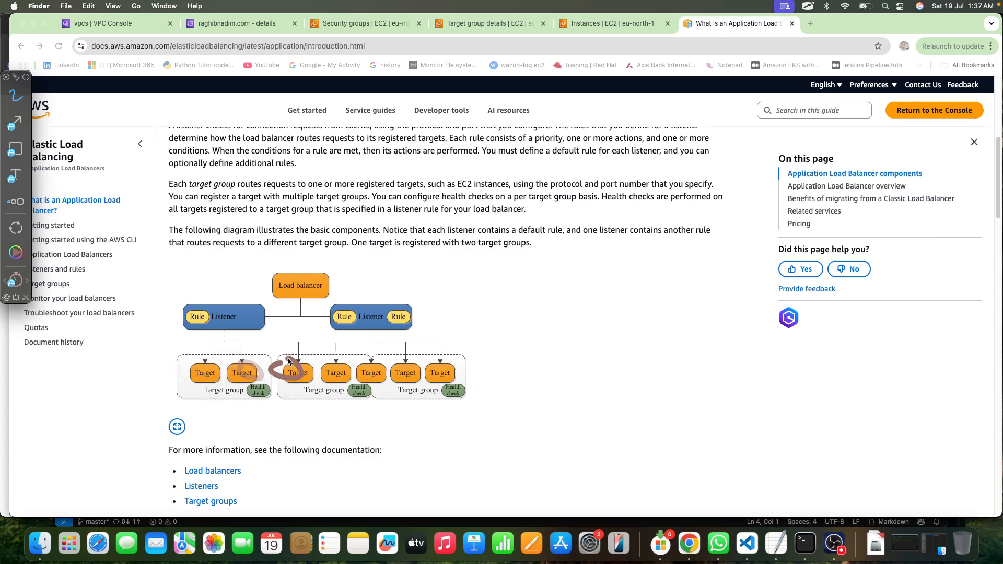
pyautogui.moveTo(300, 285)
pyautogui.mouseDown()
pyautogui.moveTo(302, 311)
pyautogui.moveTo(222, 330)
pyautogui.moveTo(230, 383)
pyautogui.mouseUp()
pyautogui.moveTo(224, 331); pyautogui.dragTo(267, 377)
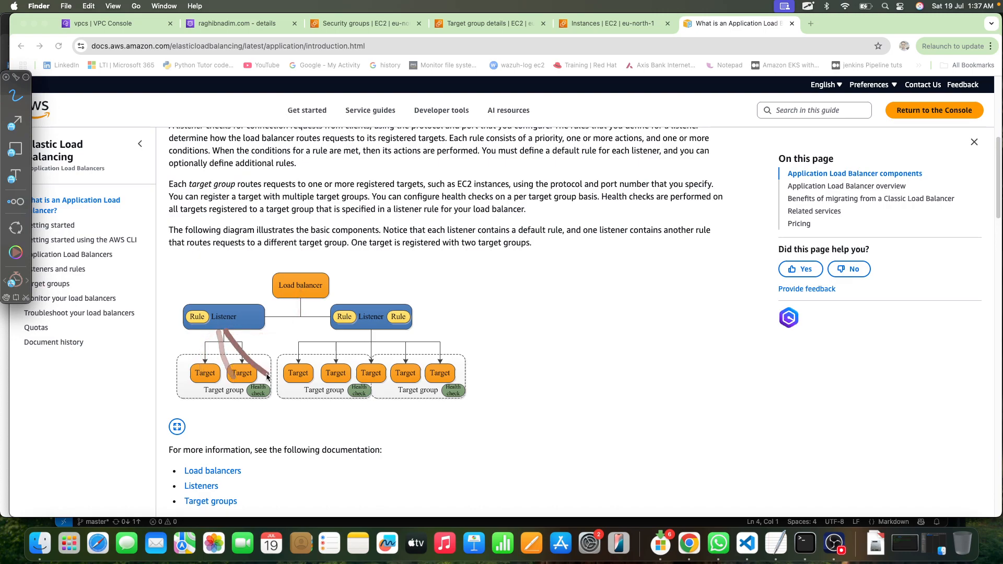
pyautogui.moveTo(237, 317)
pyautogui.mouseDown()
pyautogui.moveTo(195, 364)
pyautogui.moveTo(223, 373)
pyautogui.moveTo(254, 364)
pyautogui.moveTo(209, 370)
pyautogui.moveTo(258, 357)
pyautogui.moveTo(261, 322)
pyautogui.moveTo(226, 320)
pyautogui.mouseUp()
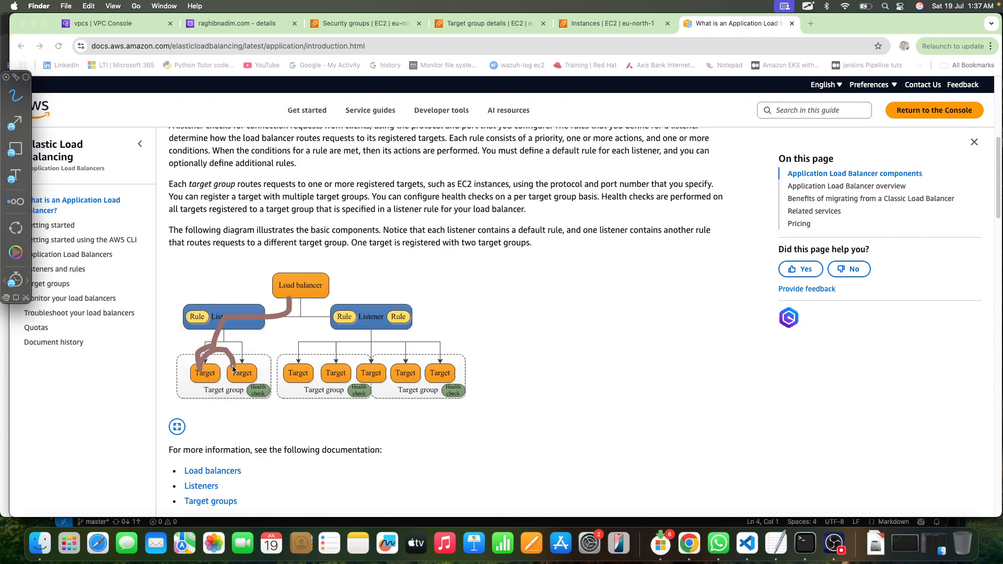
pyautogui.moveTo(205, 364)
pyautogui.mouseDown()
pyautogui.moveTo(227, 342)
pyautogui.moveTo(227, 323)
pyautogui.moveTo(340, 322)
pyautogui.moveTo(301, 328)
pyautogui.mouseUp()
pyautogui.moveTo(218, 347); pyautogui.dragTo(196, 381)
pyautogui.moveTo(228, 349)
pyautogui.mouseDown()
pyautogui.moveTo(245, 365)
pyautogui.moveTo(181, 368)
pyautogui.moveTo(209, 356)
pyautogui.mouseUp()
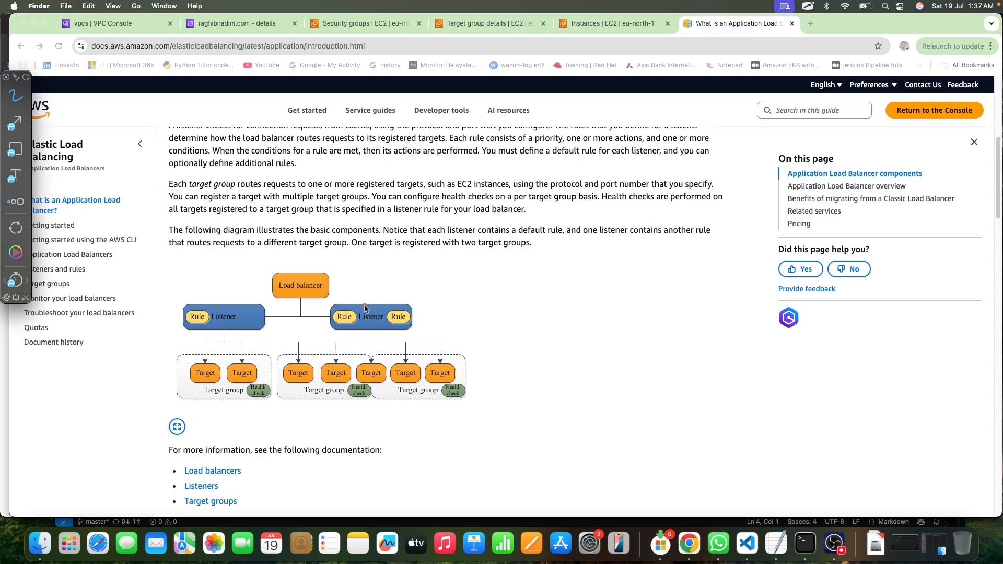
# Step: Sketch handwritten marks, horizontal lines and a box in the blank space beside the diagram
pyautogui.moveTo(448, 282)
pyautogui.mouseDown()
pyautogui.moveTo(438, 340)
pyautogui.moveTo(510, 327)
pyautogui.mouseUp()
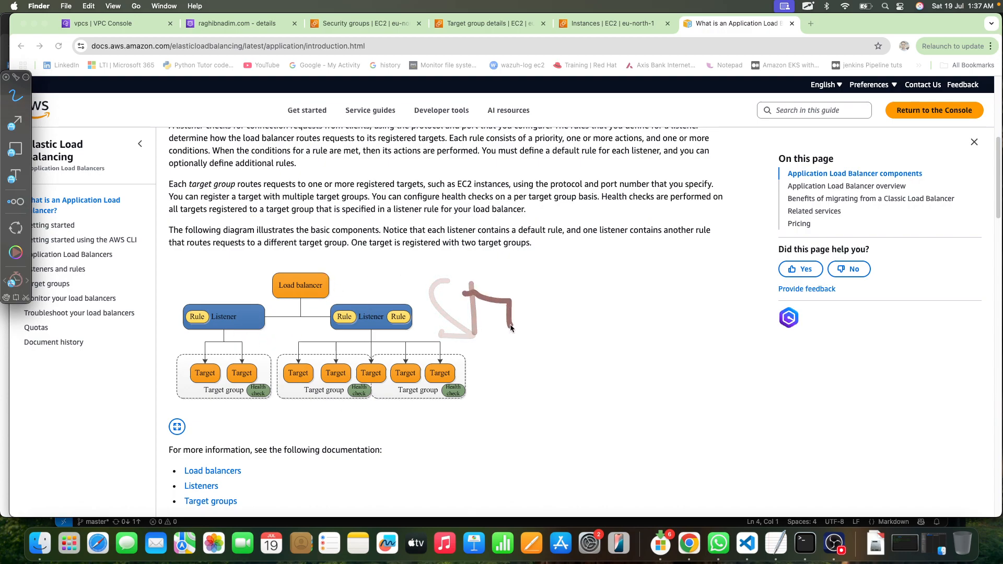
pyautogui.moveTo(532, 247)
pyautogui.mouseDown()
pyautogui.moveTo(408, 411)
pyautogui.moveTo(541, 269)
pyautogui.moveTo(455, 265)
pyautogui.moveTo(587, 254)
pyautogui.moveTo(398, 409)
pyautogui.moveTo(403, 251)
pyautogui.moveTo(503, 269)
pyautogui.mouseUp()
pyautogui.moveTo(447, 301); pyautogui.dragTo(511, 295)
pyautogui.moveTo(438, 330)
pyautogui.mouseDown()
pyautogui.moveTo(487, 329)
pyautogui.moveTo(515, 349)
pyautogui.mouseUp()
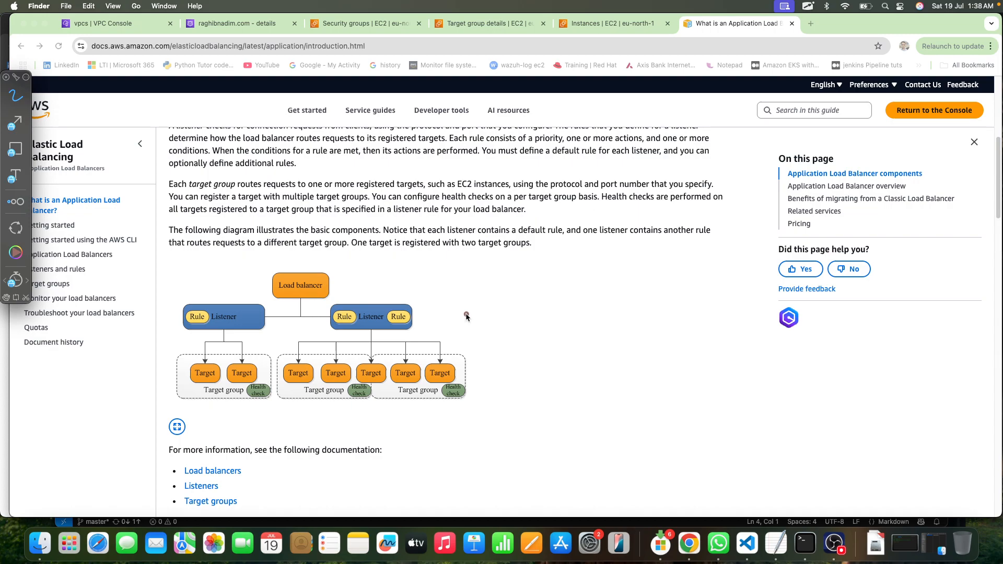
pyautogui.moveTo(508, 210); pyautogui.dragTo(630, 209)
pyautogui.moveTo(514, 269); pyautogui.dragTo(599, 269)
pyautogui.moveTo(502, 314); pyautogui.dragTo(635, 322)
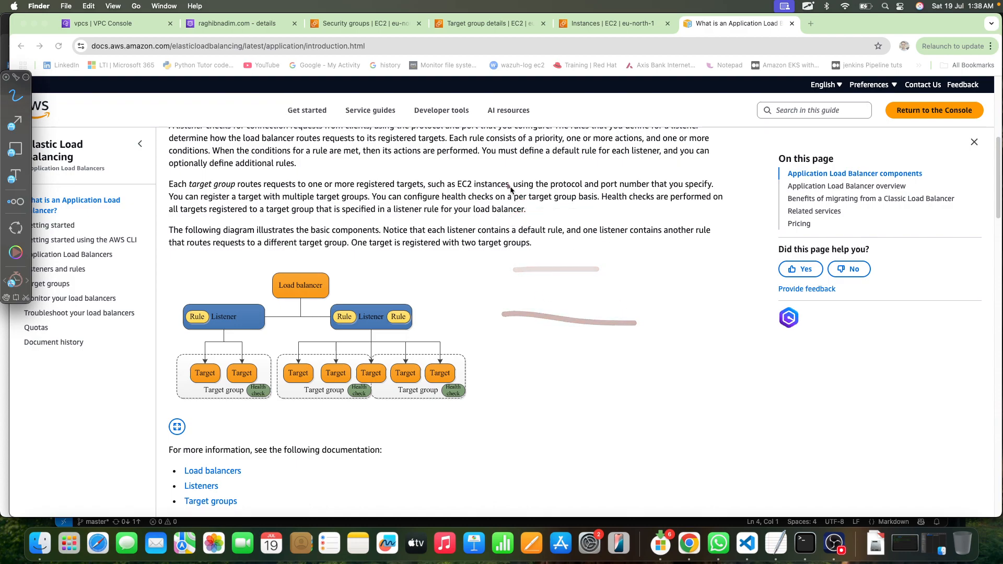
pyautogui.moveTo(468, 172)
pyautogui.mouseDown()
pyautogui.moveTo(671, 231)
pyautogui.moveTo(700, 360)
pyautogui.moveTo(740, 319)
pyautogui.mouseUp()
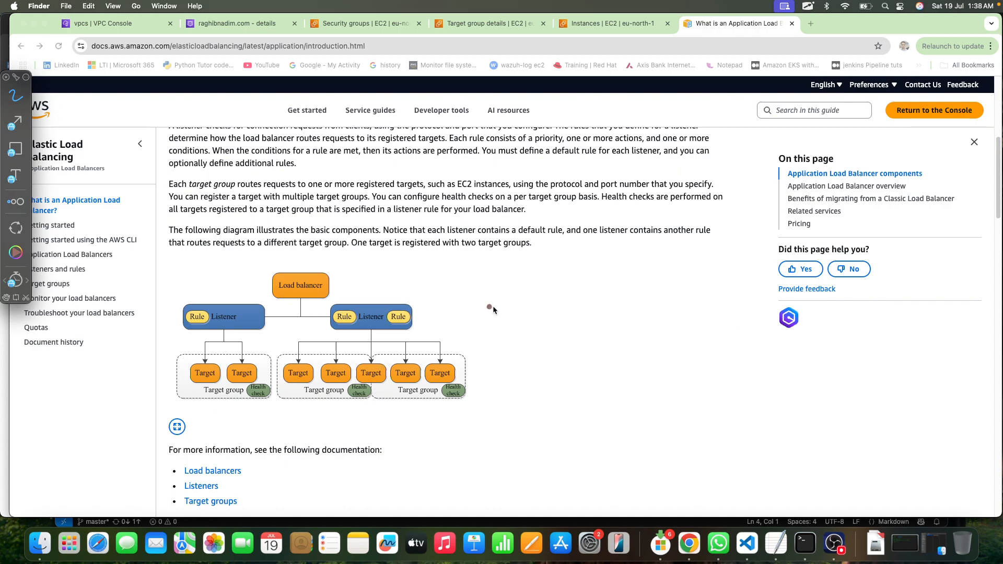
pyautogui.moveTo(425, 300)
pyautogui.mouseDown()
pyautogui.moveTo(558, 296)
pyautogui.moveTo(439, 366)
pyautogui.moveTo(438, 299)
pyautogui.mouseUp()
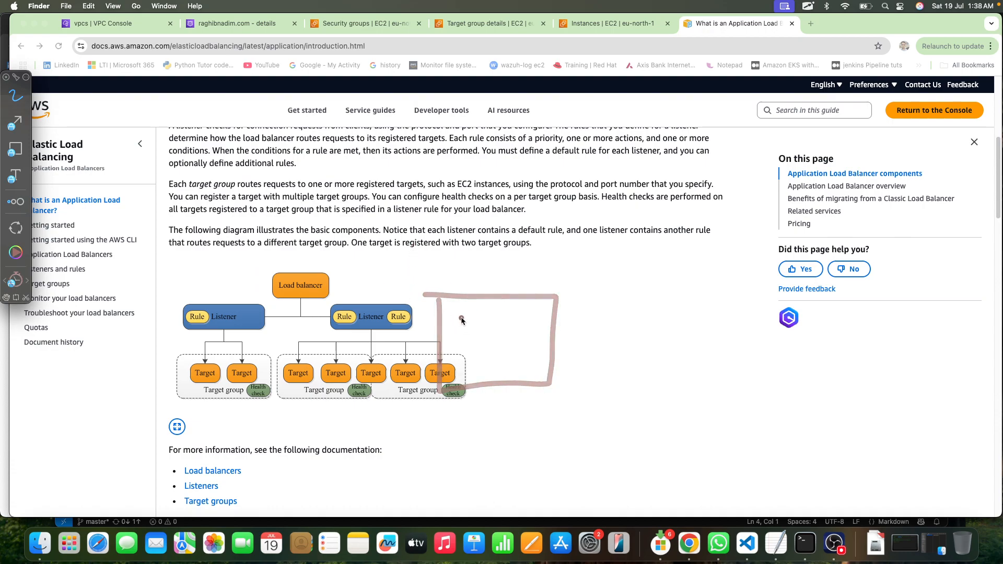
# Step: Trace an incoming request from above the diagram through the load balancer and two-rule listener to the last target
pyautogui.moveTo(295, 269)
pyautogui.mouseDown()
pyautogui.moveTo(261, 297)
pyautogui.moveTo(339, 296)
pyautogui.moveTo(322, 281)
pyautogui.moveTo(445, 284)
pyautogui.moveTo(238, 154)
pyautogui.moveTo(172, 152)
pyautogui.moveTo(211, 151)
pyautogui.moveTo(203, 189)
pyautogui.moveTo(220, 174)
pyautogui.mouseUp()
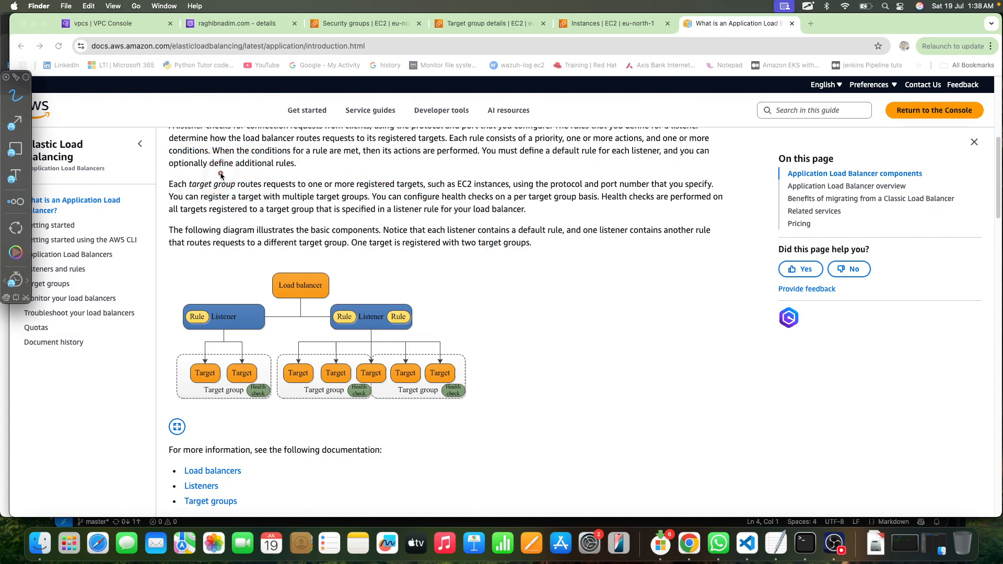
pyautogui.moveTo(234, 173)
pyautogui.mouseDown()
pyautogui.moveTo(322, 263)
pyautogui.moveTo(370, 282)
pyautogui.mouseUp()
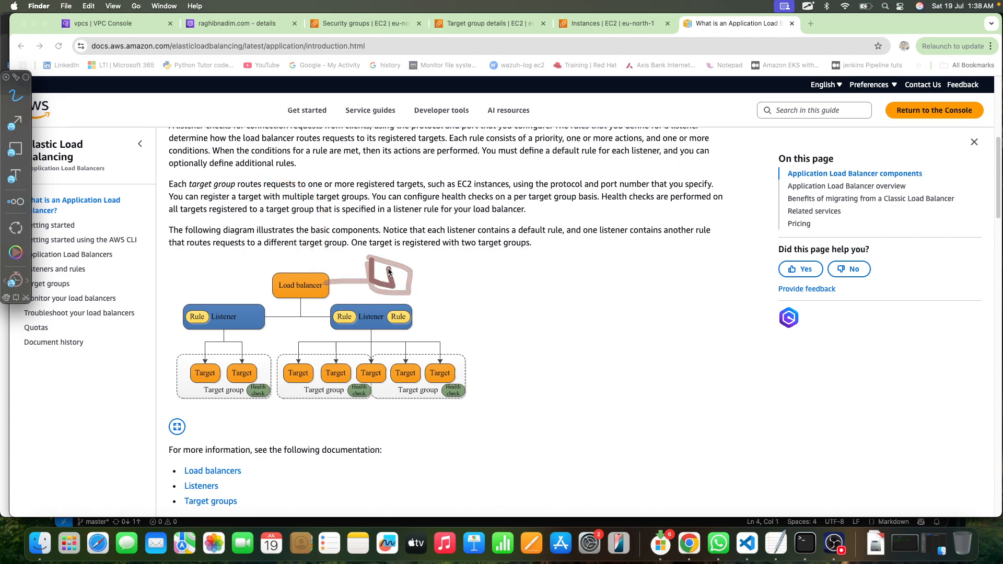
pyautogui.moveTo(234, 172)
pyautogui.mouseDown()
pyautogui.moveTo(286, 237)
pyautogui.moveTo(286, 281)
pyautogui.mouseUp()
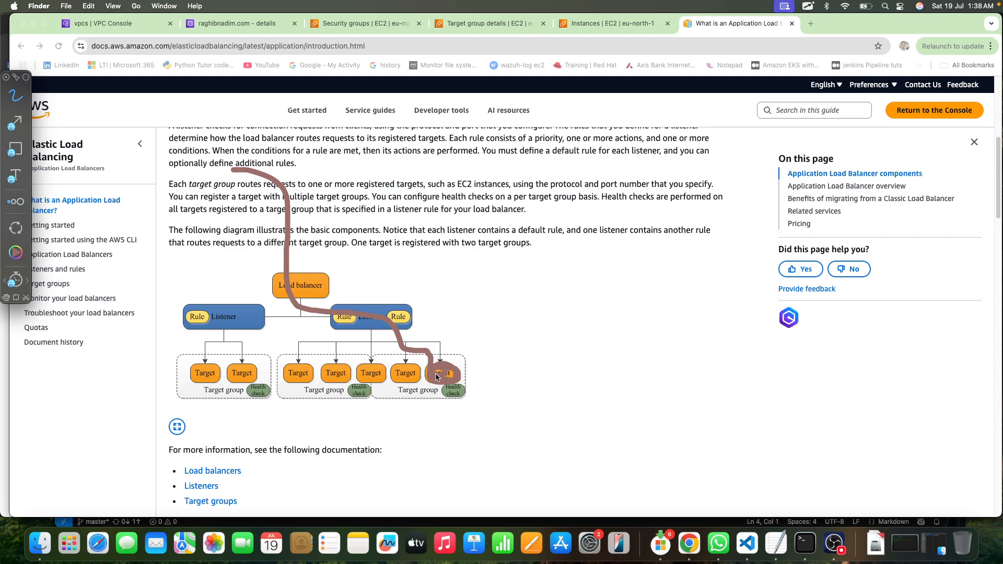
pyautogui.moveTo(212, 163)
pyautogui.mouseDown()
pyautogui.moveTo(308, 219)
pyautogui.moveTo(305, 312)
pyautogui.mouseUp()
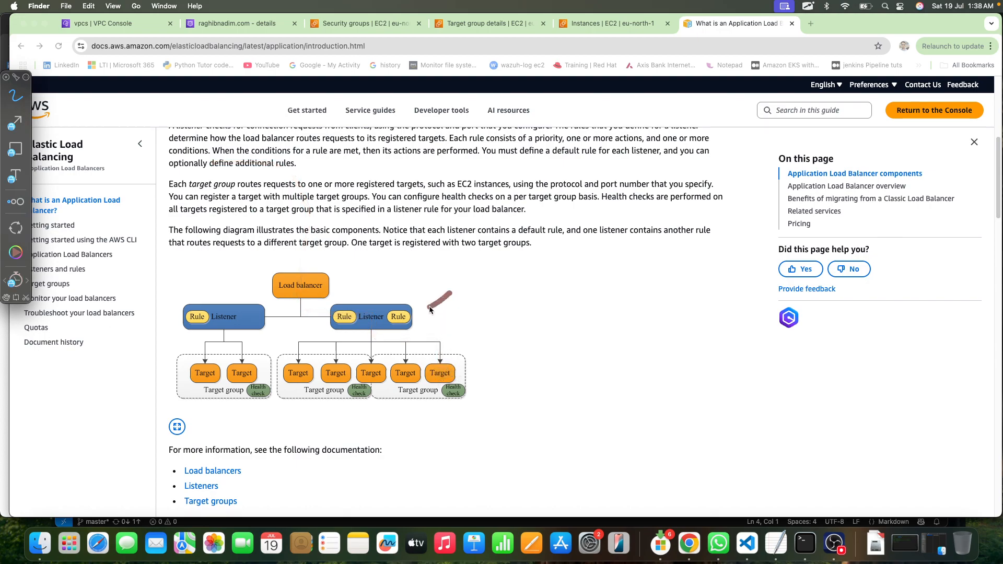
# Step: Sketch a circle and letter-like marks beside the diagram, and trace the route to the last target again
pyautogui.moveTo(452, 291); pyautogui.dragTo(452, 331)
pyautogui.moveTo(452, 292)
pyautogui.mouseDown()
pyautogui.moveTo(493, 315)
pyautogui.moveTo(479, 350)
pyautogui.mouseUp()
pyautogui.moveTo(497, 302)
pyautogui.mouseDown()
pyautogui.moveTo(538, 349)
pyautogui.moveTo(565, 349)
pyautogui.moveTo(522, 283)
pyautogui.mouseUp()
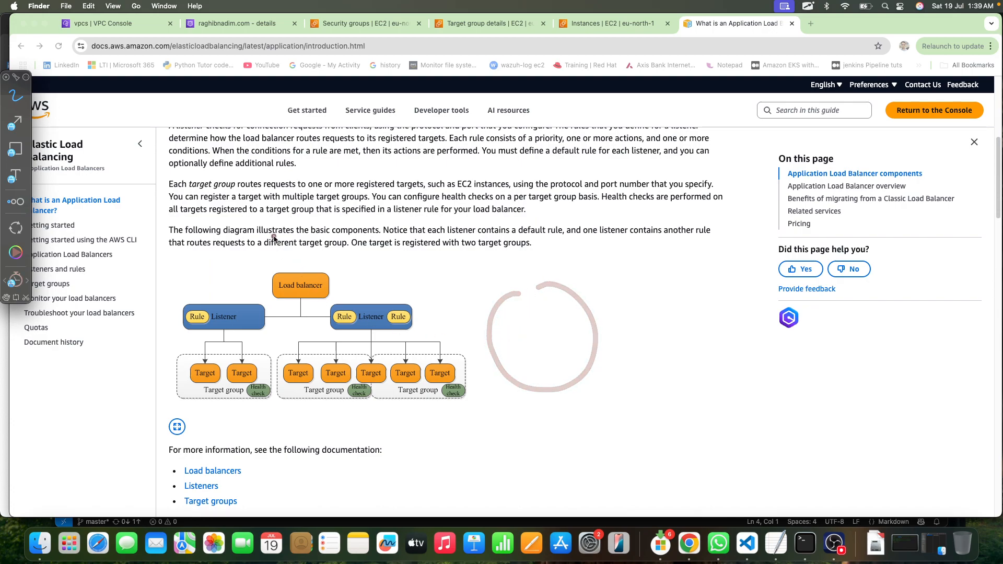
pyautogui.moveTo(271, 226)
pyautogui.mouseDown()
pyautogui.moveTo(347, 319)
pyautogui.moveTo(382, 320)
pyautogui.mouseUp()
pyautogui.moveTo(175, 214)
pyautogui.mouseDown()
pyautogui.moveTo(264, 225)
pyautogui.moveTo(448, 364)
pyautogui.mouseUp()
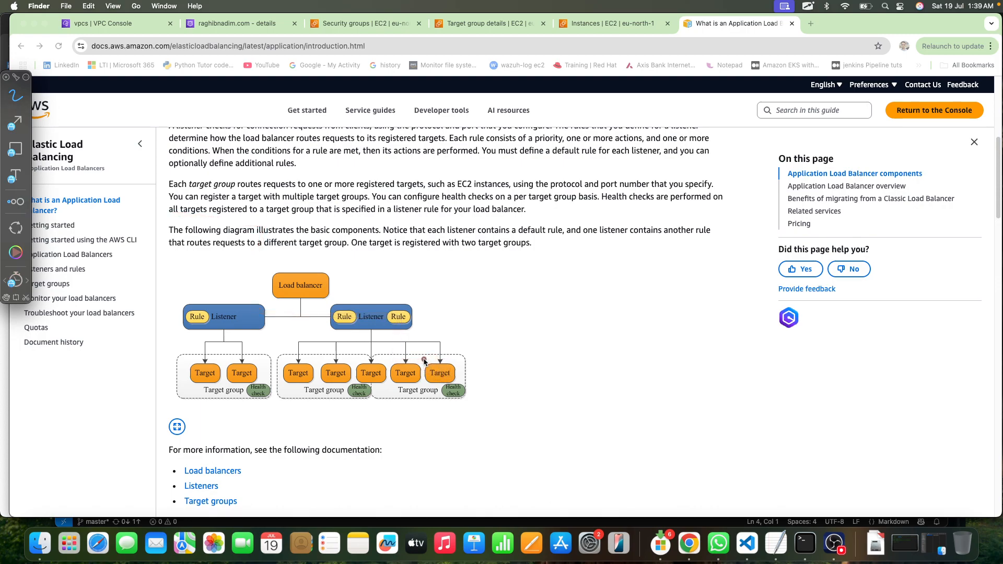
pyautogui.moveTo(514, 265)
pyautogui.mouseDown()
pyautogui.moveTo(530, 372)
pyautogui.moveTo(727, 319)
pyautogui.moveTo(499, 277)
pyautogui.mouseUp()
pyautogui.moveTo(570, 296)
pyautogui.mouseDown()
pyautogui.moveTo(530, 287)
pyautogui.moveTo(530, 321)
pyautogui.mouseUp()
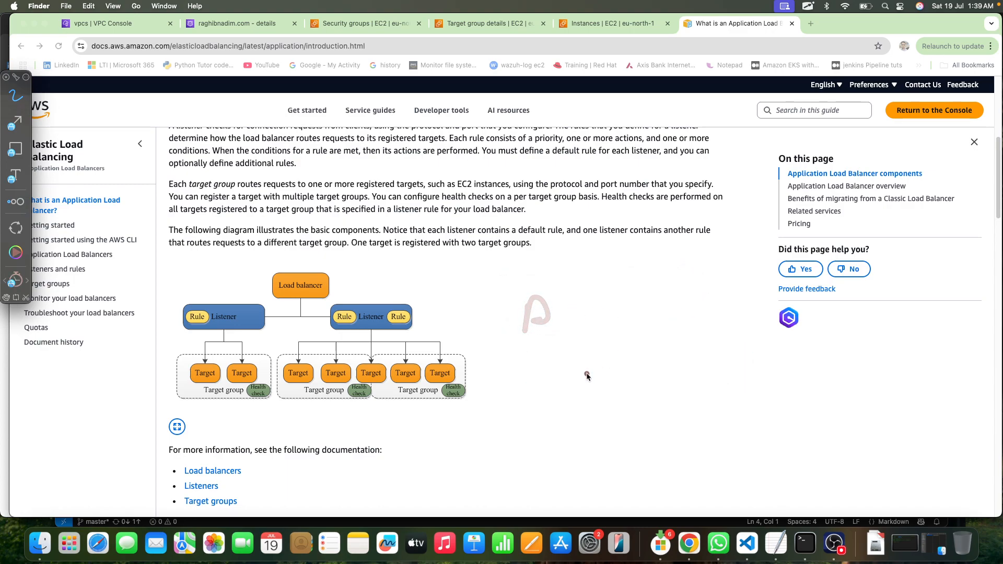
# Step: Circle the last target, write a P beneath it, and draw an arrow down towards the load balancer
pyautogui.moveTo(455, 353); pyautogui.dragTo(453, 356)
pyautogui.moveTo(432, 406); pyautogui.dragTo(432, 443)
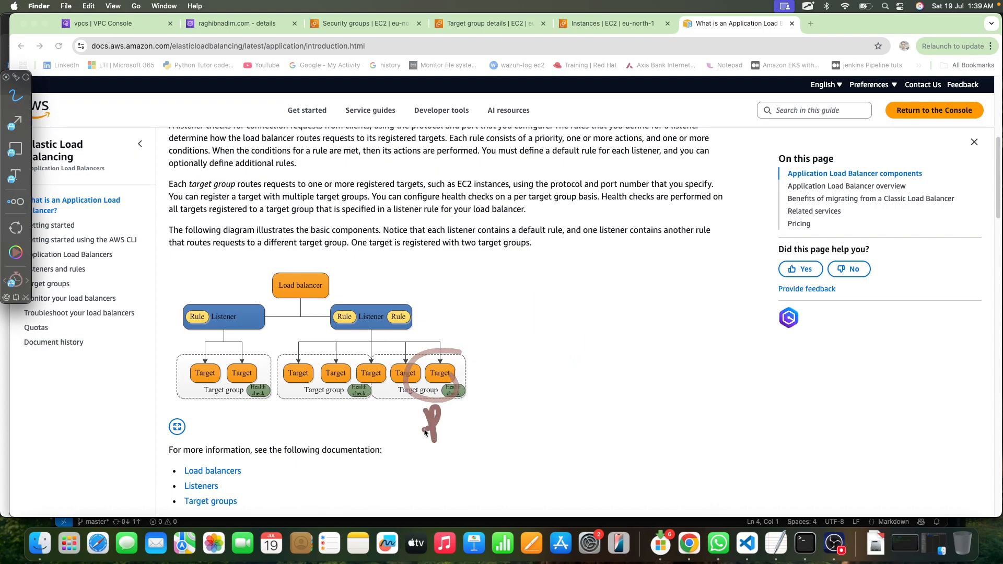
pyautogui.moveTo(328, 282)
pyautogui.mouseDown()
pyautogui.moveTo(259, 305)
pyautogui.moveTo(287, 273)
pyautogui.moveTo(418, 273)
pyautogui.mouseUp()
pyautogui.moveTo(314, 147)
pyautogui.mouseDown()
pyautogui.moveTo(339, 229)
pyautogui.moveTo(354, 209)
pyautogui.mouseUp()
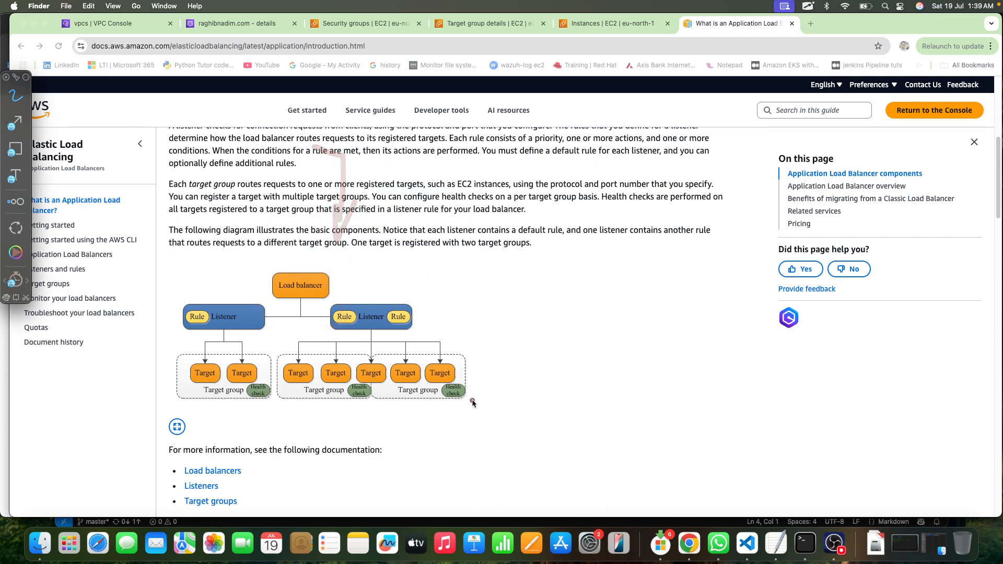
pyautogui.moveTo(436, 359)
pyautogui.mouseDown()
pyautogui.moveTo(458, 404)
pyautogui.moveTo(470, 401)
pyautogui.moveTo(419, 349)
pyautogui.moveTo(394, 372)
pyautogui.mouseUp()
# Step: Draw freehand strokes around the load balancer and the single-rule listener
pyautogui.moveTo(279, 257)
pyautogui.mouseDown()
pyautogui.moveTo(301, 326)
pyautogui.moveTo(251, 285)
pyautogui.mouseUp()
pyautogui.moveTo(181, 265)
pyautogui.mouseDown()
pyautogui.moveTo(172, 300)
pyautogui.moveTo(224, 292)
pyautogui.mouseUp()
pyautogui.moveTo(195, 260)
pyautogui.mouseDown()
pyautogui.moveTo(209, 284)
pyautogui.moveTo(237, 291)
pyautogui.mouseUp()
pyautogui.moveTo(244, 285)
pyautogui.mouseDown()
pyautogui.moveTo(276, 286)
pyautogui.moveTo(295, 305)
pyautogui.moveTo(286, 308)
pyautogui.mouseUp()
pyautogui.moveTo(337, 244); pyautogui.dragTo(300, 370)
pyautogui.moveTo(331, 296)
pyautogui.mouseDown()
pyautogui.moveTo(355, 269)
pyautogui.moveTo(310, 308)
pyautogui.moveTo(263, 319)
pyautogui.moveTo(222, 296)
pyautogui.moveTo(173, 344)
pyautogui.mouseUp()
pyautogui.moveTo(201, 271)
pyautogui.mouseDown()
pyautogui.moveTo(236, 287)
pyautogui.moveTo(274, 241)
pyautogui.moveTo(330, 278)
pyautogui.mouseUp()
pyautogui.moveTo(209, 243)
pyautogui.mouseDown()
pyautogui.moveTo(246, 274)
pyautogui.moveTo(242, 246)
pyautogui.mouseUp()
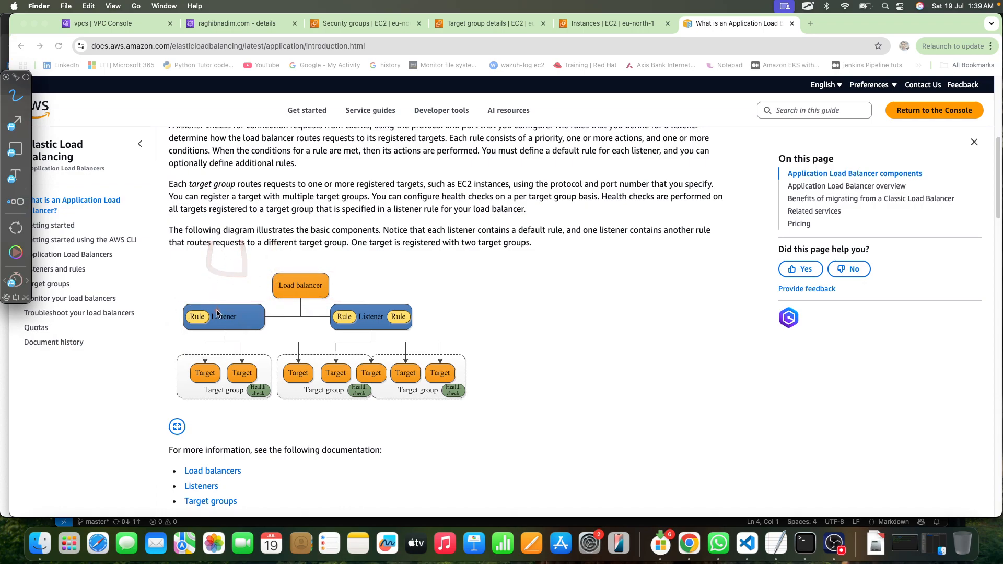
# Step: Trace the path from the load balancer through the single-rule listener and outline its two targets
pyautogui.moveTo(214, 306)
pyautogui.mouseDown()
pyautogui.moveTo(196, 392)
pyautogui.moveTo(188, 349)
pyautogui.moveTo(261, 365)
pyautogui.moveTo(204, 360)
pyautogui.mouseUp()
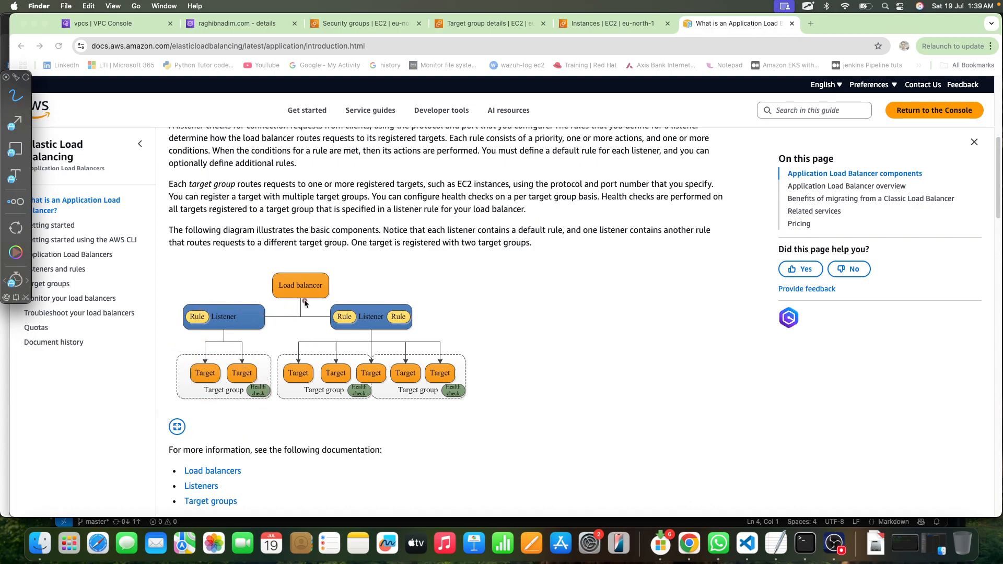
pyautogui.moveTo(183, 362)
pyautogui.mouseDown()
pyautogui.moveTo(292, 403)
pyautogui.moveTo(214, 361)
pyautogui.mouseUp()
pyautogui.moveTo(300, 301); pyautogui.dragTo(301, 323)
pyautogui.moveTo(230, 318)
pyautogui.mouseDown()
pyautogui.moveTo(158, 374)
pyautogui.moveTo(276, 380)
pyautogui.moveTo(195, 345)
pyautogui.moveTo(213, 361)
pyautogui.moveTo(186, 393)
pyautogui.moveTo(260, 356)
pyautogui.mouseUp()
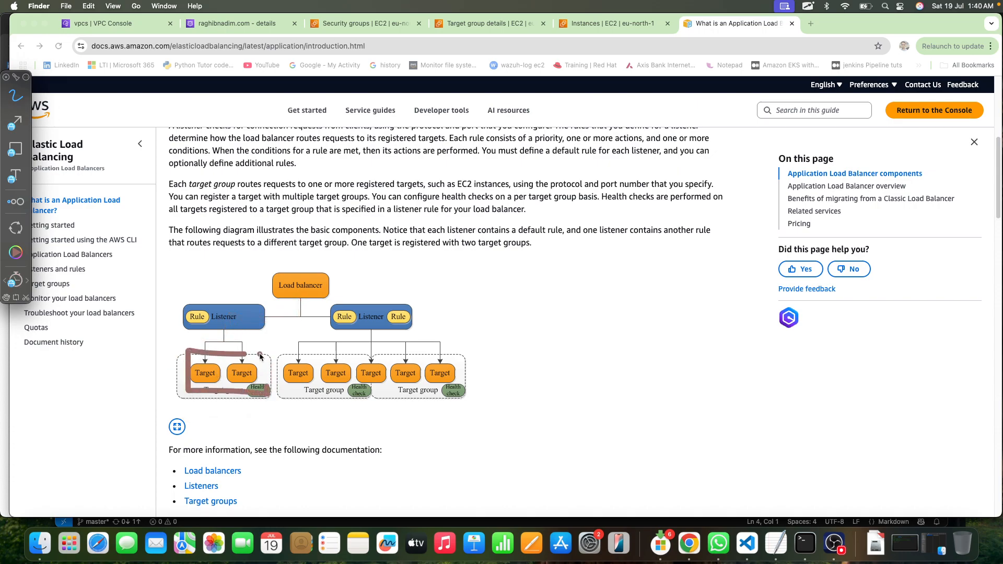
pyautogui.moveTo(198, 364)
pyautogui.mouseDown()
pyautogui.moveTo(230, 389)
pyautogui.moveTo(200, 394)
pyautogui.mouseUp()
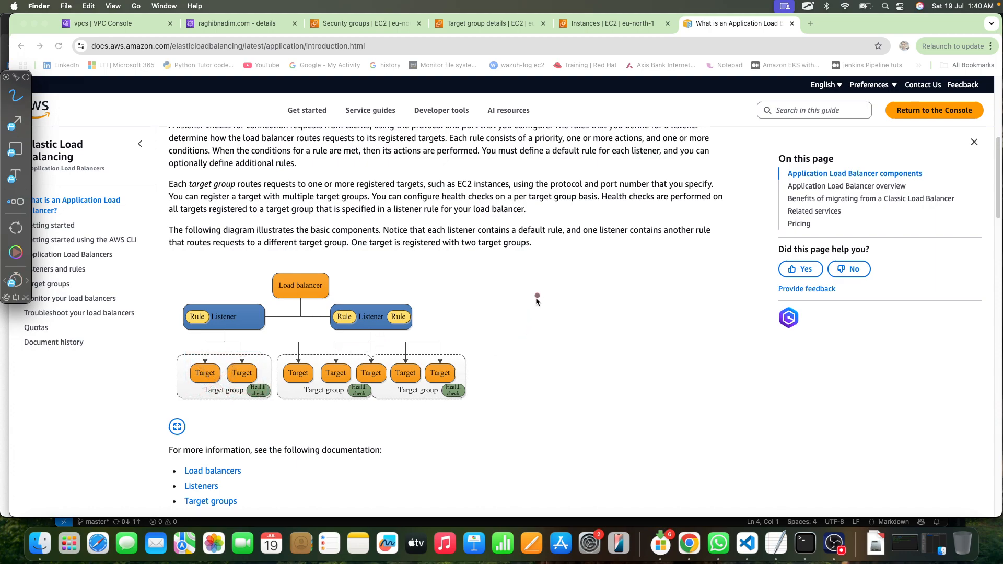
# Step: Sketch two rows of shapes in the blank space beside the diagram, starting with a square
pyautogui.moveTo(538, 302)
pyautogui.mouseDown()
pyautogui.moveTo(723, 374)
pyautogui.moveTo(577, 269)
pyautogui.moveTo(525, 270)
pyautogui.moveTo(545, 343)
pyautogui.moveTo(548, 285)
pyautogui.mouseUp()
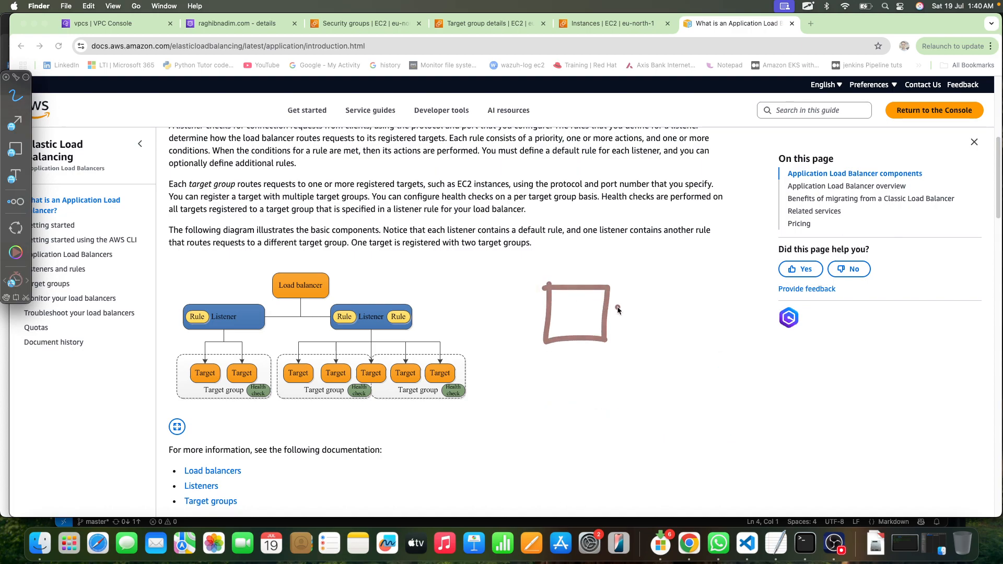
pyautogui.moveTo(639, 288)
pyautogui.mouseDown()
pyautogui.moveTo(697, 347)
pyautogui.moveTo(627, 280)
pyautogui.mouseUp()
pyautogui.moveTo(717, 286)
pyautogui.mouseDown()
pyautogui.moveTo(731, 338)
pyautogui.moveTo(710, 286)
pyautogui.mouseUp()
pyautogui.moveTo(555, 383)
pyautogui.mouseDown()
pyautogui.moveTo(601, 445)
pyautogui.moveTo(557, 384)
pyautogui.mouseUp()
pyautogui.moveTo(671, 397)
pyautogui.mouseDown()
pyautogui.moveTo(697, 420)
pyautogui.moveTo(652, 394)
pyautogui.moveTo(671, 397)
pyautogui.mouseUp()
pyautogui.moveTo(746, 396)
pyautogui.mouseDown()
pyautogui.moveTo(756, 444)
pyautogui.moveTo(747, 396)
pyautogui.mouseUp()
pyautogui.moveTo(677, 227); pyautogui.dragTo(764, 389)
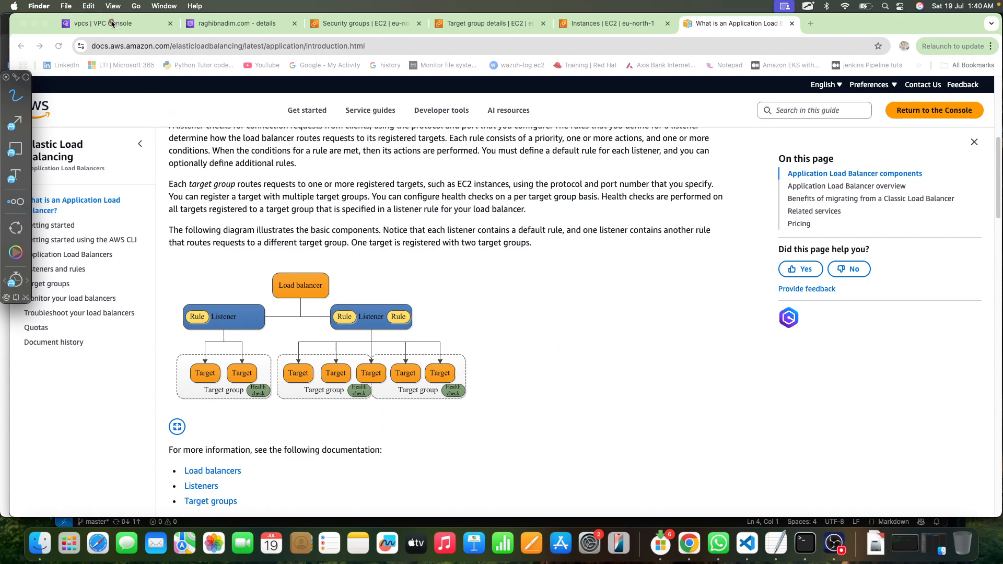
# Step: Hide the ScreenBrush annotation overlay and switch from the documentation page to the VPC console
pyautogui.click(809, 7)
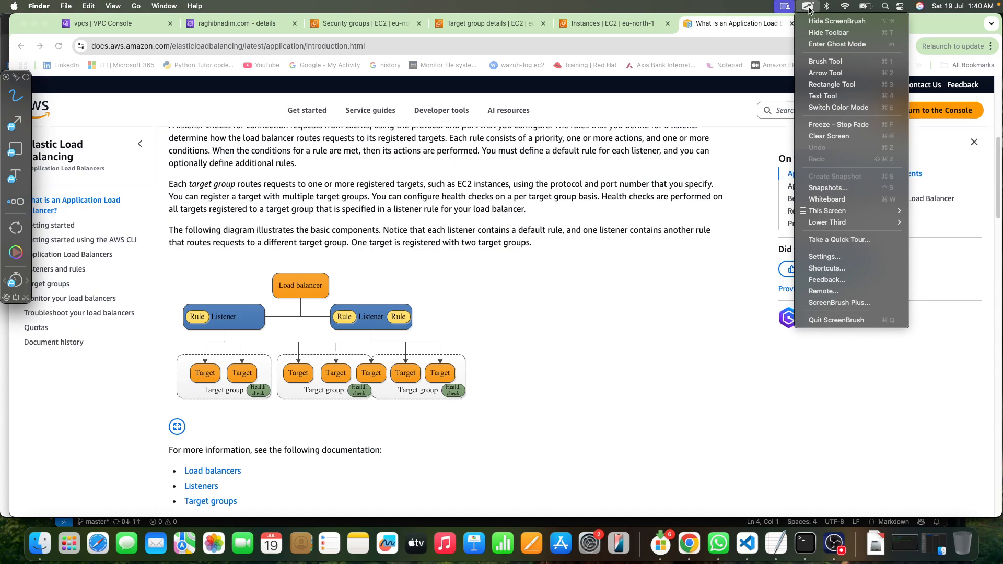
pyautogui.click(812, 20)
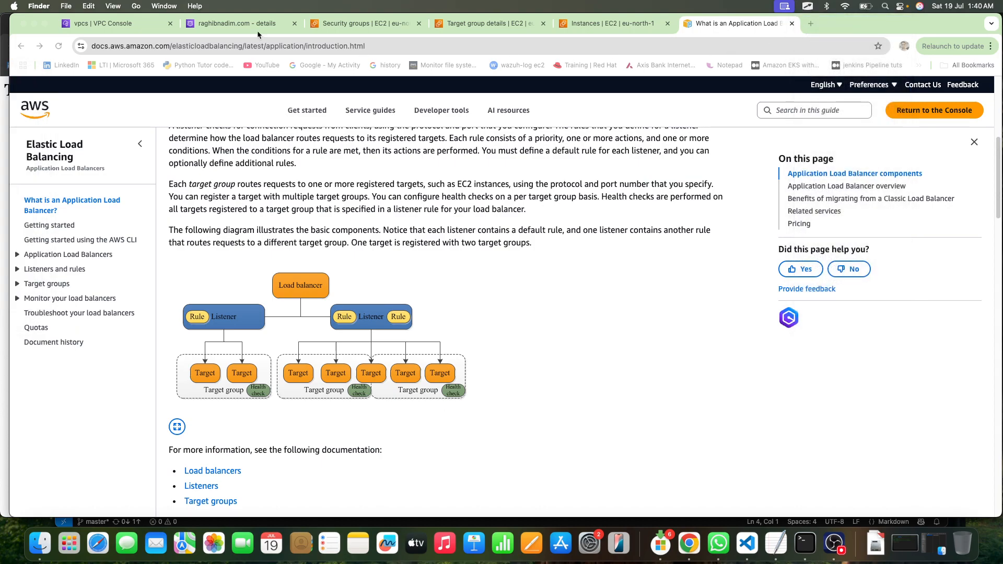
pyautogui.click(119, 25)
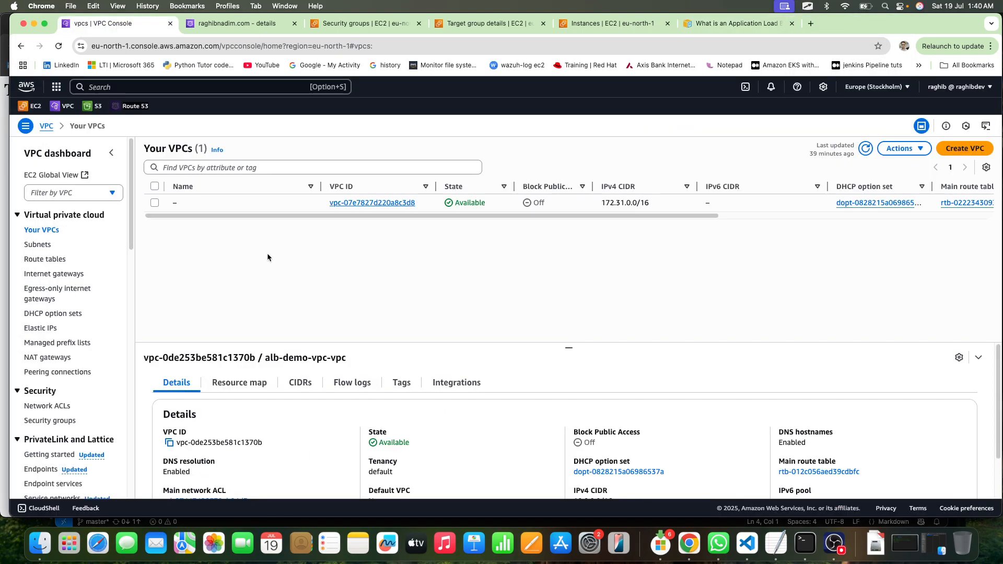
# Step: Refresh the VPC list, then start creating a VPC and set its auto-generated name tag to alb-demo
pyautogui.click(865, 149)
pyautogui.click(66, 158)
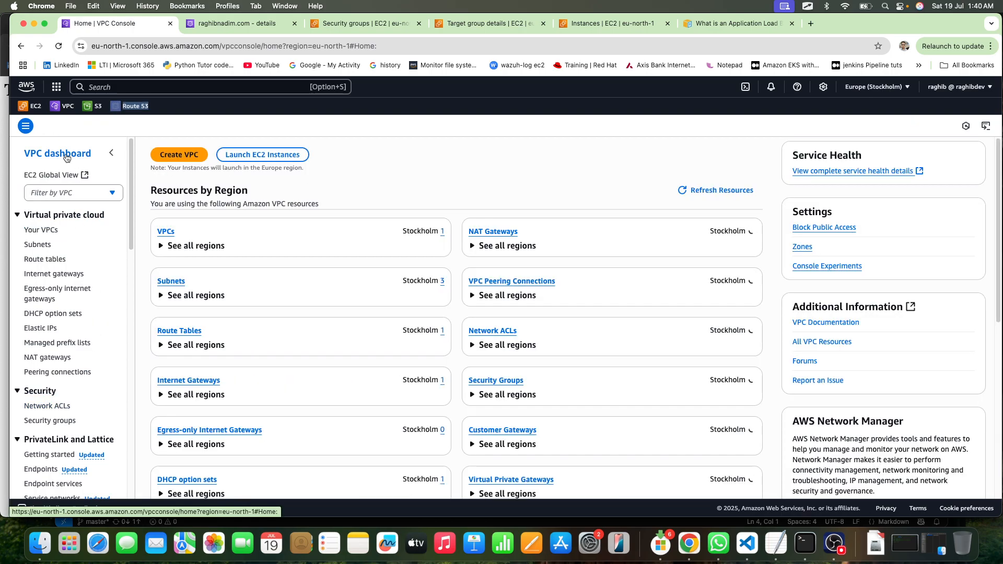
pyautogui.click(183, 158)
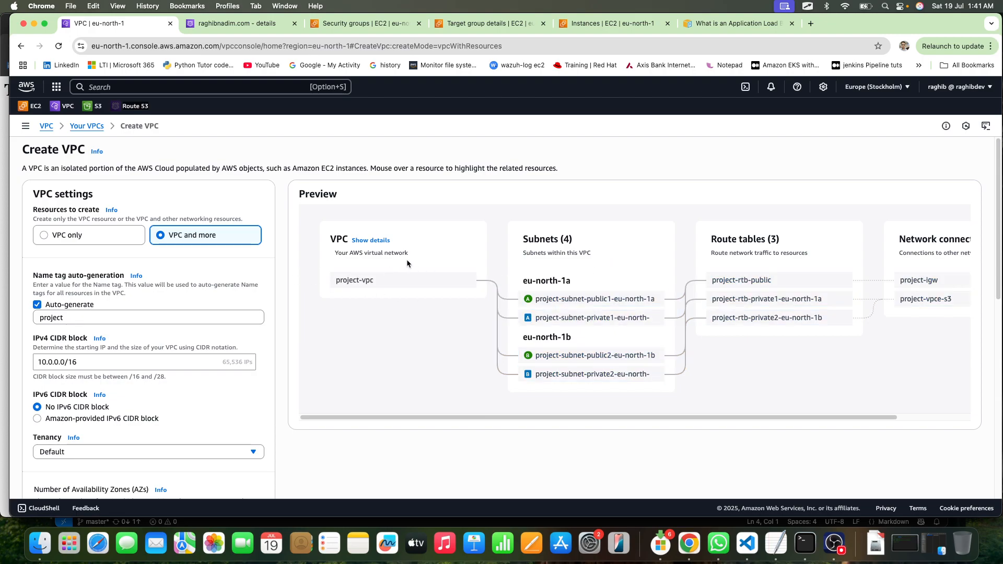
pyautogui.doubleClick(86, 324)
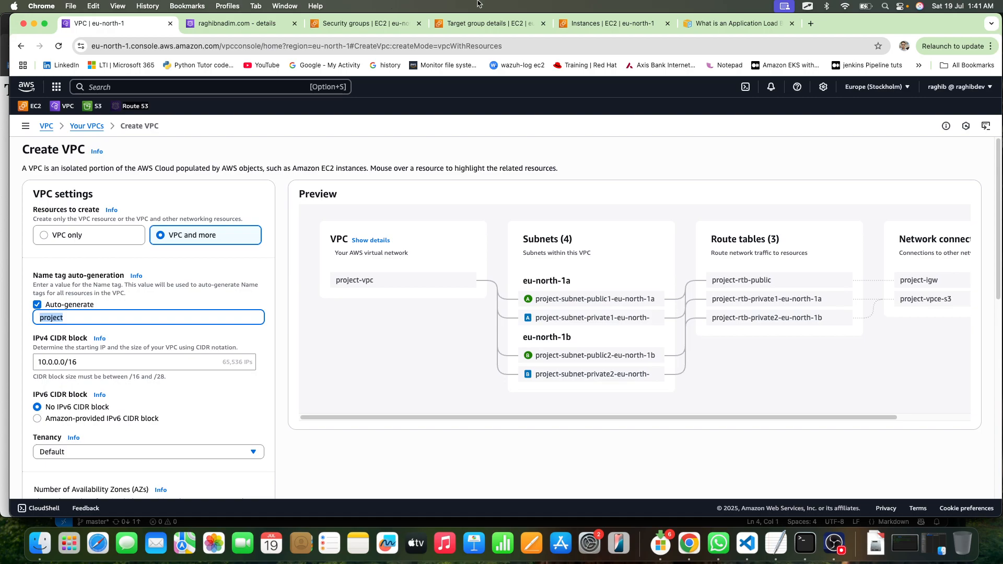
pyautogui.write('alb-demo')
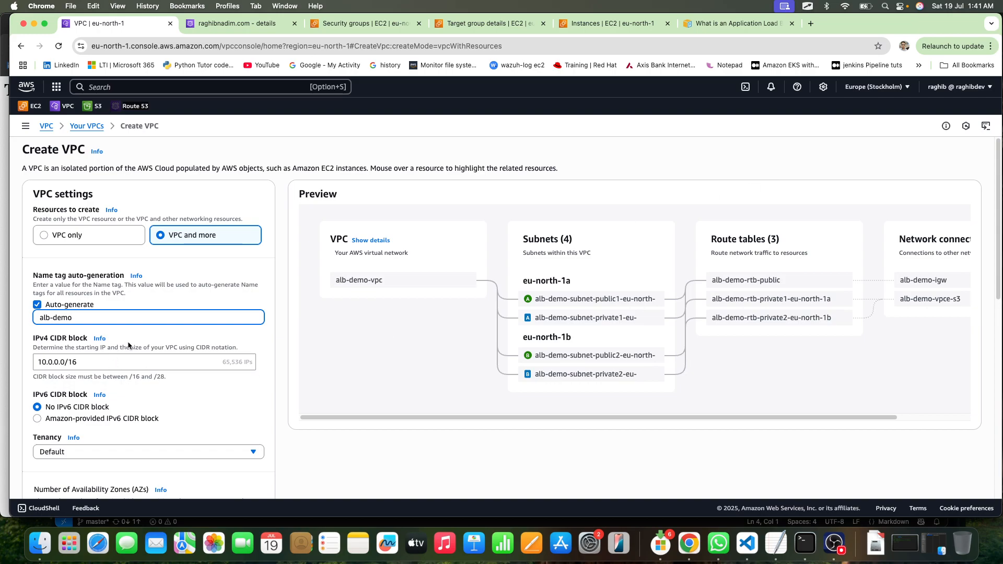
# Step: Review the new VPC's availability zone, subnet and gateway settings against the resource preview
pyautogui.scroll(-1, 88, 377)
pyautogui.scroll(-5, 87, 377)
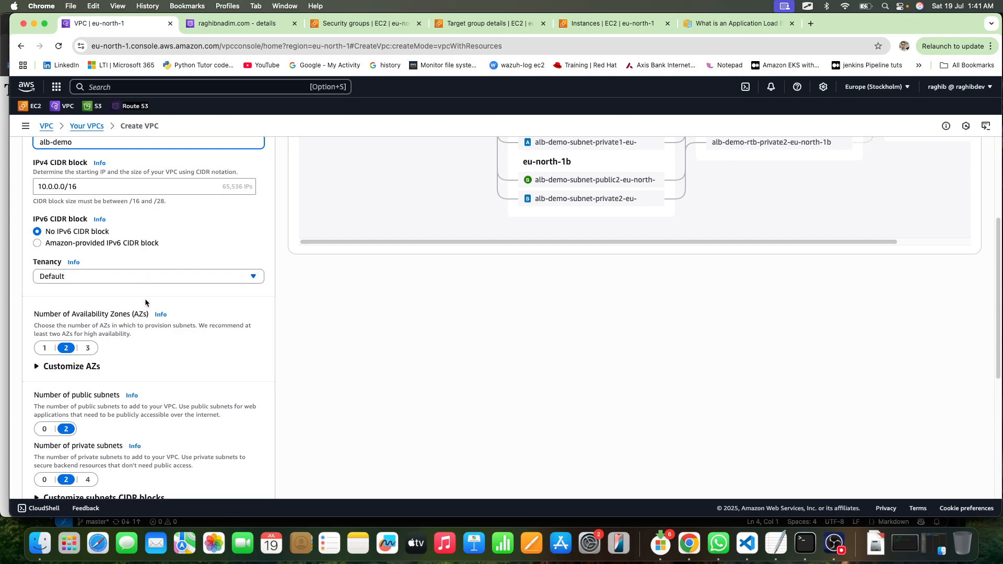
pyautogui.scroll(-1, 96, 344)
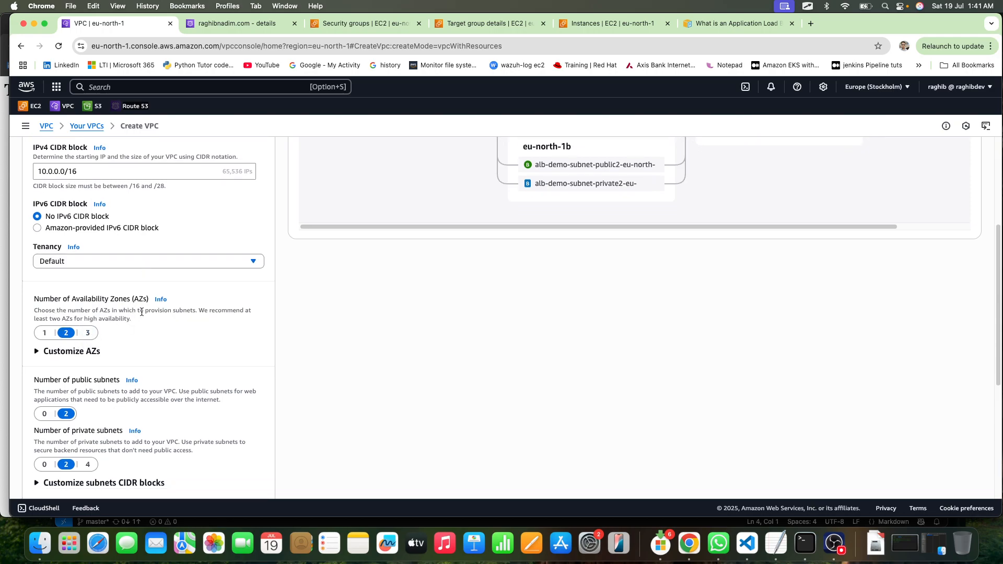
pyautogui.scroll(5, 661, 261)
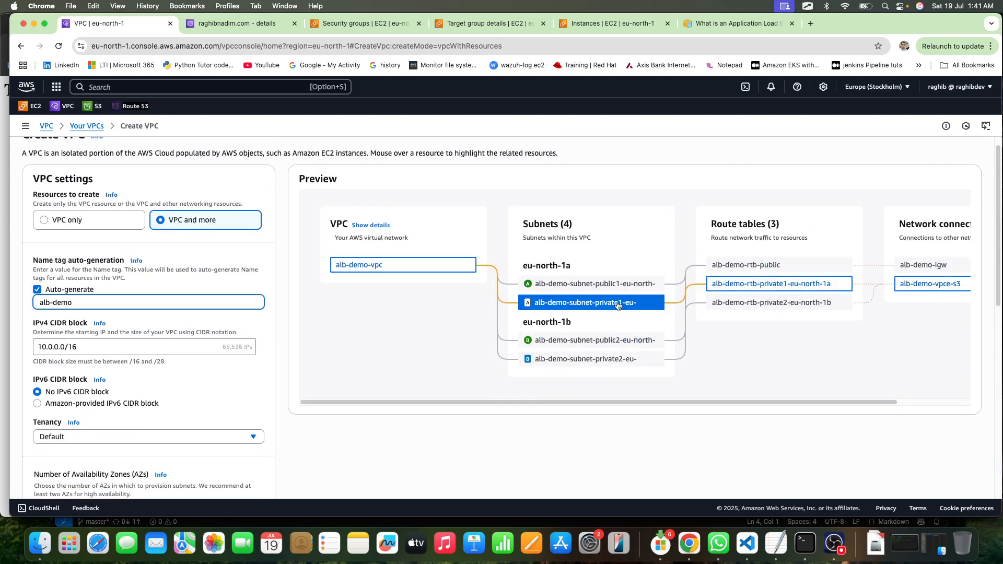
pyautogui.moveTo(528, 266); pyautogui.dragTo(566, 292)
pyautogui.moveTo(529, 322); pyautogui.dragTo(573, 321)
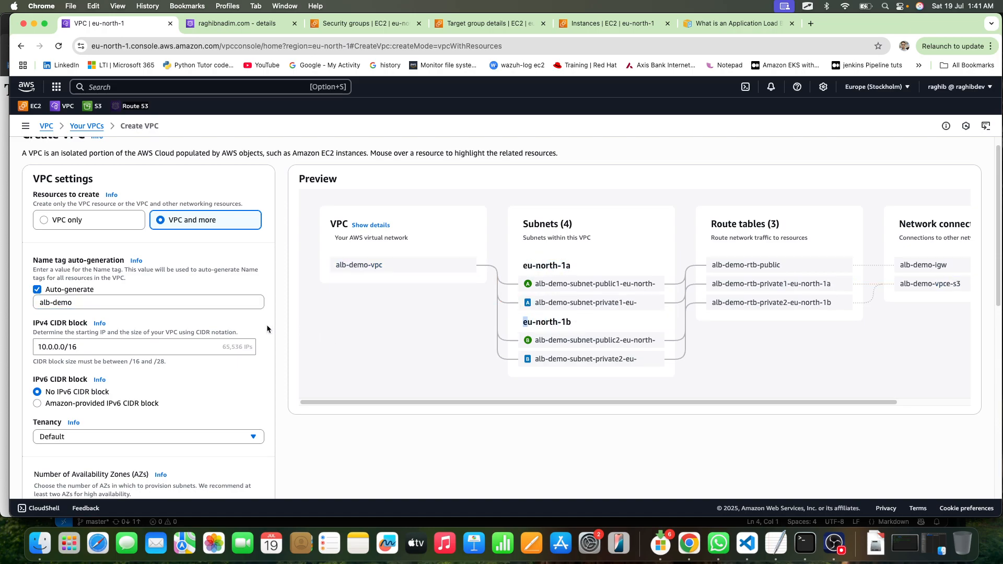
pyautogui.scroll(-3, 267, 329)
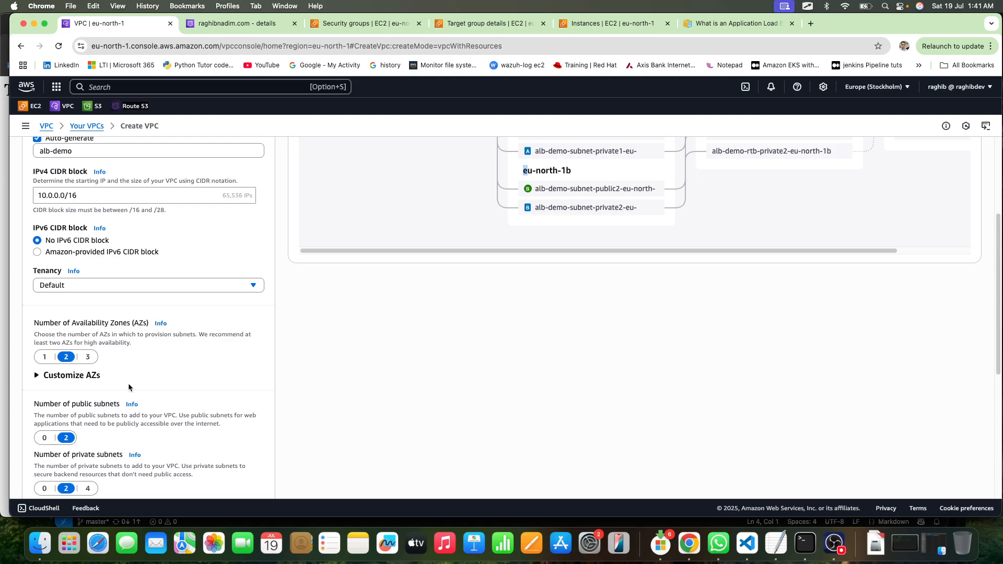
pyautogui.scroll(-2, 128, 388)
pyautogui.scroll(5, 627, 287)
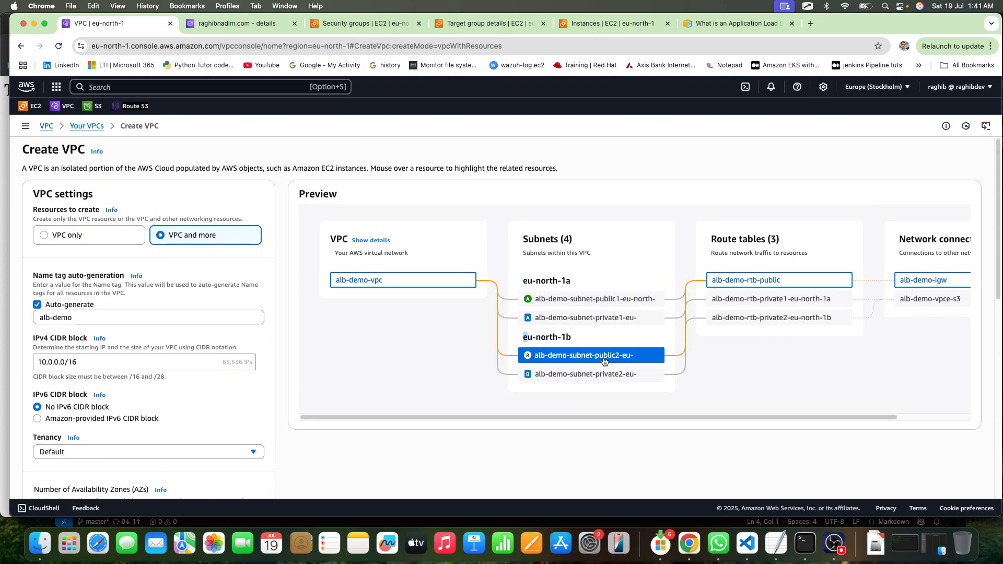
pyautogui.scroll(-3, 155, 295)
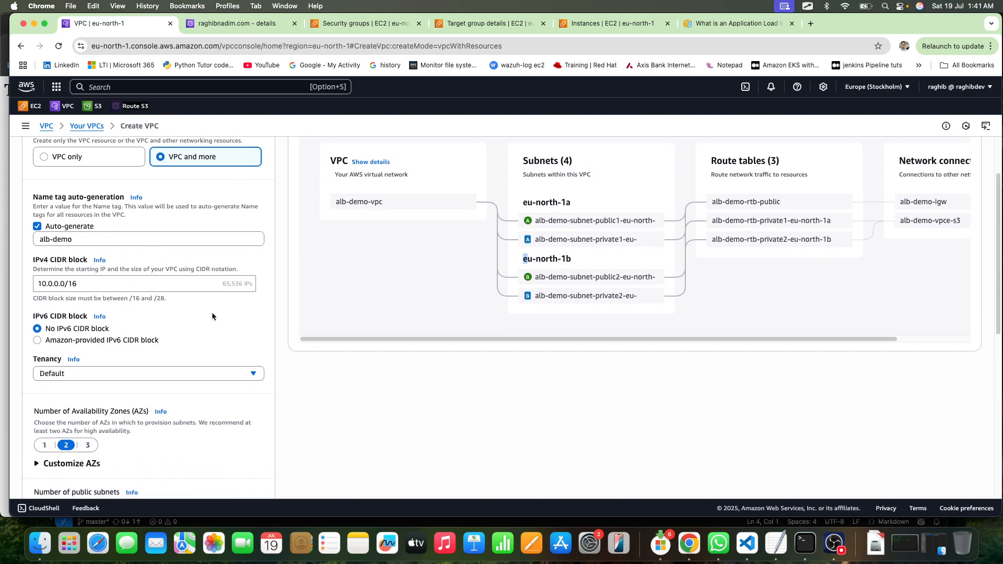
pyautogui.scroll(-3, 209, 313)
pyautogui.scroll(-2, 167, 392)
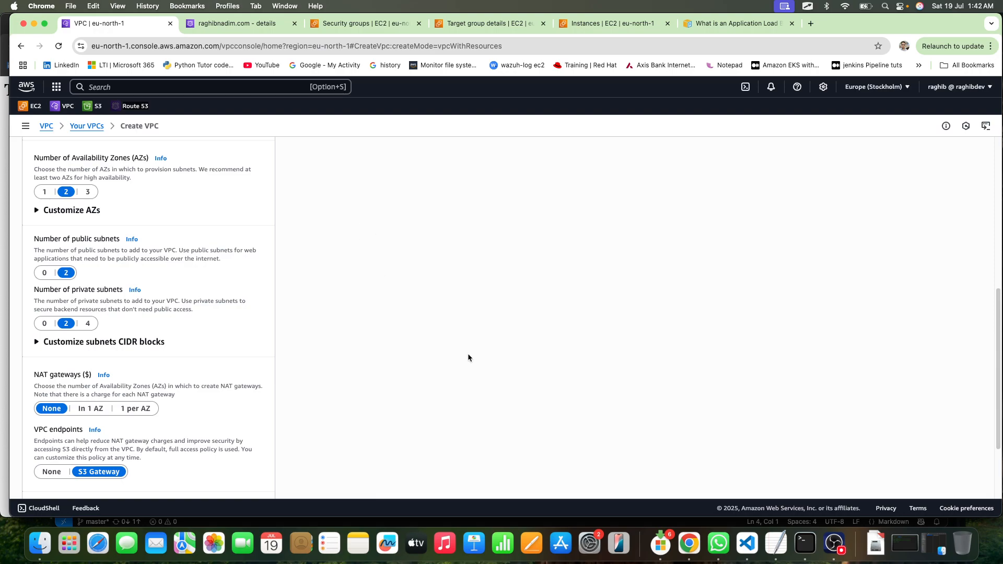
# Step: Create the alb-demo VPC with VPC endpoints set to None and view it in the list of VPCs
pyautogui.moveTo(472, 356); pyautogui.dragTo(351, 220)
pyautogui.click(342, 292)
pyautogui.scroll(2, 156, 391)
pyautogui.scroll(-5, 155, 384)
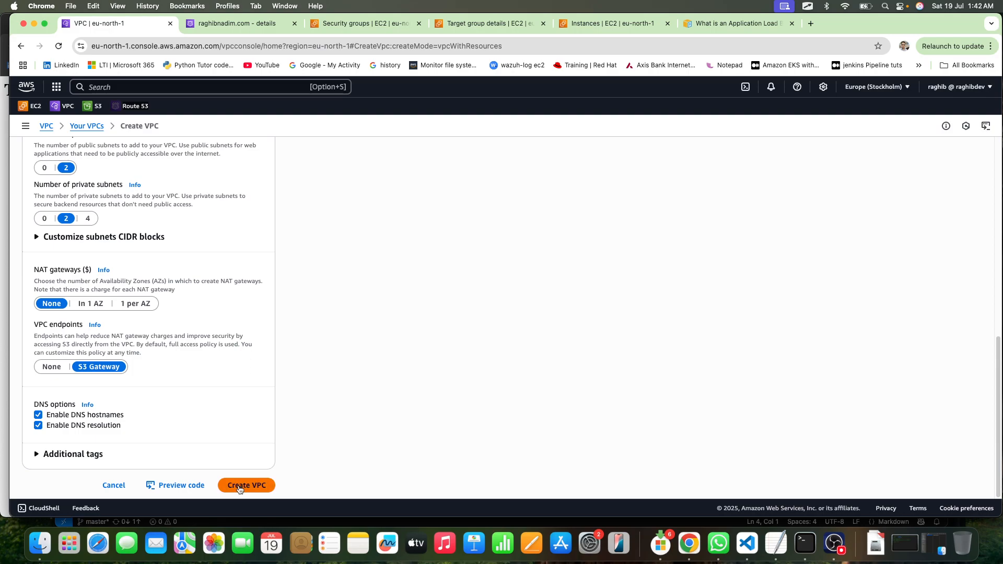
pyautogui.click(51, 366)
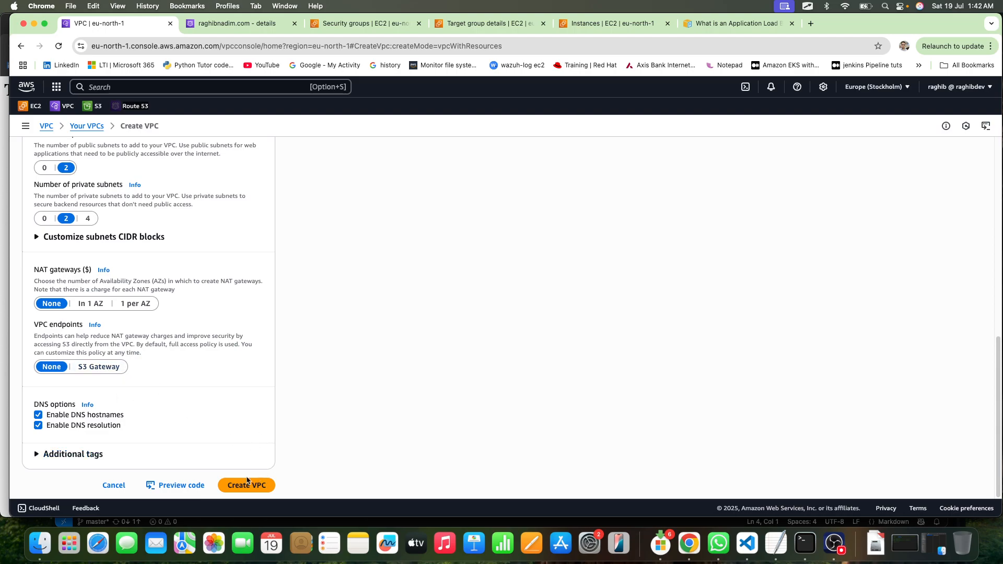
pyautogui.click(240, 488)
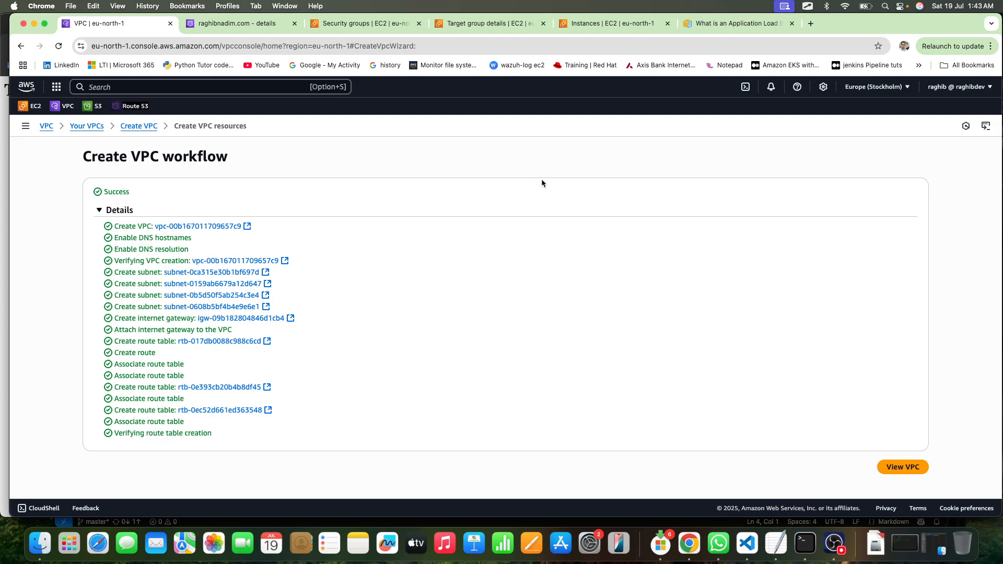
pyautogui.click(899, 470)
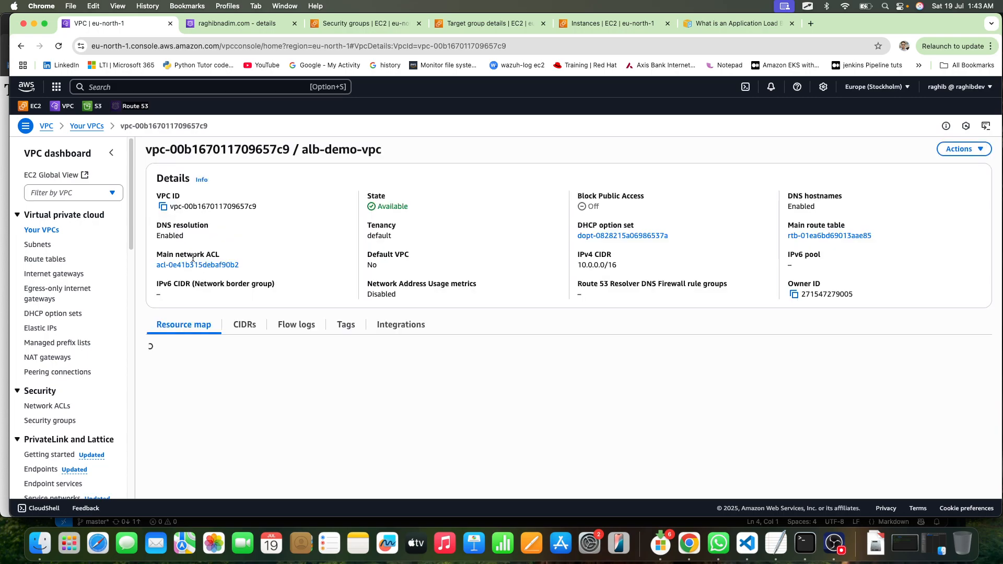
pyautogui.click(28, 232)
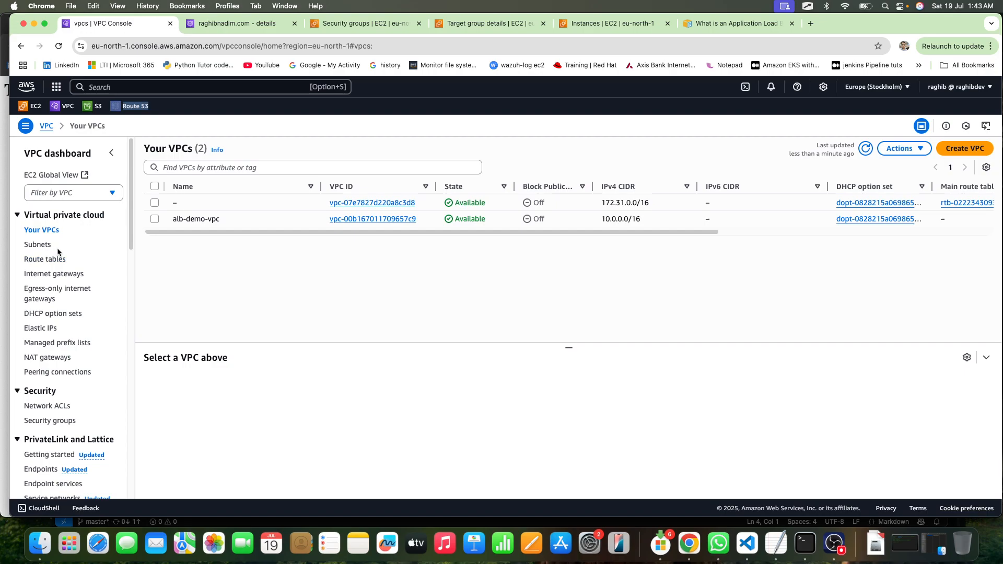
# Step: Review the private and public alb-demo route tables with the public table's routes, and refresh the subnet list
pyautogui.click(48, 260)
pyautogui.moveTo(190, 219); pyautogui.dragTo(307, 220)
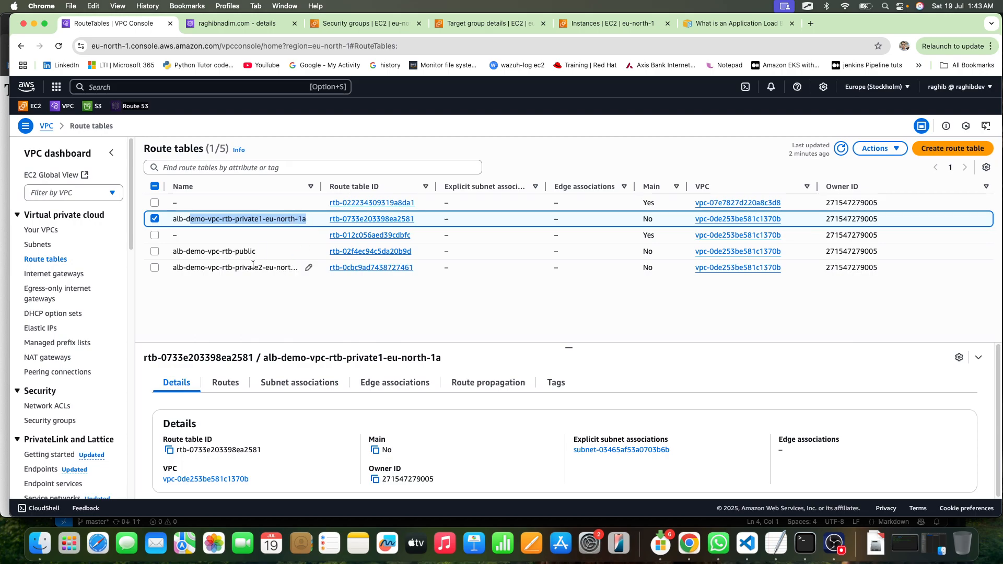
pyautogui.moveTo(220, 268); pyautogui.dragTo(305, 269)
pyautogui.moveTo(200, 251); pyautogui.dragTo(244, 252)
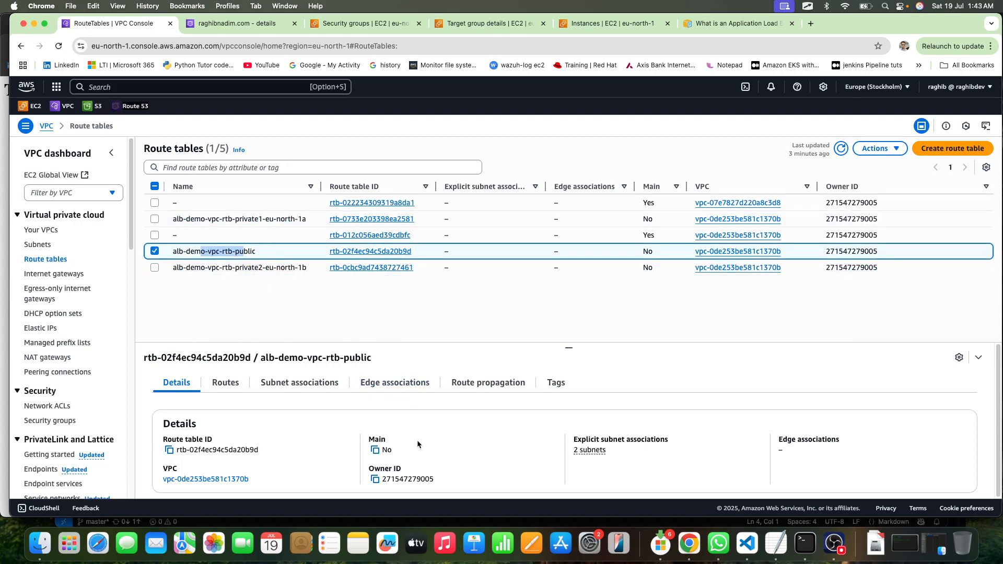
pyautogui.click(224, 386)
pyautogui.moveTo(466, 464); pyautogui.dragTo(357, 465)
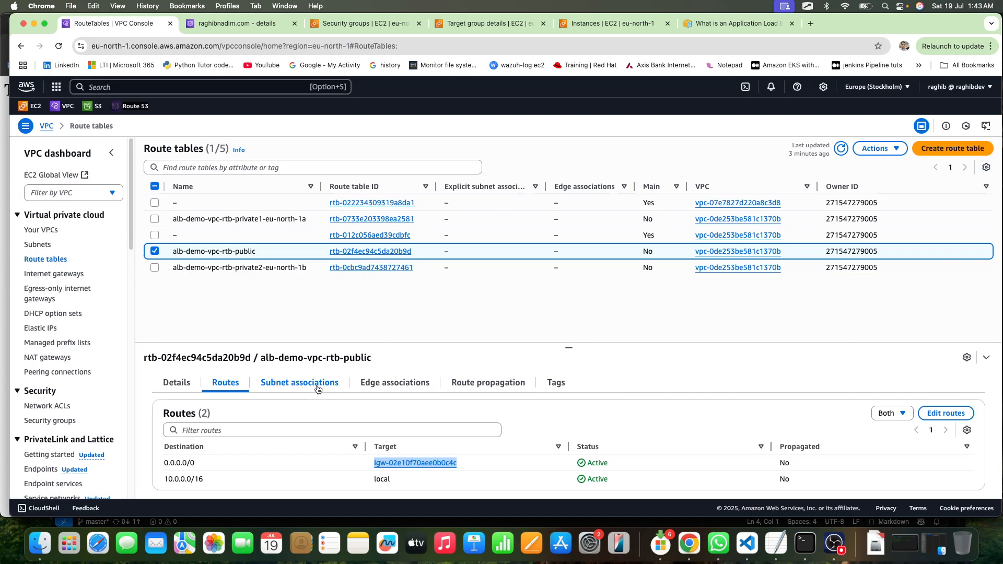
pyautogui.click(38, 245)
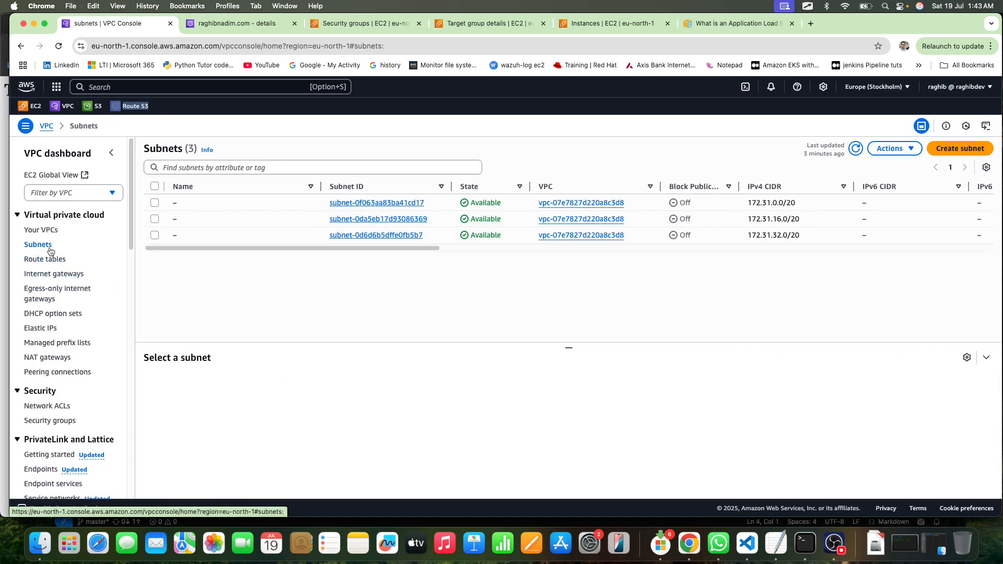
pyautogui.click(854, 149)
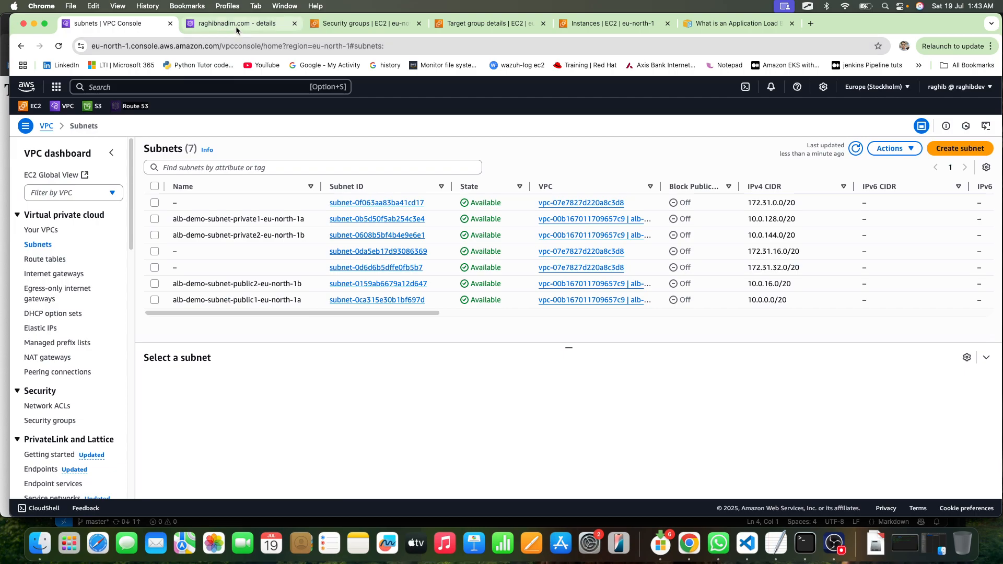
# Step: Start a security group named alb-sg with the description "allow http and https to alb" in the alb-demo-vpc VPC
pyautogui.click(47, 421)
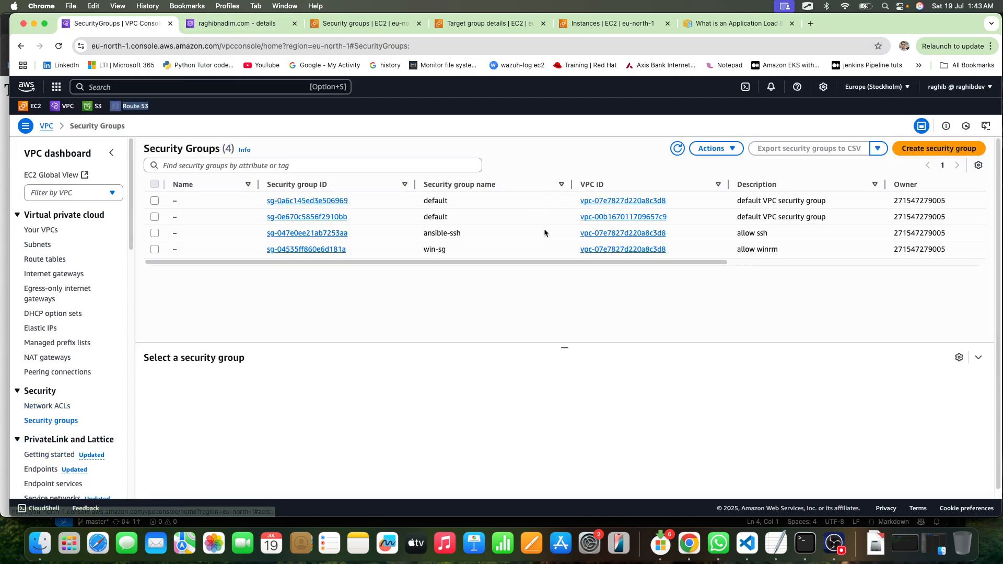
pyautogui.click(939, 149)
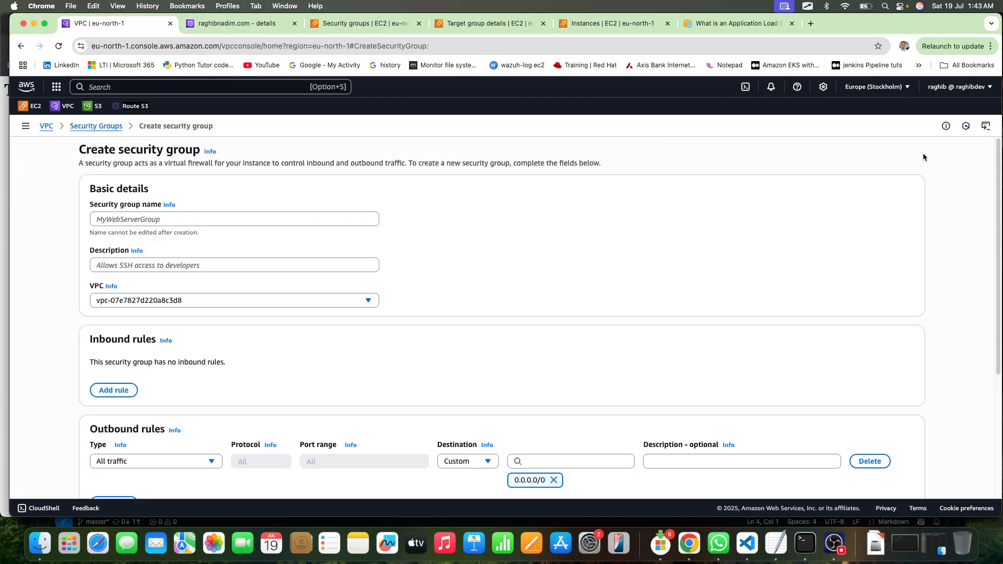
pyautogui.click(224, 217)
pyautogui.write('alb-sg')
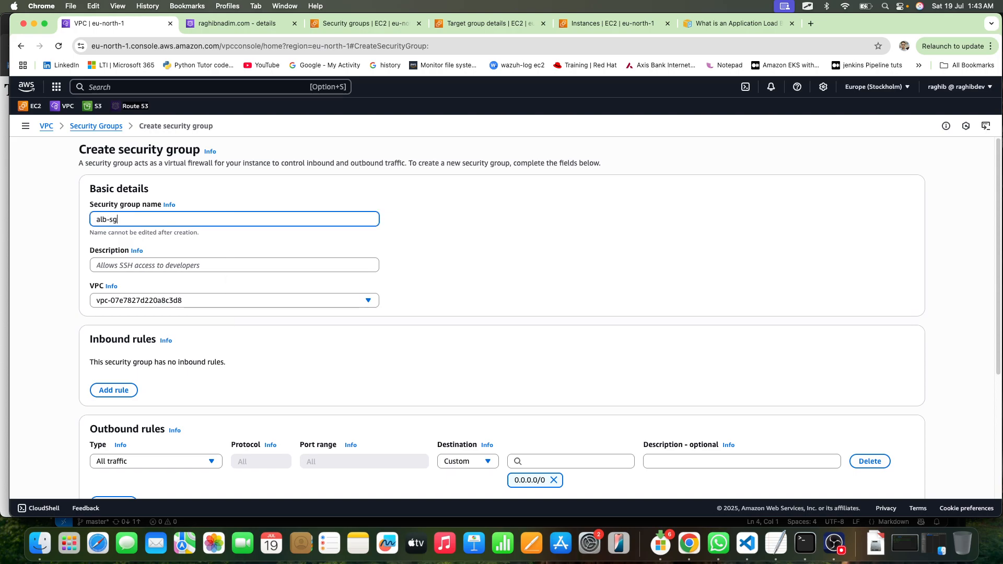
pyautogui.click(167, 263)
pyautogui.write('allow http and htt')
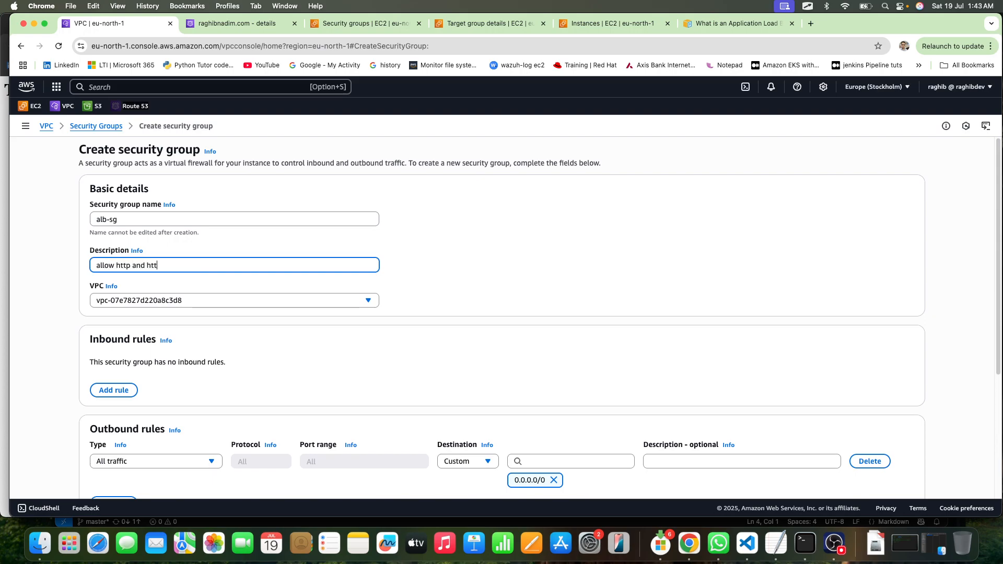
pyautogui.write('ps ot alb')
pyautogui.click(174, 300)
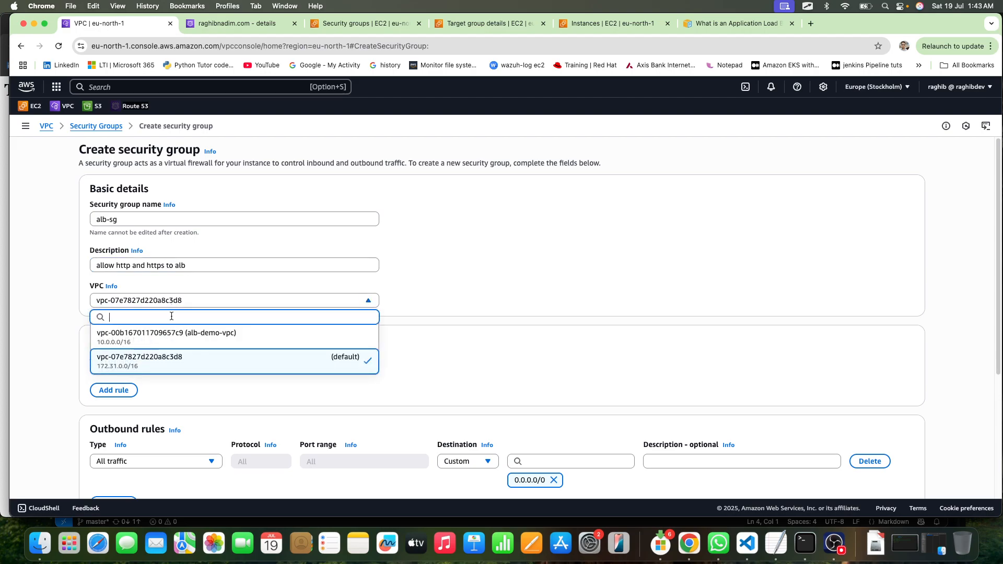
pyautogui.click(204, 339)
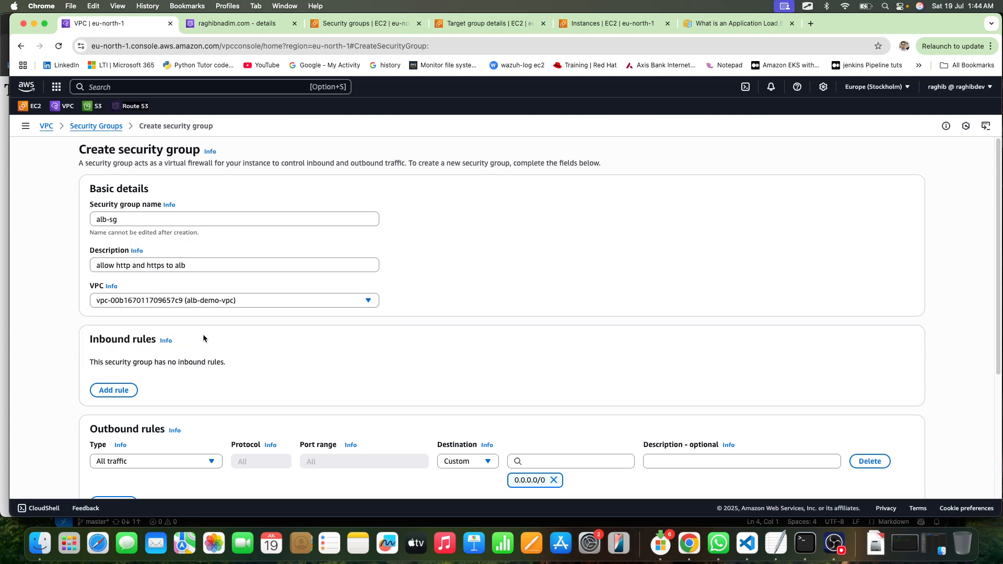
# Step: Add an inbound HTTP rule to the security group allowing traffic from source 0.0.0.0/0
pyautogui.click(118, 392)
pyautogui.click(204, 372)
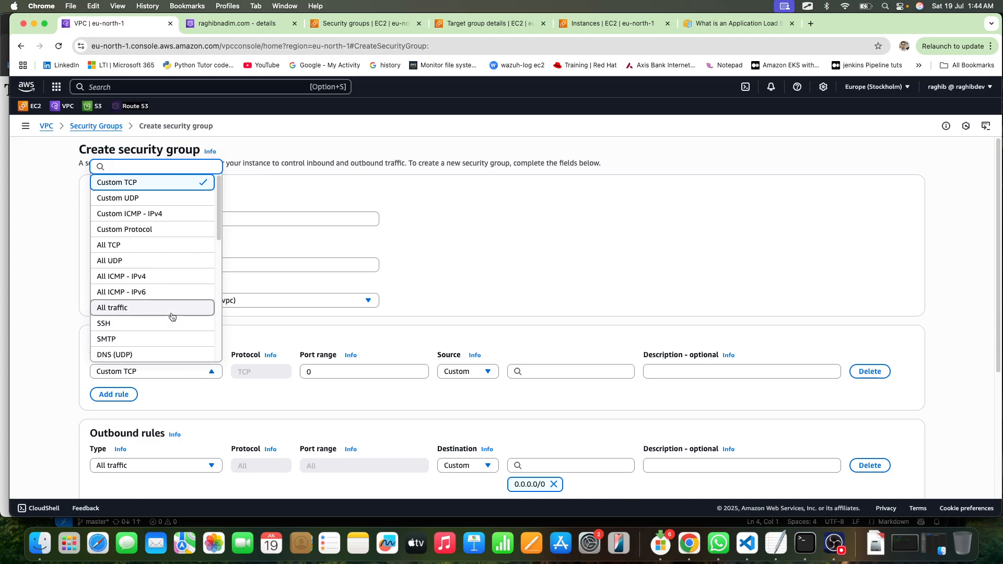
pyautogui.scroll(-4, 212, 246)
pyautogui.click(159, 294)
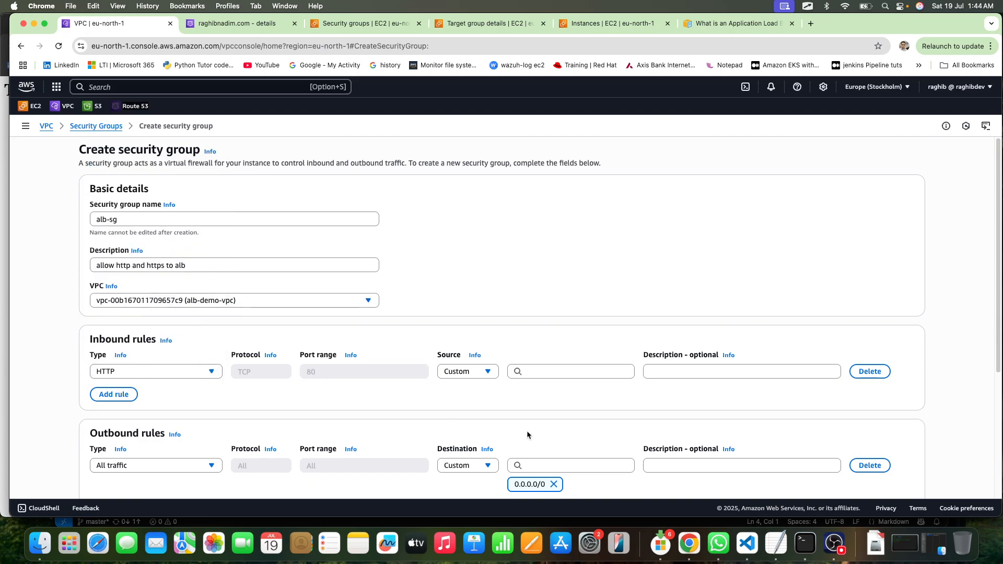
pyautogui.click(557, 373)
pyautogui.click(549, 408)
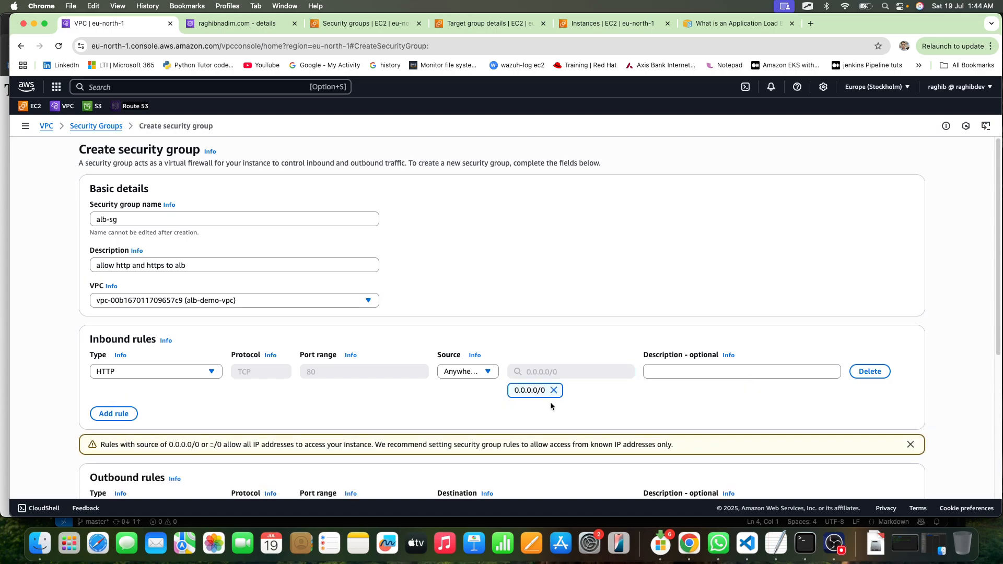
# Step: Add a second inbound rule of type HTTPS to the security group, allowing traffic from source 0.0.0.0/0
pyautogui.click(112, 414)
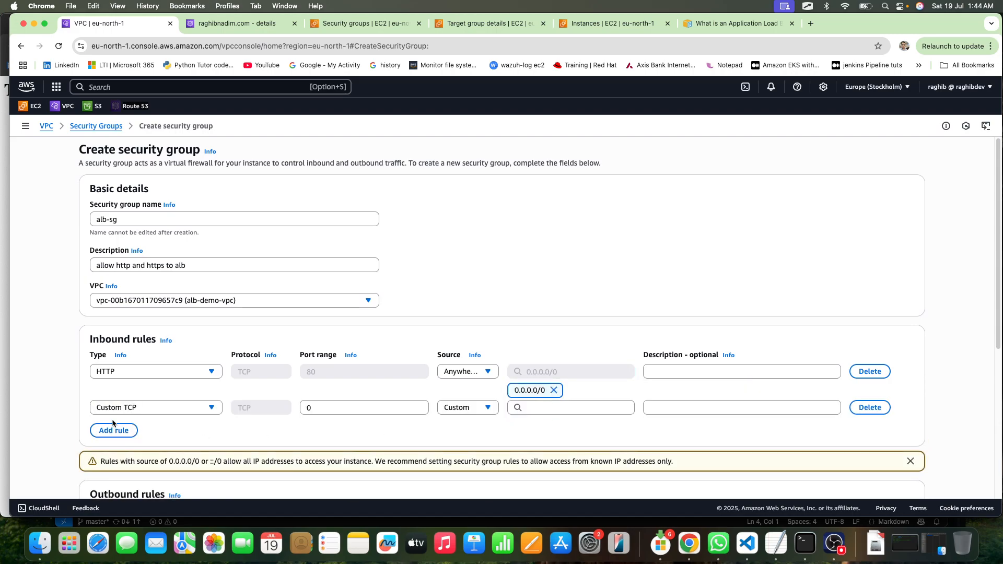
pyautogui.click(158, 409)
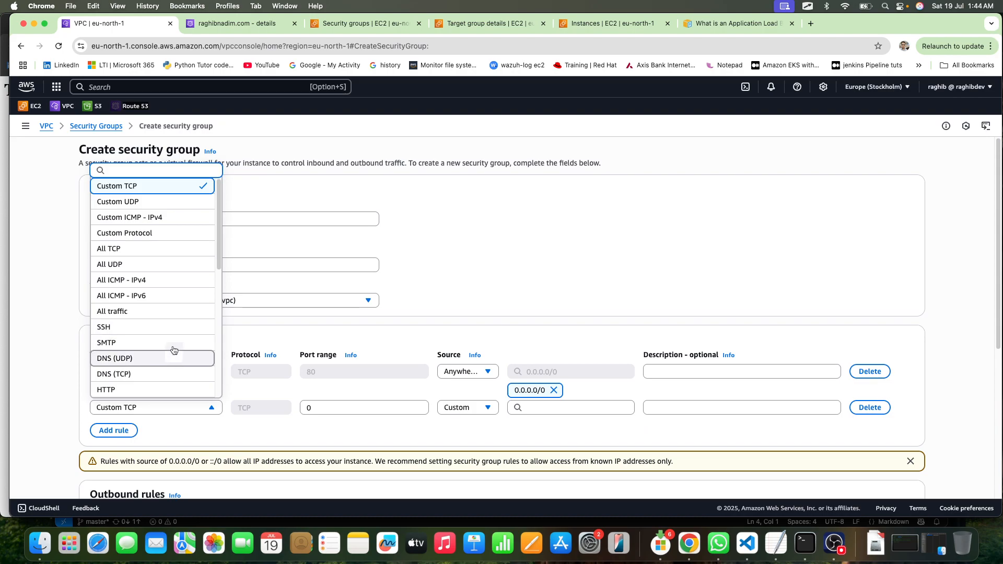
pyautogui.moveTo(218, 256); pyautogui.dragTo(218, 317)
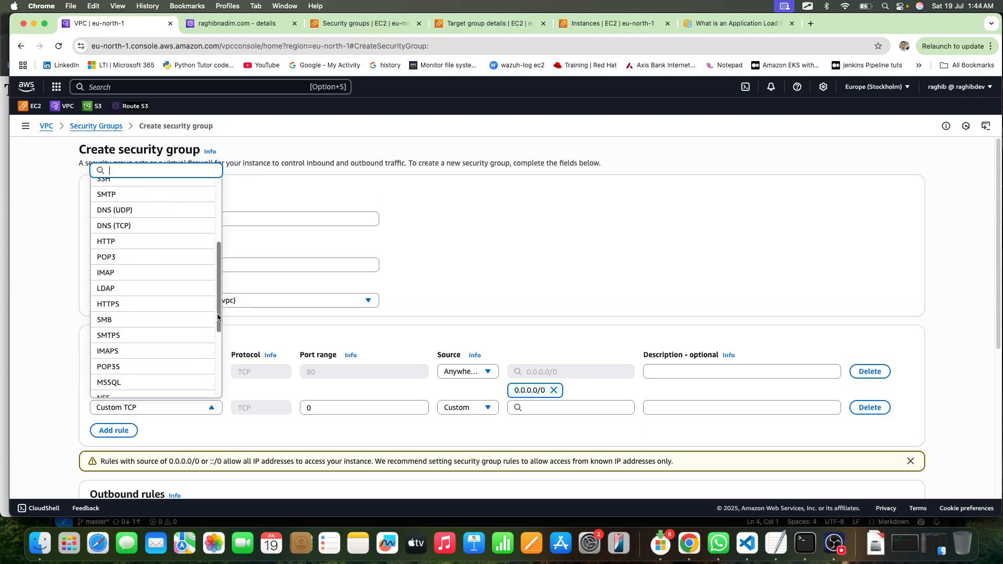
pyautogui.click(125, 304)
pyautogui.click(524, 408)
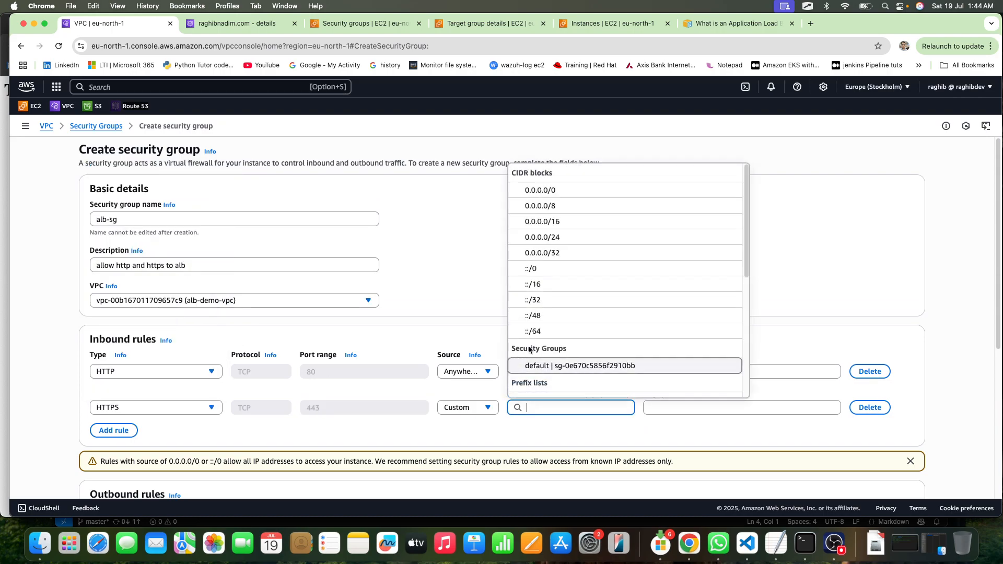
pyautogui.click(530, 190)
# Step: Create the alb-sg security group and dismiss the success notification
pyautogui.scroll(-2, 472, 368)
pyautogui.scroll(-4, 472, 369)
pyautogui.click(875, 472)
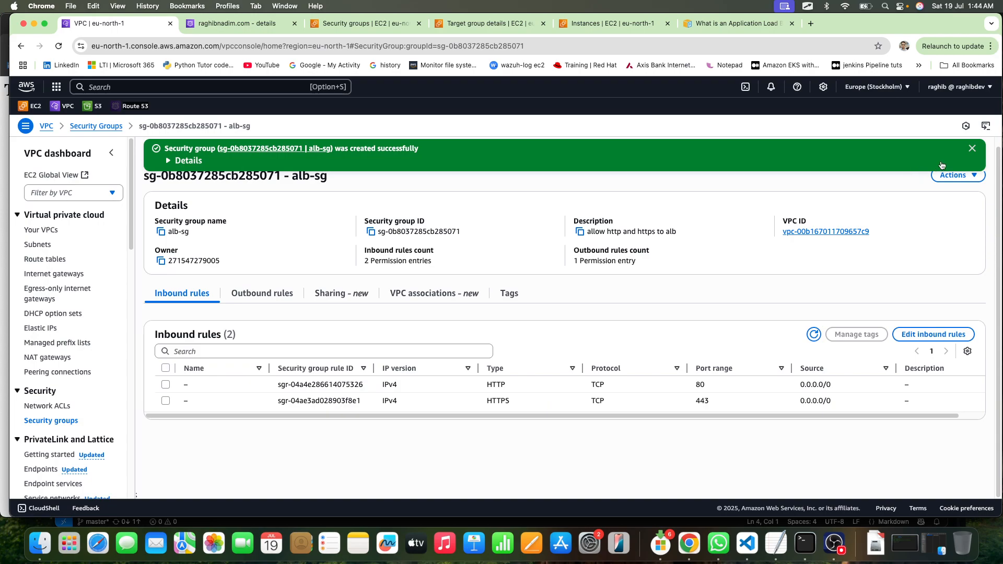
pyautogui.click(972, 150)
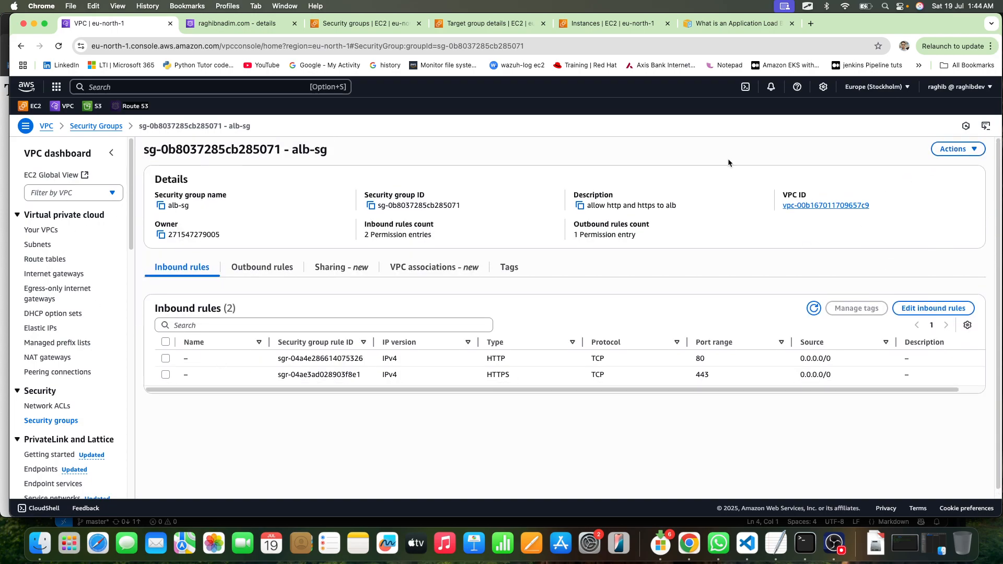
# Step: Start another security group named web-server-sg with the description "Allow traffic from ALB" in the alb-demo-vpc VPC
pyautogui.click(98, 127)
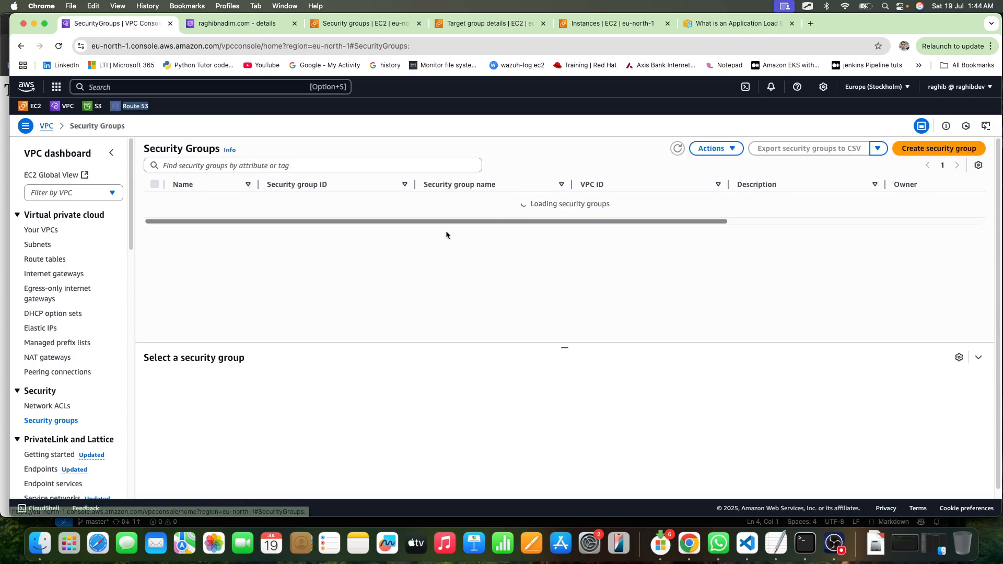
pyautogui.click(929, 150)
pyautogui.click(311, 219)
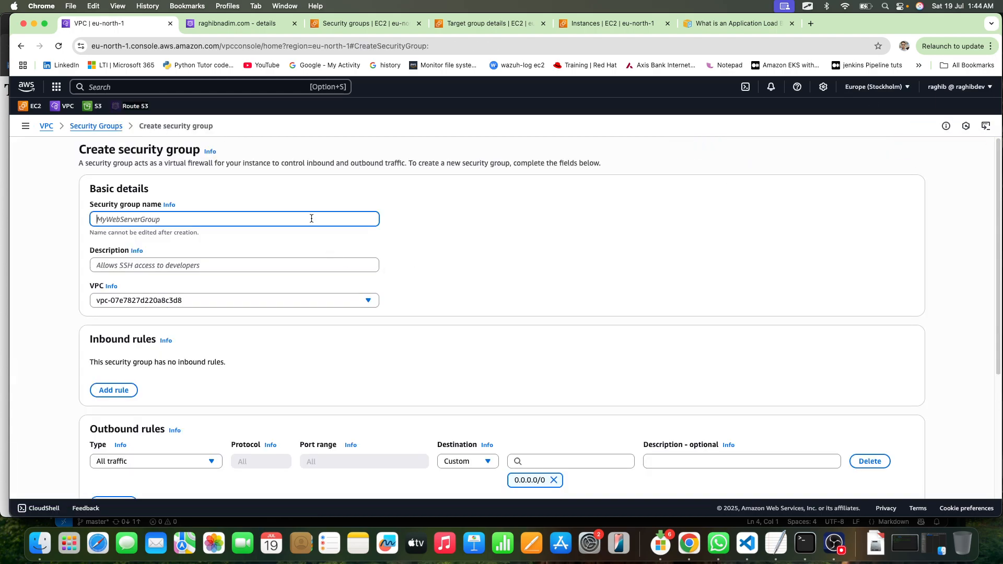
pyautogui.write('web')
pyautogui.press('BackSpace')
pyautogui.write('eb-server-sg')
pyautogui.click(340, 265)
pyautogui.write('Al')
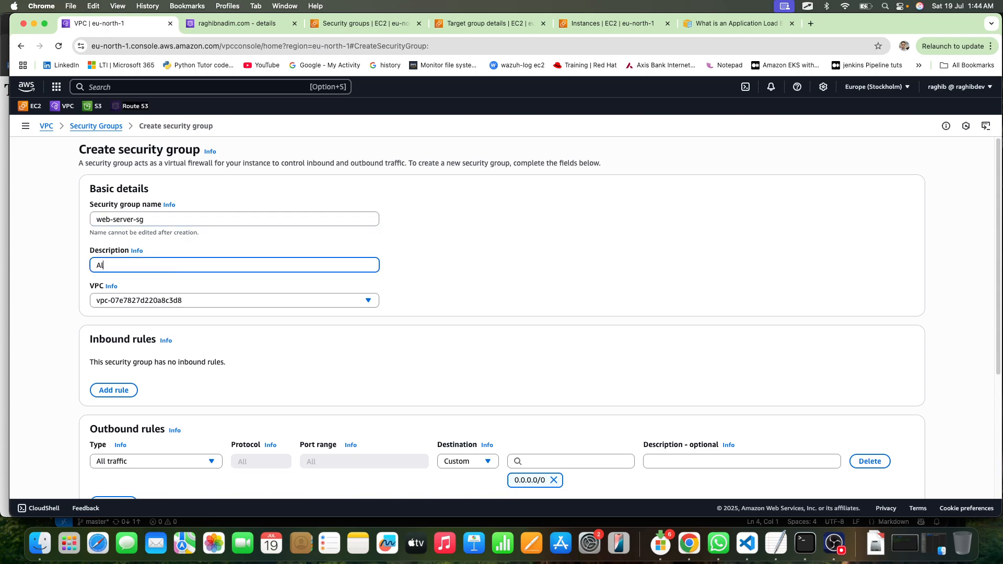
pyautogui.write('low traffic from ALB')
pyautogui.click(331, 299)
pyautogui.click(367, 333)
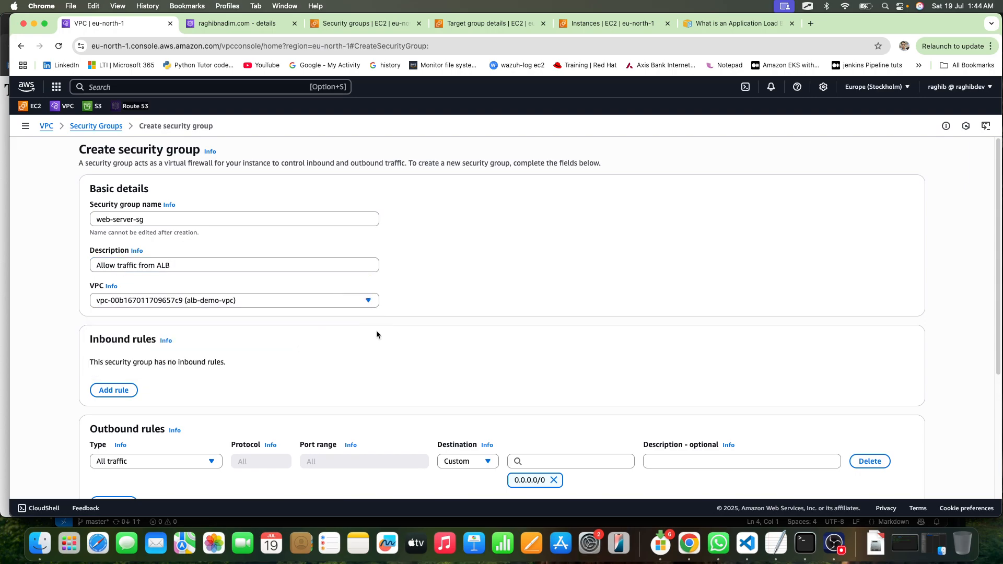
# Step: Set the outbound rule to All TCP with the alb-sg security group as destination, and create the web-server-sg group
pyautogui.scroll(-4, 350, 295)
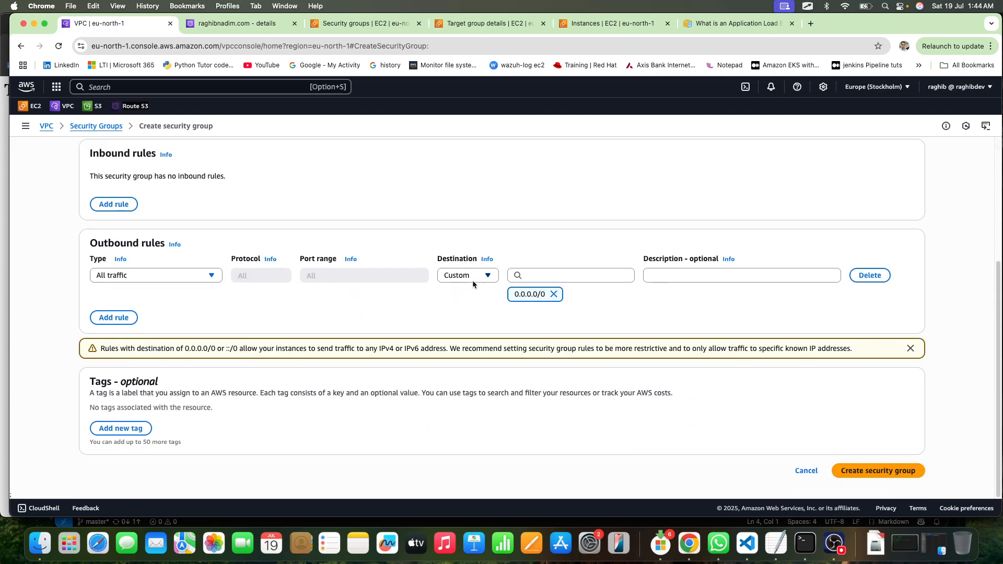
pyautogui.click(180, 274)
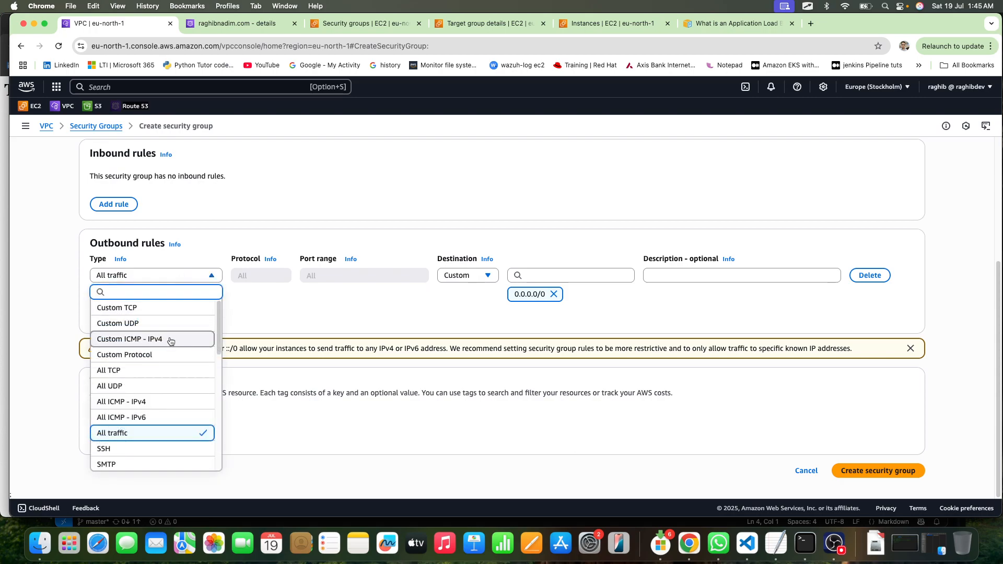
pyautogui.click(162, 375)
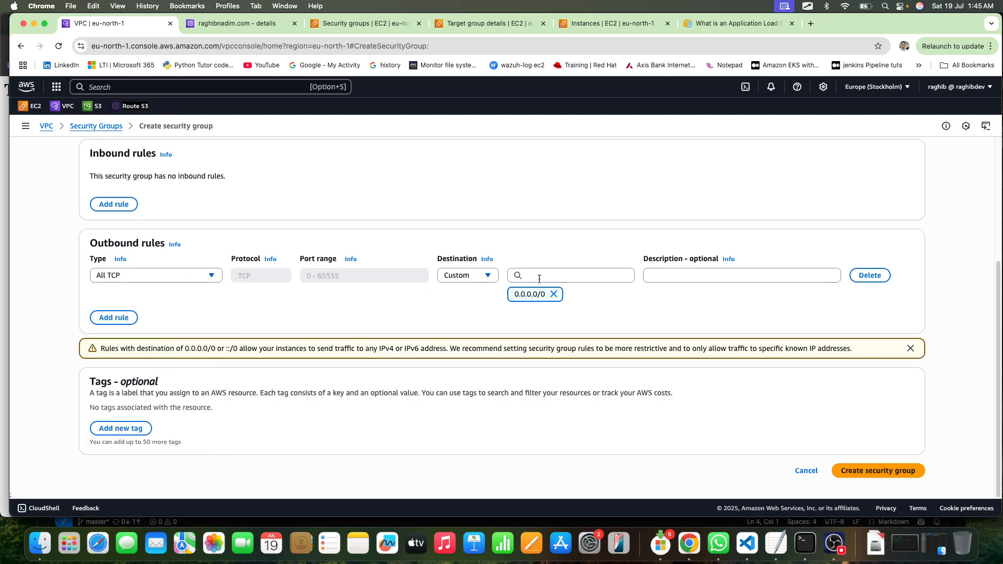
pyautogui.click(553, 294)
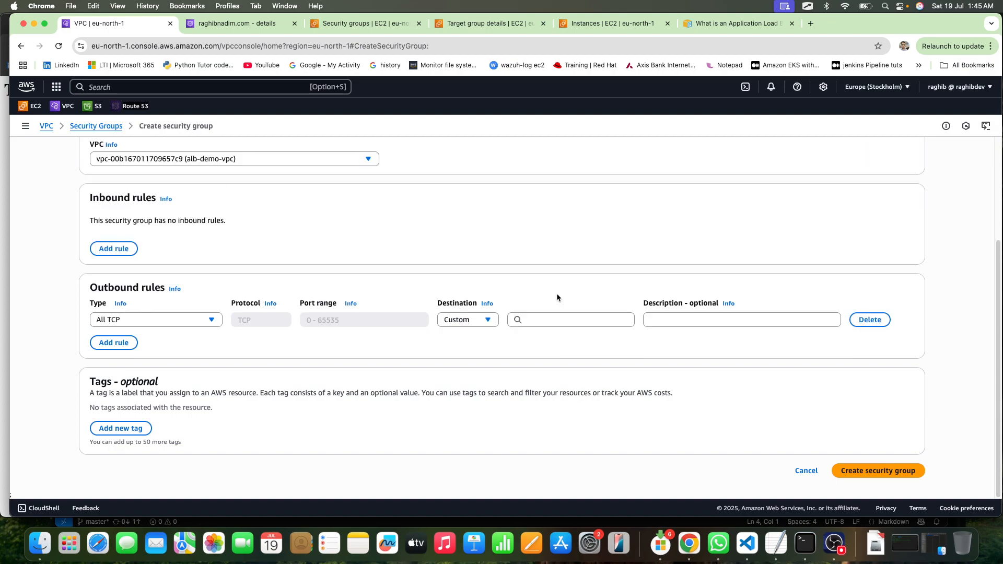
pyautogui.click(555, 320)
pyautogui.scroll(-4, 555, 384)
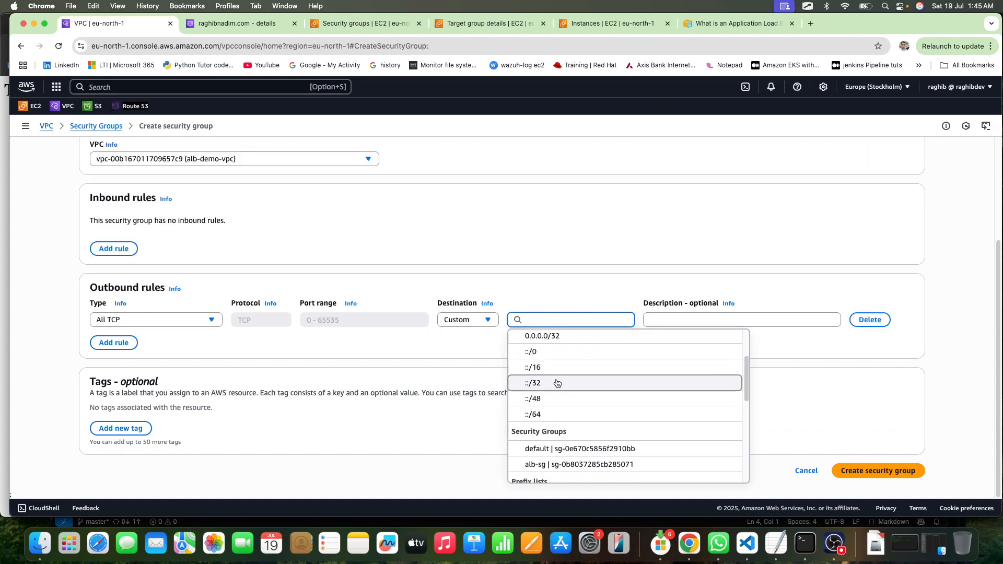
pyautogui.scroll(-1, 590, 423)
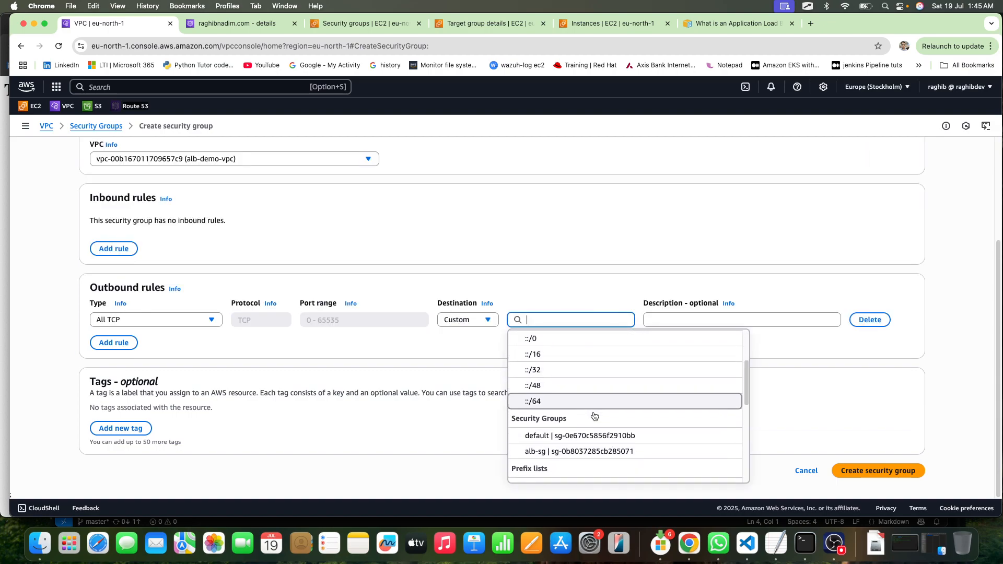
pyautogui.click(593, 452)
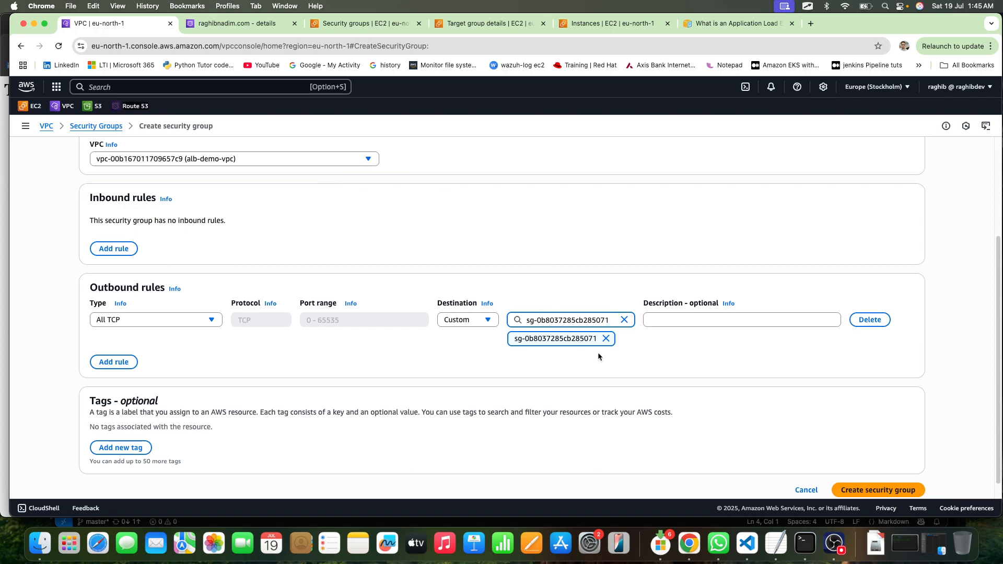
pyautogui.click(641, 346)
pyautogui.scroll(-2, 873, 375)
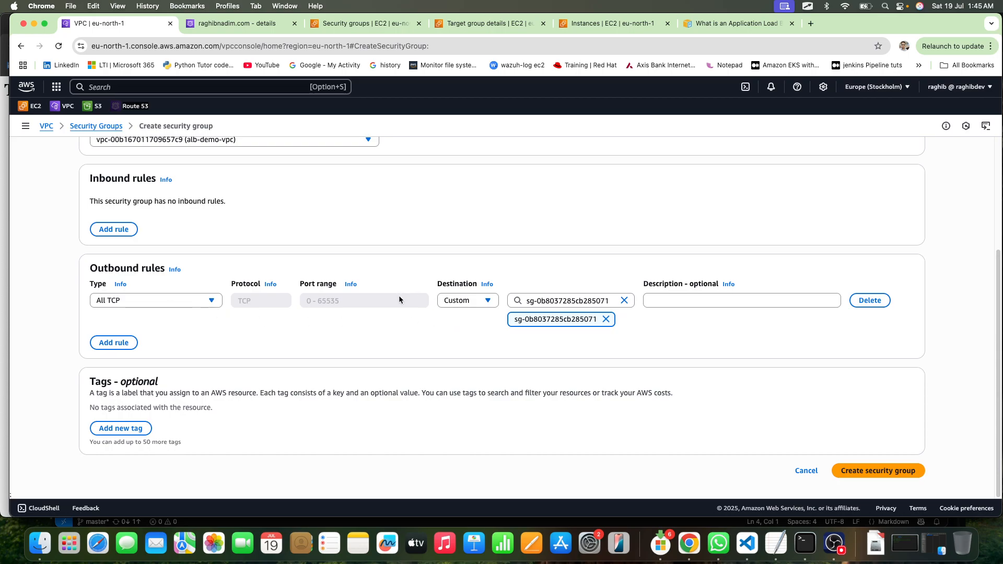
pyautogui.click(912, 476)
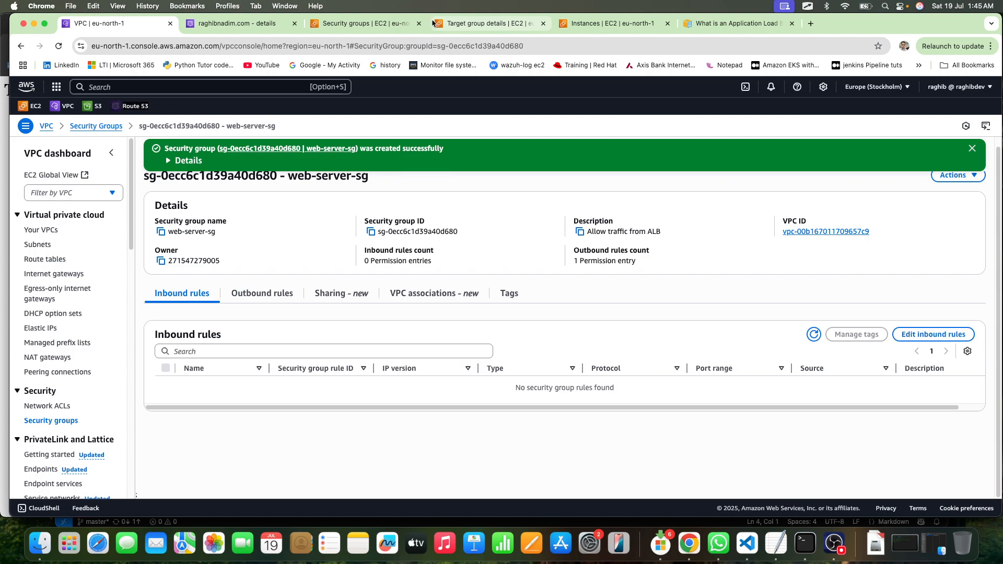
# Step: Switch to the EC2 console's instance list and filter it to Running instances
pyautogui.click(361, 23)
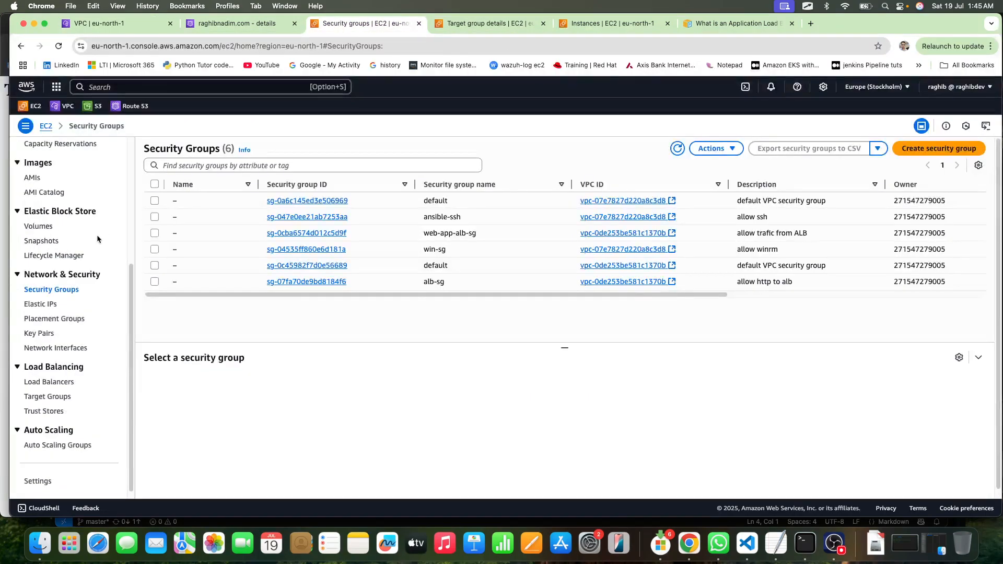
pyautogui.scroll(5, 83, 220)
pyautogui.click(30, 239)
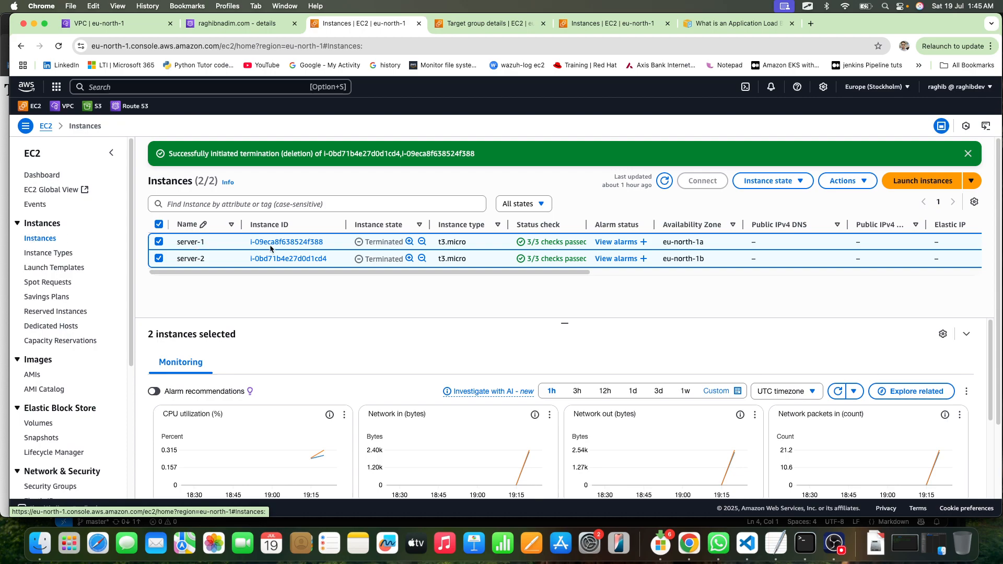
pyautogui.click(541, 205)
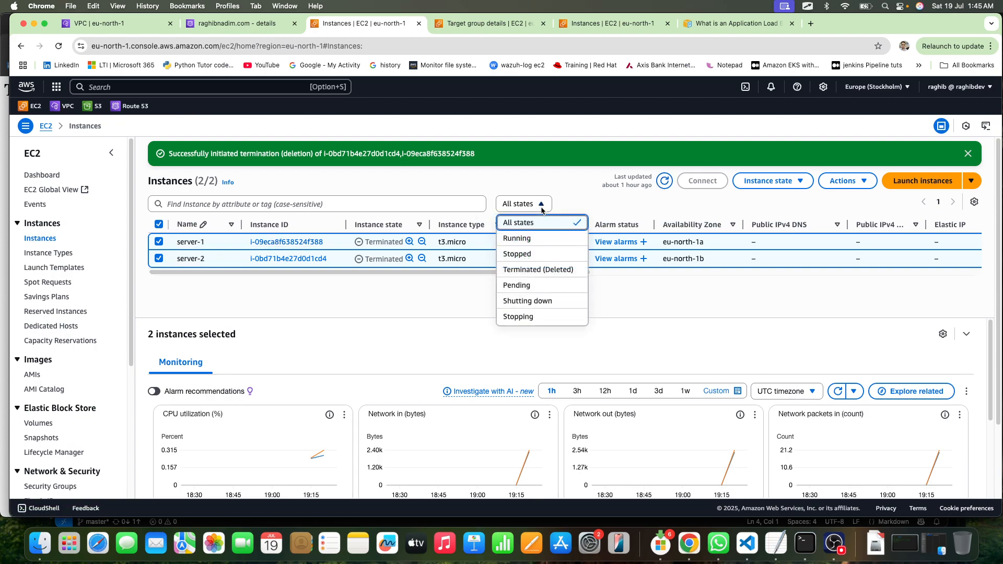
pyautogui.click(527, 242)
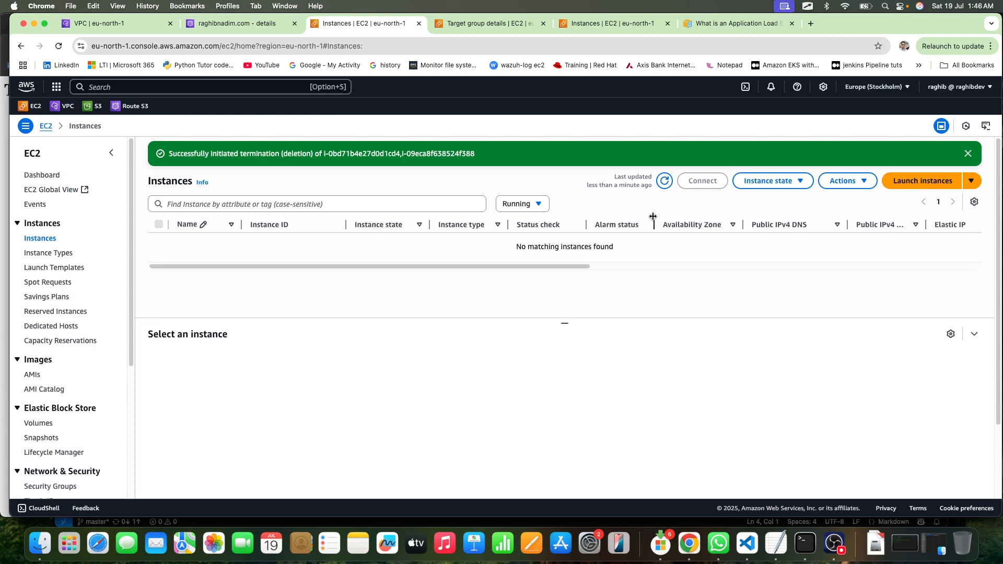
# Step: Review the AMIs owned by the account and the image and template actions offered for instances
pyautogui.click(32, 375)
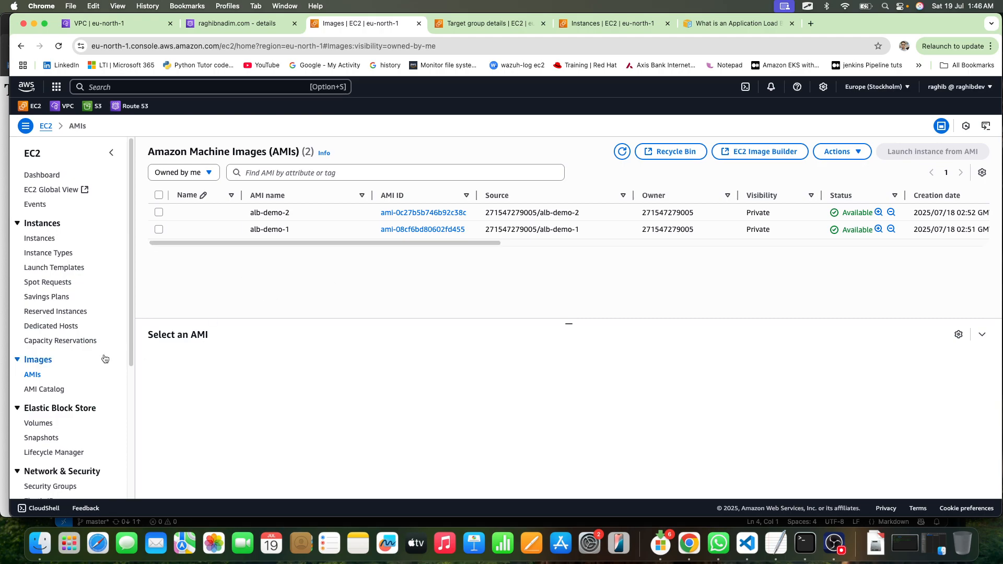
pyautogui.click(44, 238)
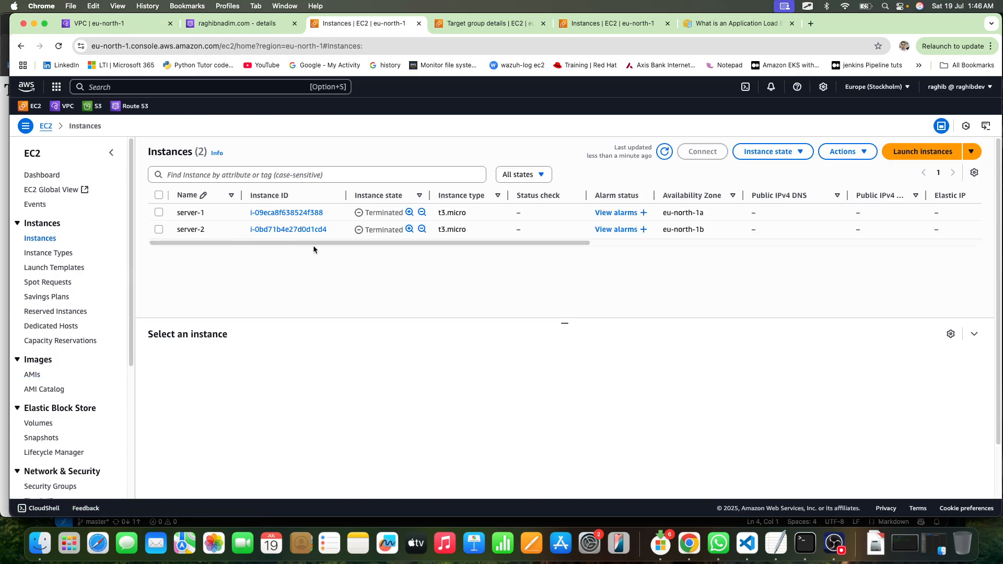
pyautogui.click(836, 153)
pyautogui.moveTo(858, 235)
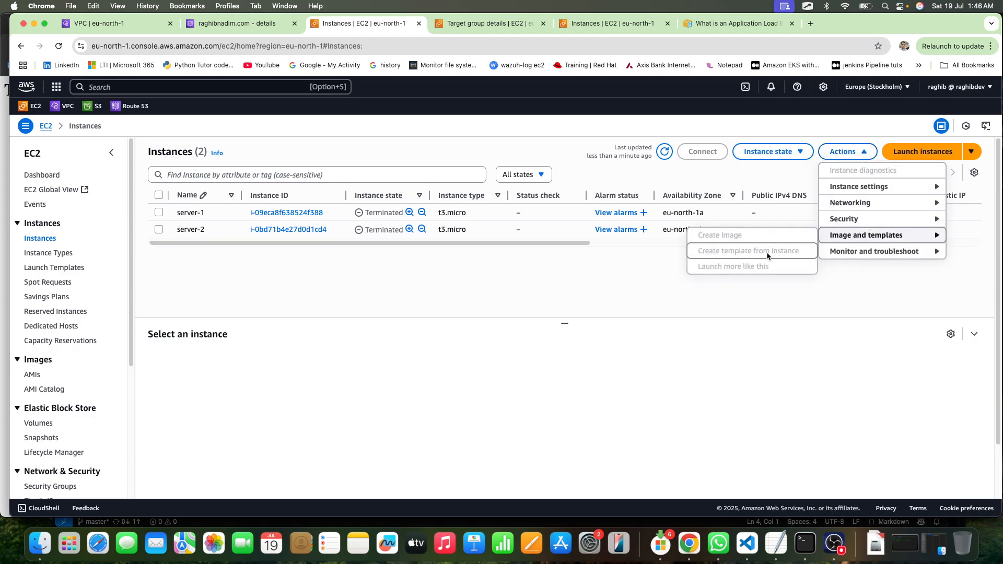
pyautogui.click(843, 151)
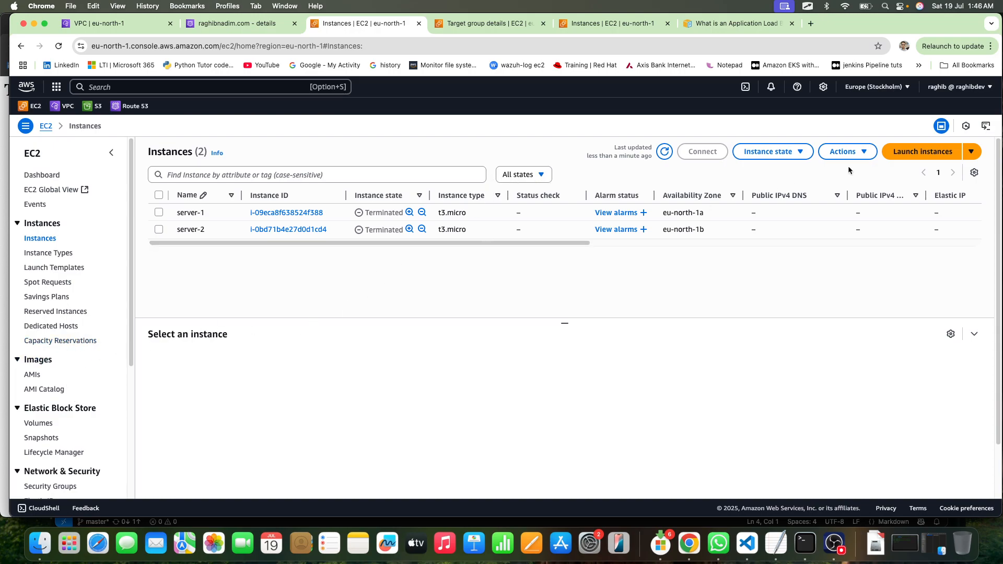
# Step: Start launching an EC2 instance named server-1a from the self-owned alb-demo-1 AMI
pyautogui.click(918, 152)
pyautogui.click(239, 255)
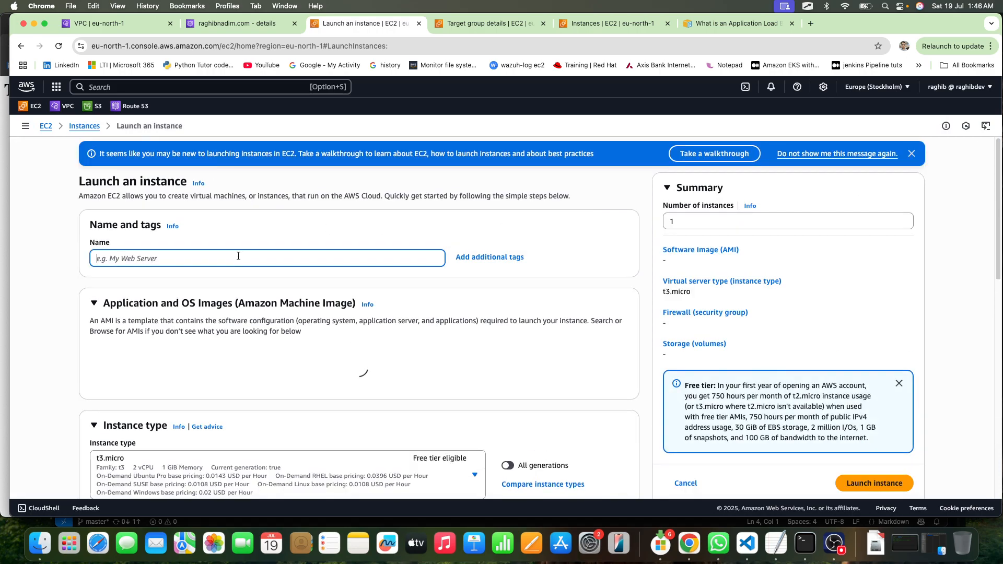
pyautogui.write('server-')
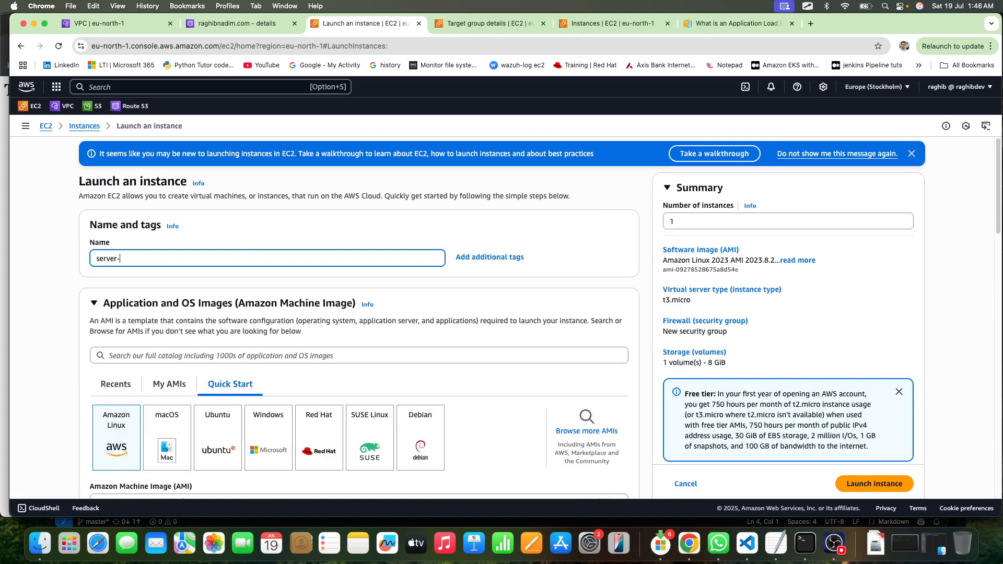
pyautogui.write('1a')
pyautogui.scroll(-2, 287, 274)
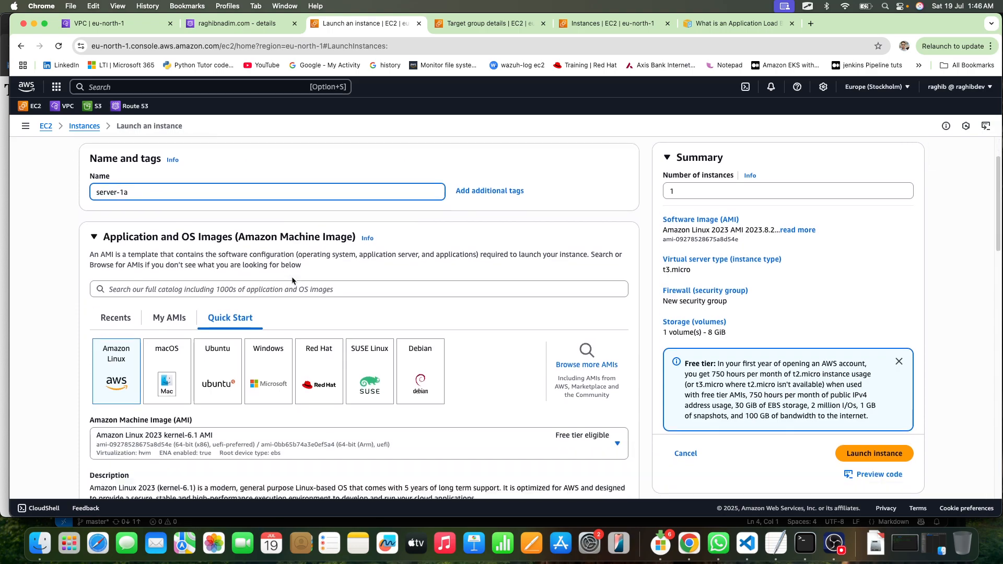
pyautogui.click(186, 293)
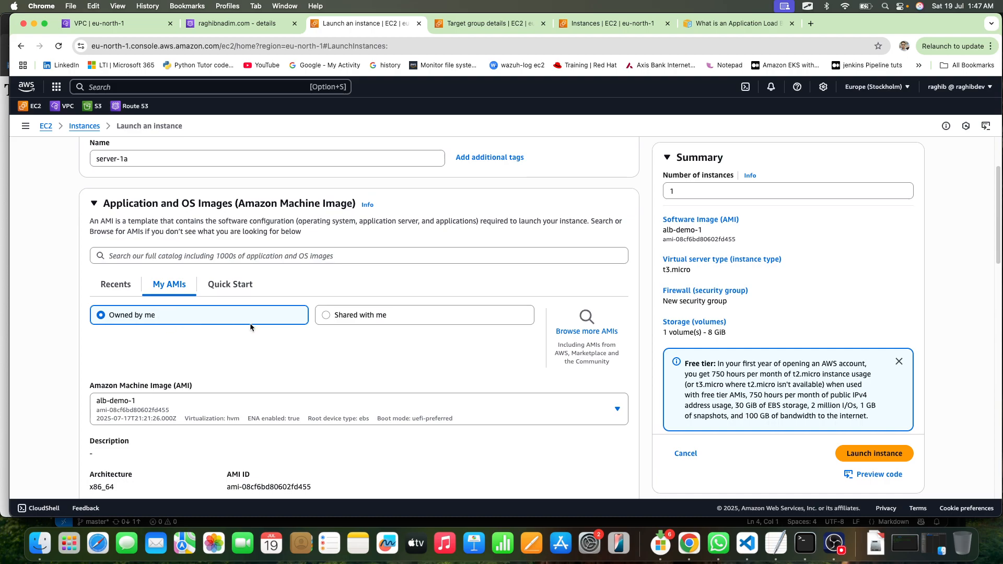
# Step: Set the instance's network to the alb-demo-vpc VPC and the alb-demo-subnet-private1-eu-north-1a subnet
pyautogui.scroll(-4, 169, 217)
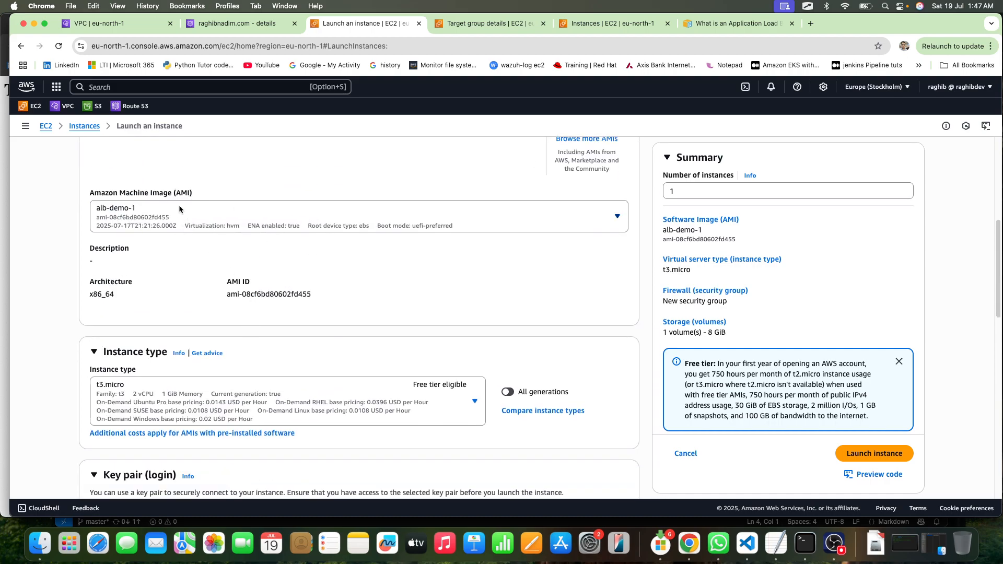
pyautogui.scroll(-2, 242, 237)
pyautogui.scroll(-2, 242, 237)
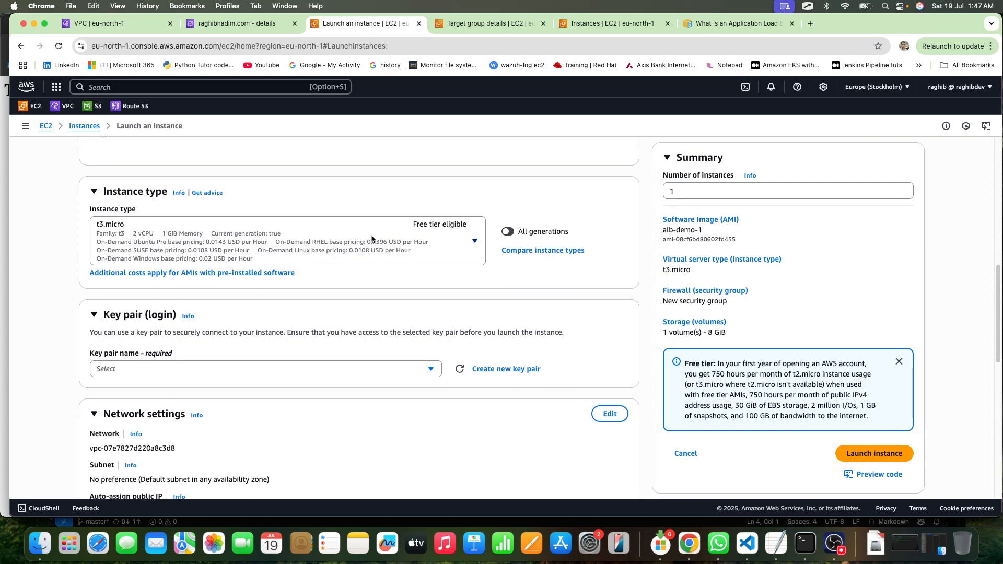
pyautogui.scroll(2, 372, 238)
pyautogui.scroll(-5, 372, 238)
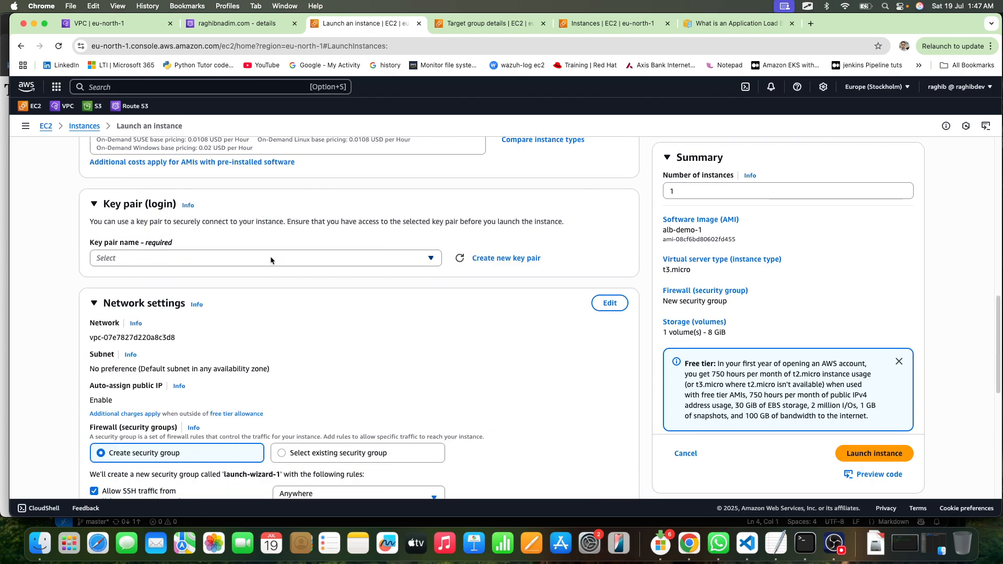
pyautogui.scroll(-3, 318, 269)
pyautogui.click(609, 168)
pyautogui.click(227, 209)
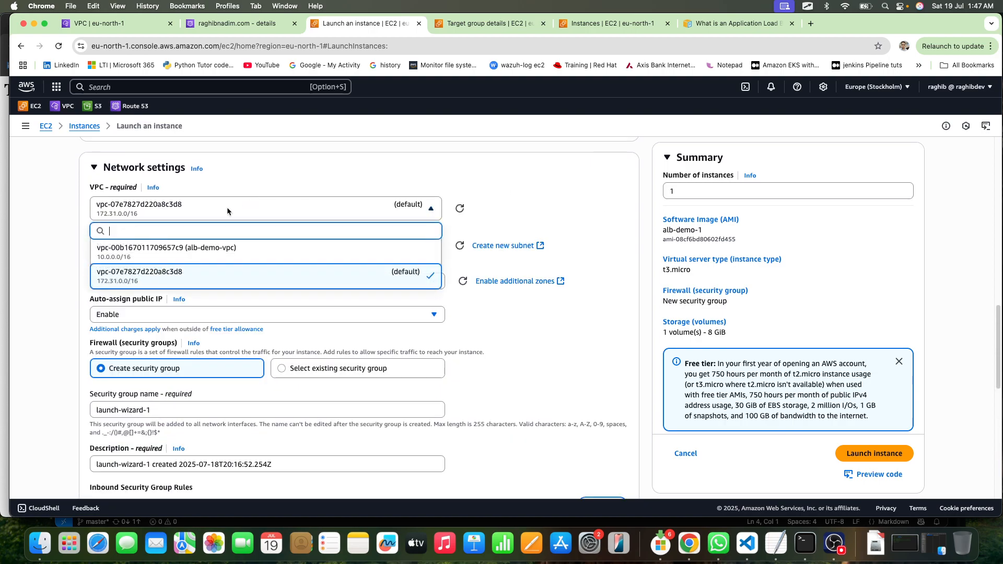
pyautogui.click(218, 251)
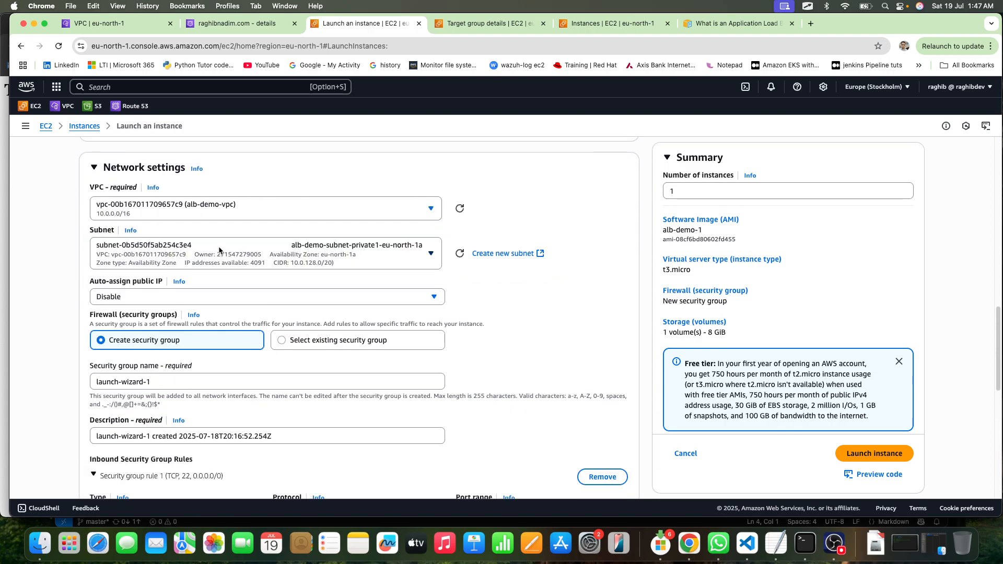
pyautogui.click(228, 255)
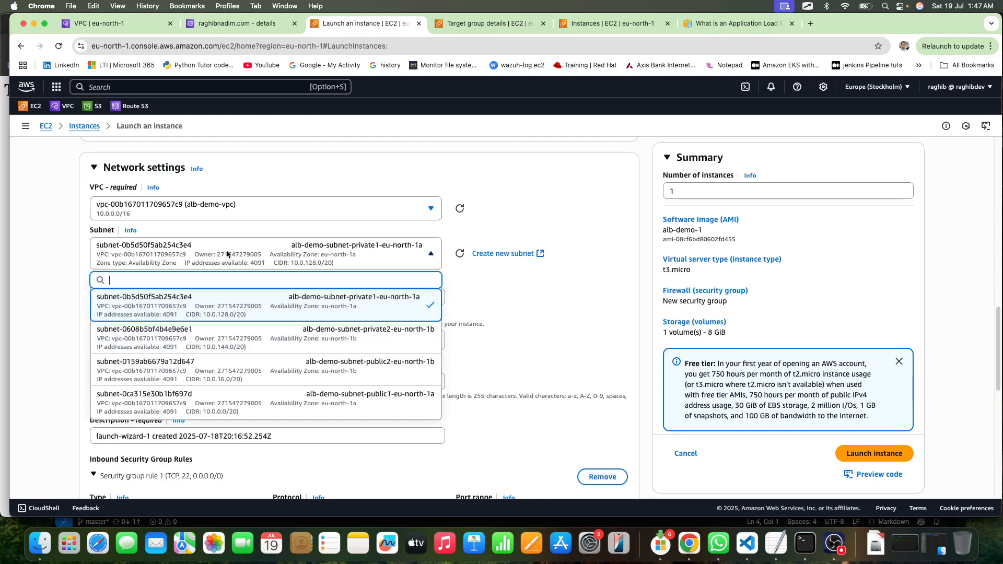
pyautogui.click(342, 308)
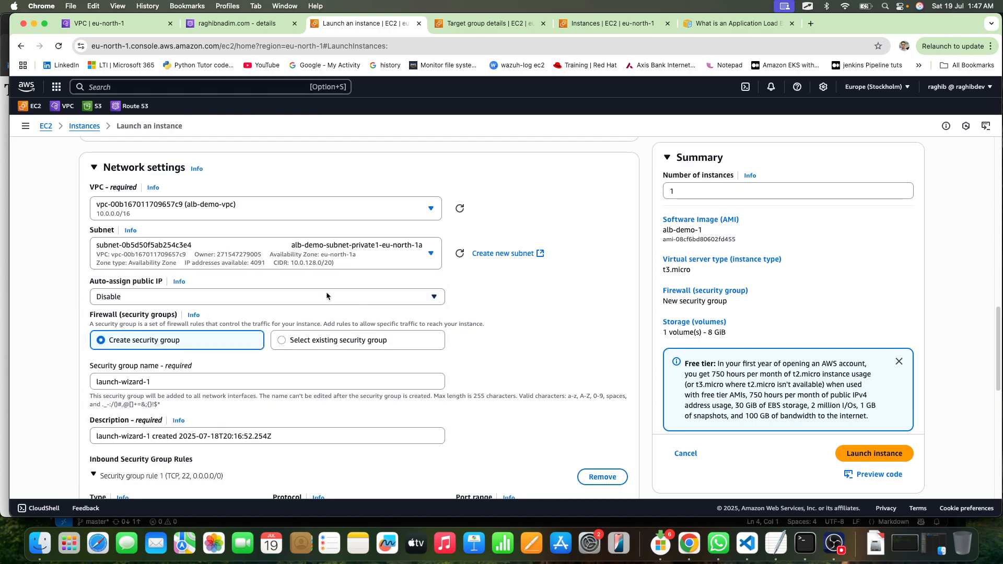
# Step: Assign the existing web-server-sg security group to the server-1a instance
pyautogui.click(317, 339)
pyautogui.click(234, 381)
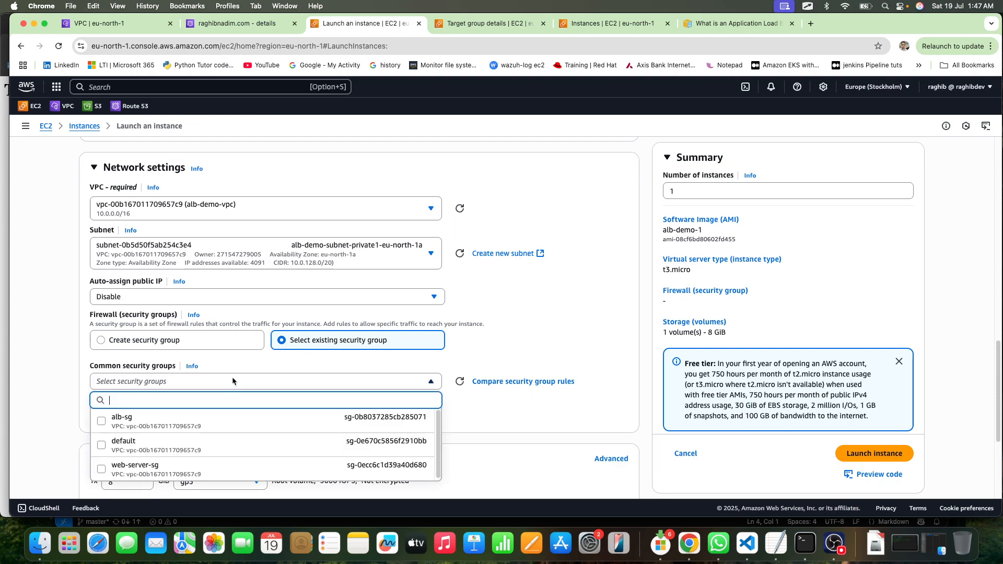
pyautogui.click(191, 465)
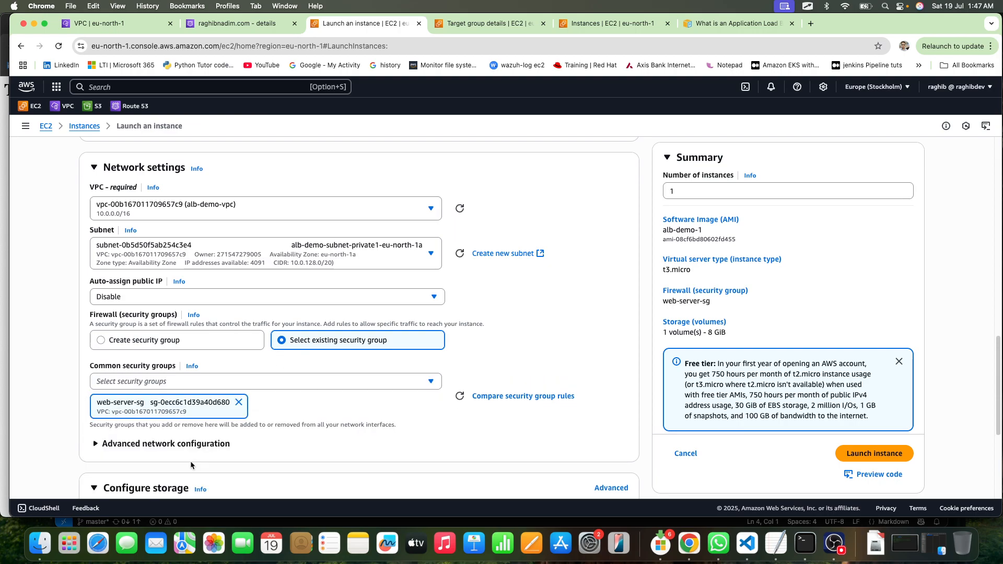
# Step: Launch the server-1a instance, proceeding without a key pair
pyautogui.scroll(-5, 289, 399)
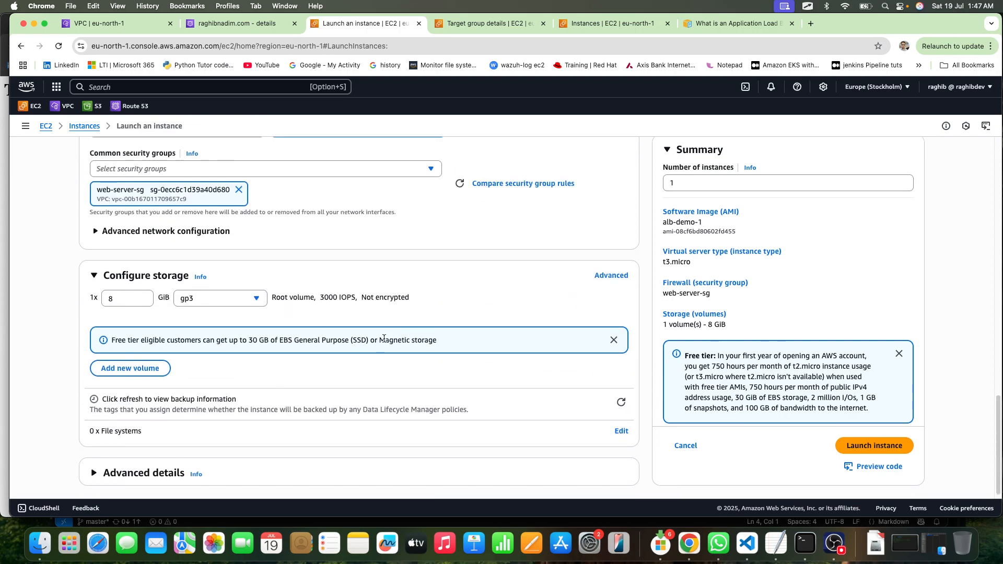
pyautogui.click(872, 446)
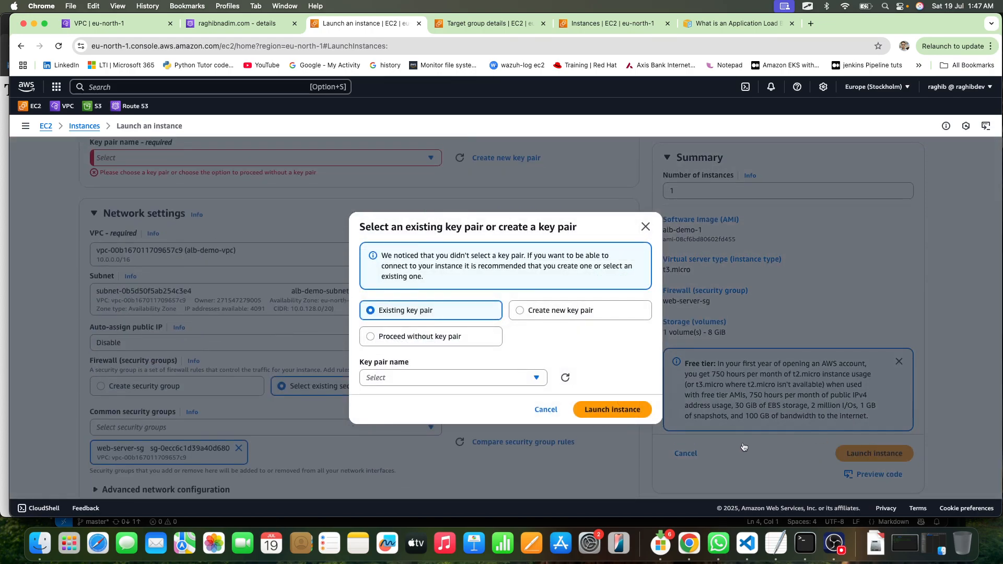
pyautogui.click(456, 336)
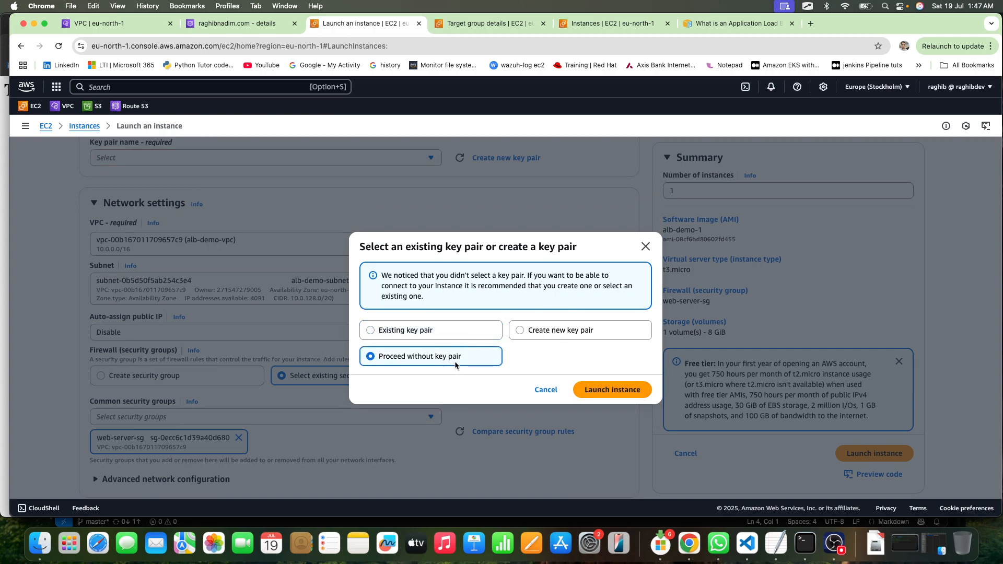
pyautogui.click(614, 393)
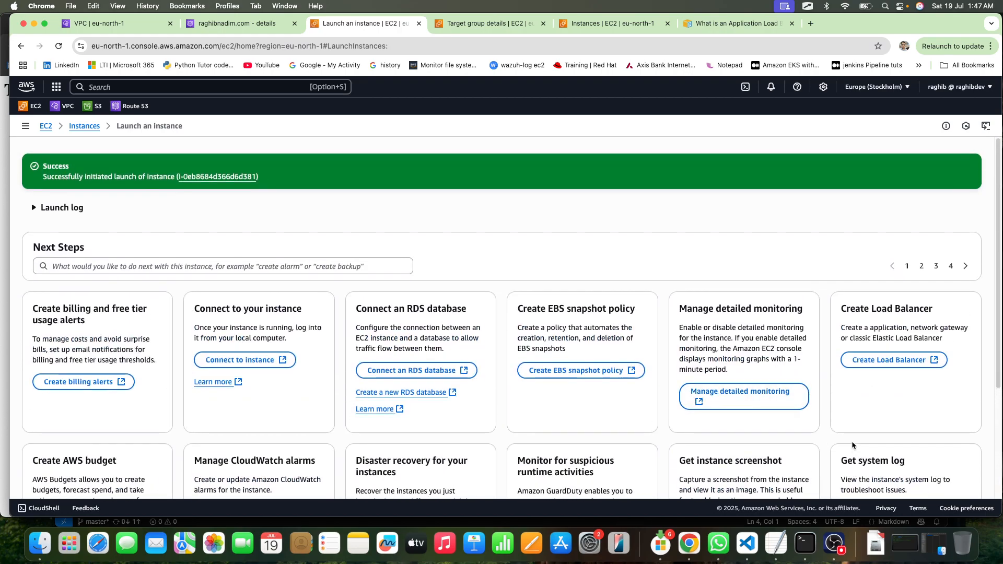
# Step: Start launching another EC2 instance named server-2 from the self-owned alb-demo-2 AMI
pyautogui.scroll(-3, 888, 422)
pyautogui.click(917, 466)
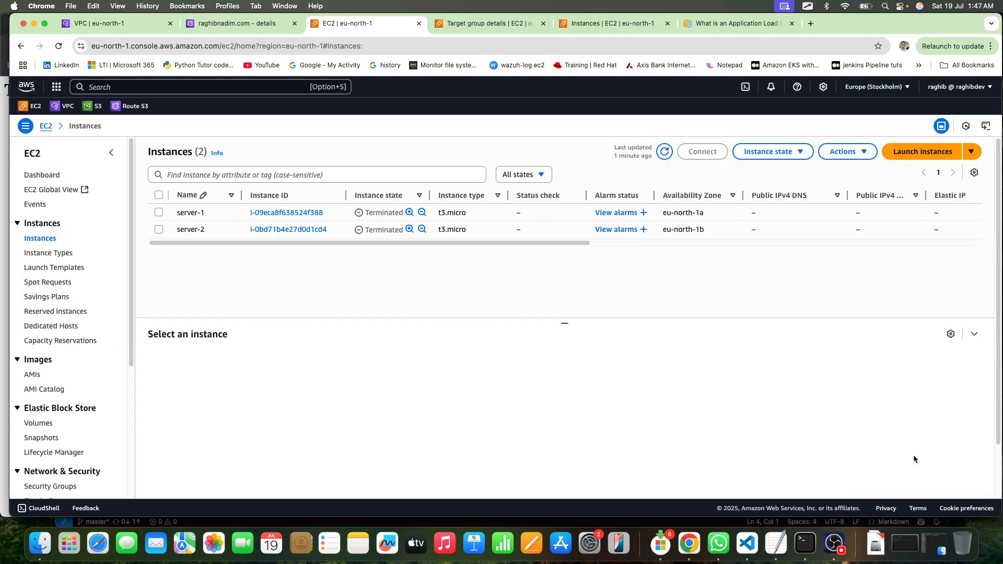
pyautogui.click(901, 155)
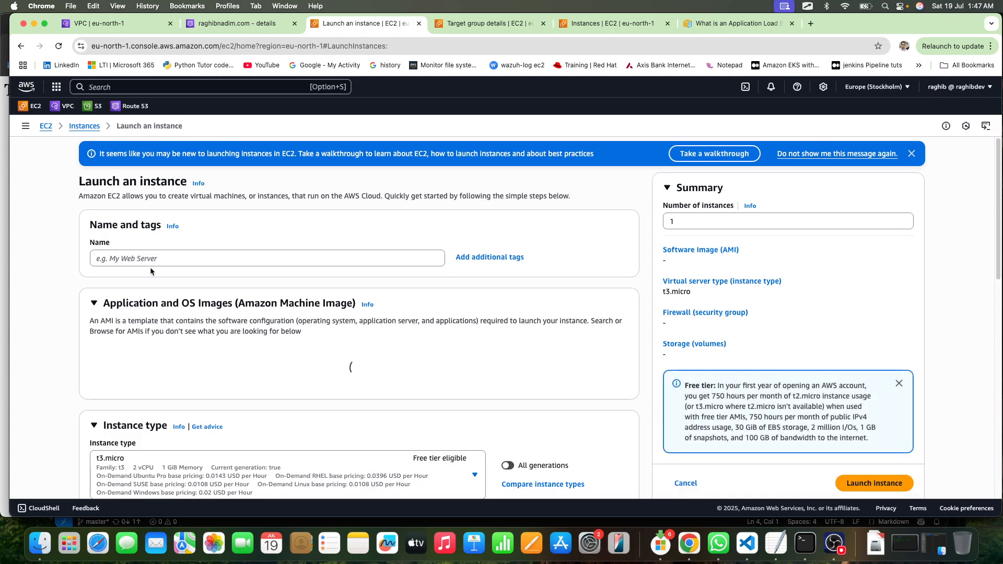
pyautogui.write('serv')
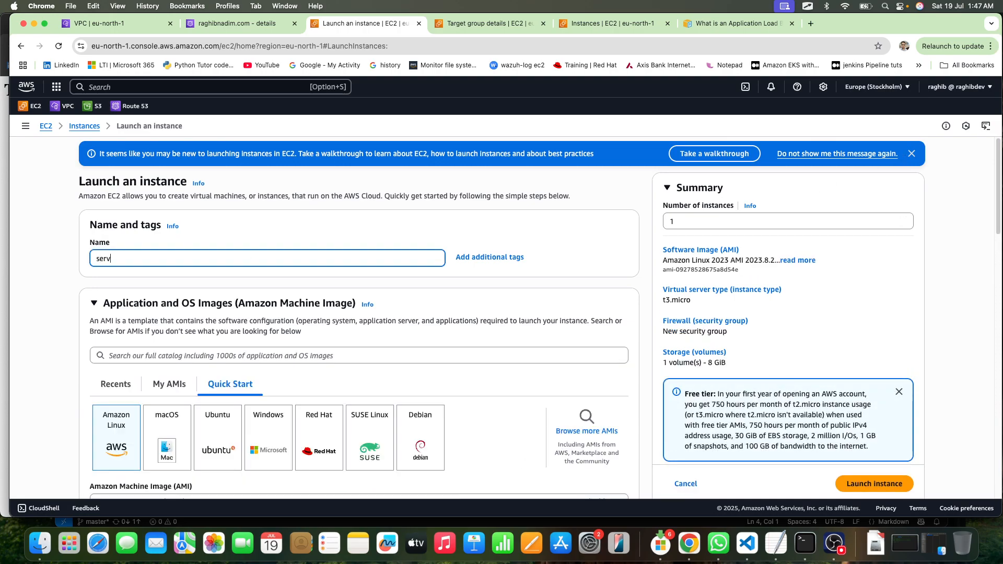
pyautogui.write('er-2')
pyautogui.scroll(-3, 191, 335)
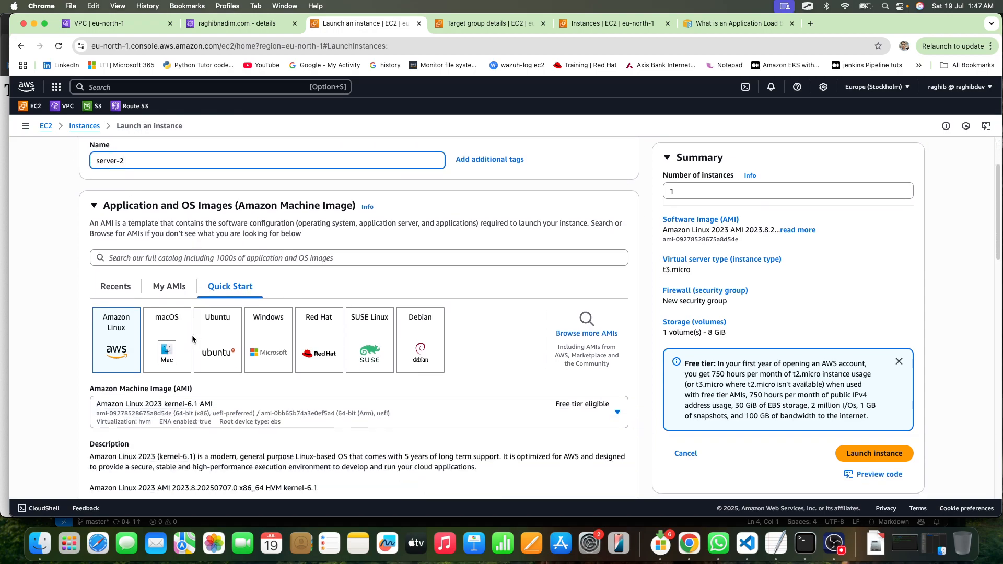
pyautogui.scroll(-1, 191, 338)
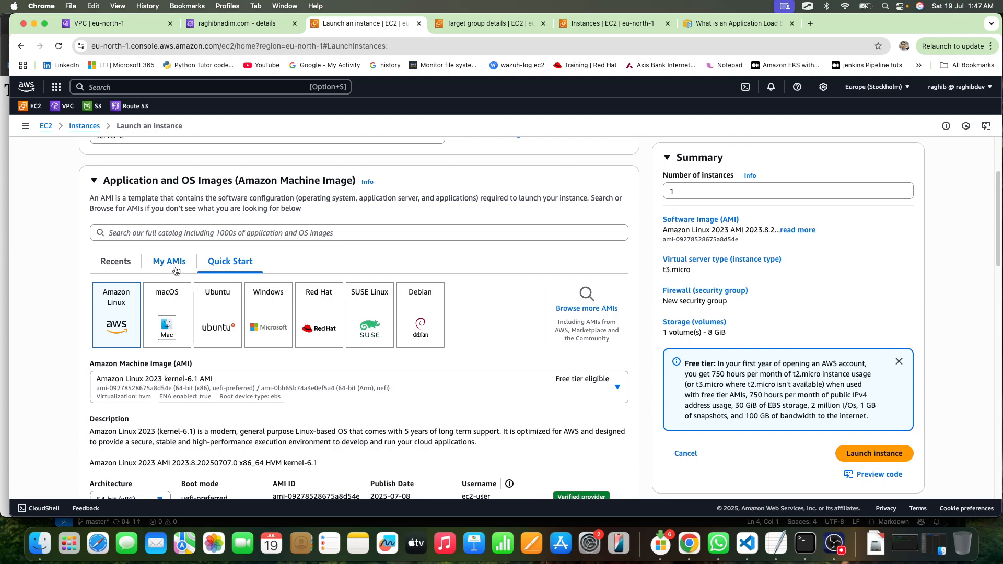
pyautogui.click(173, 262)
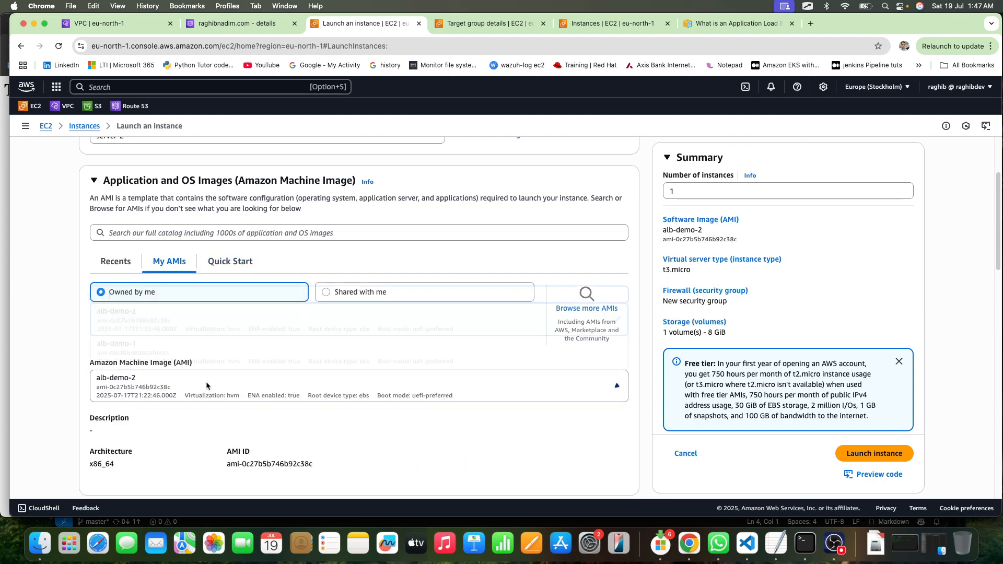
# Step: Place server-2 in the alb-demo-vpc VPC and the alb-demo-subnet-private2-eu-north-1b subnet
pyautogui.scroll(-5, 206, 381)
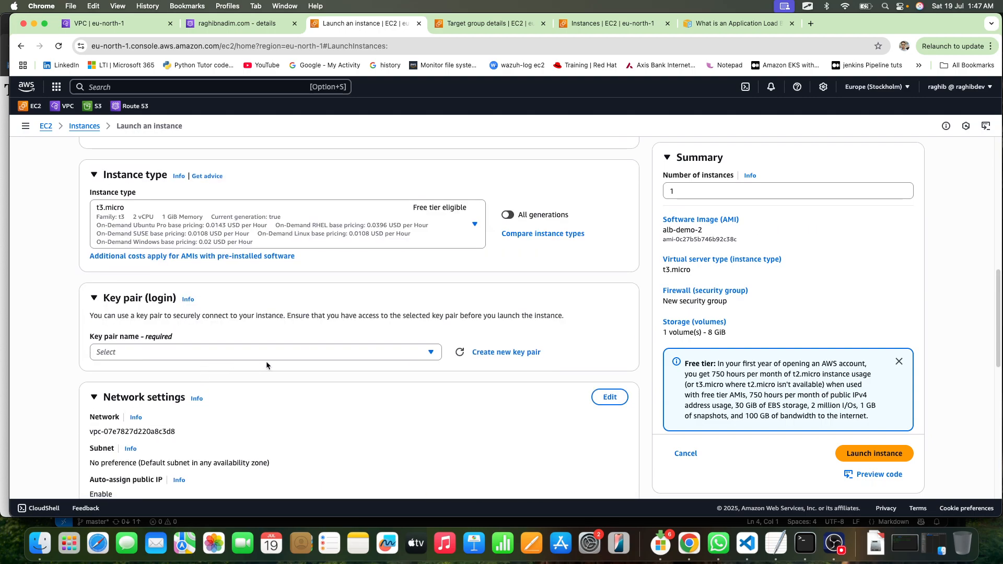
pyautogui.scroll(-3, 252, 357)
pyautogui.click(610, 331)
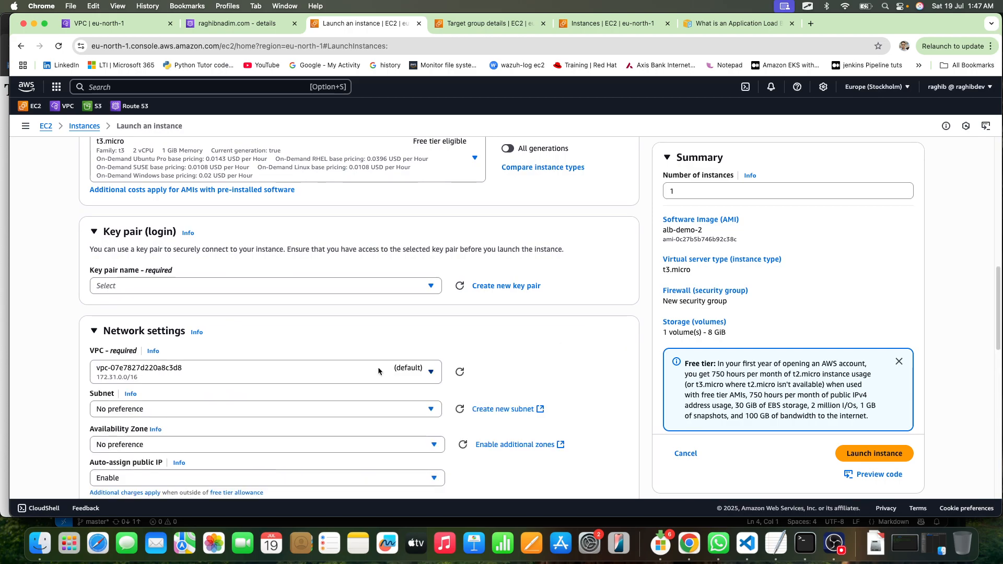
pyautogui.scroll(-1, 370, 365)
pyautogui.click(346, 331)
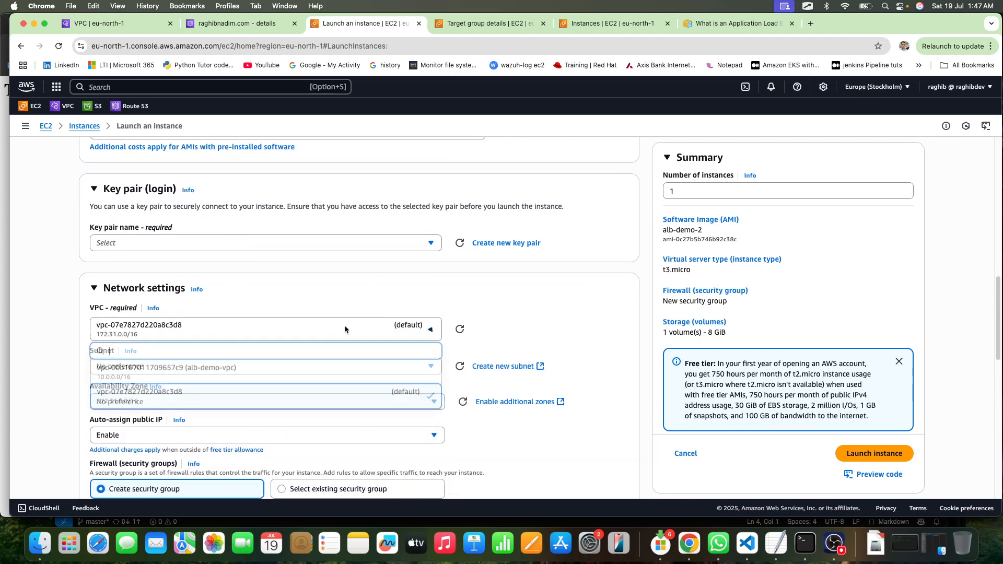
pyautogui.click(308, 371)
pyautogui.scroll(-2, 349, 322)
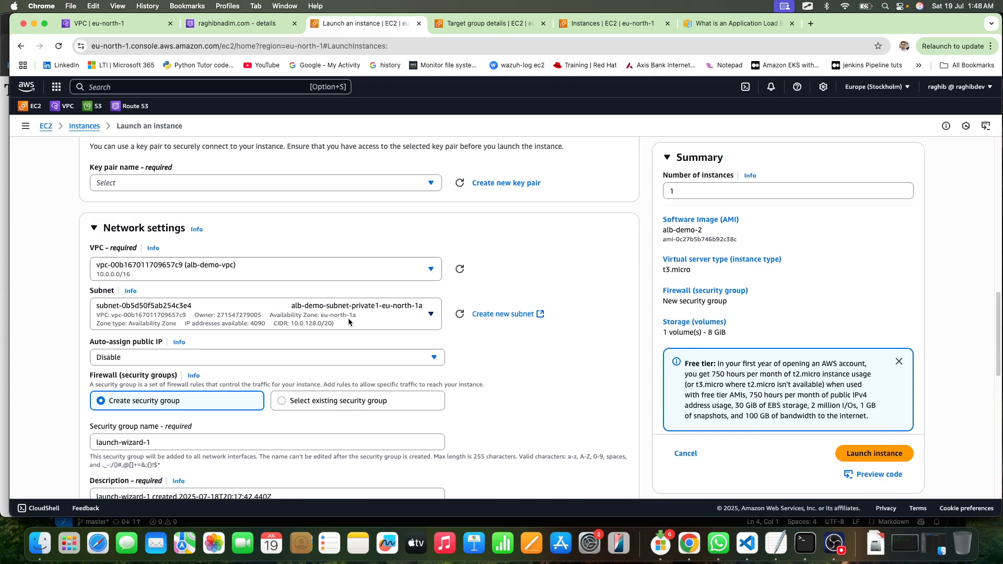
pyautogui.click(349, 321)
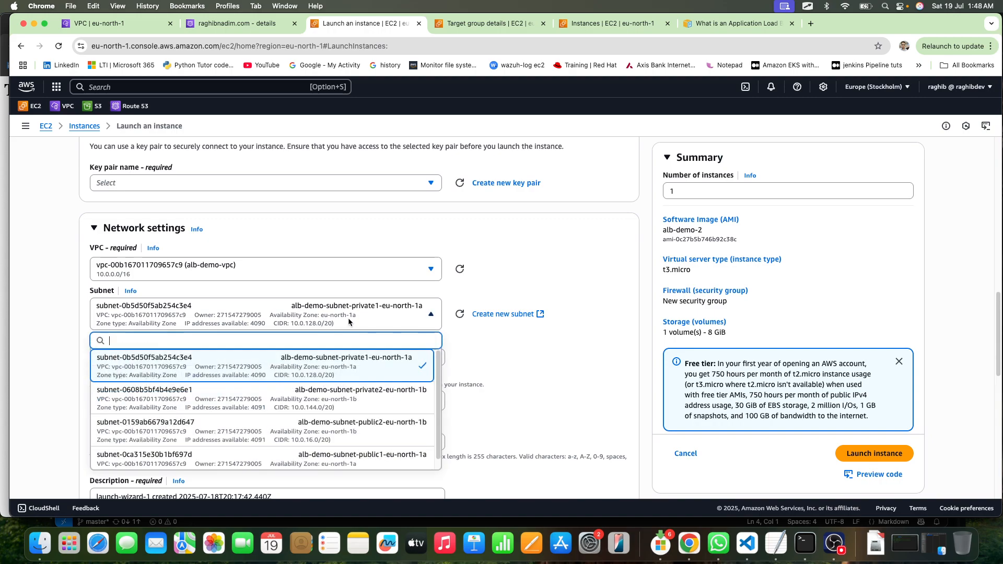
pyautogui.click(362, 401)
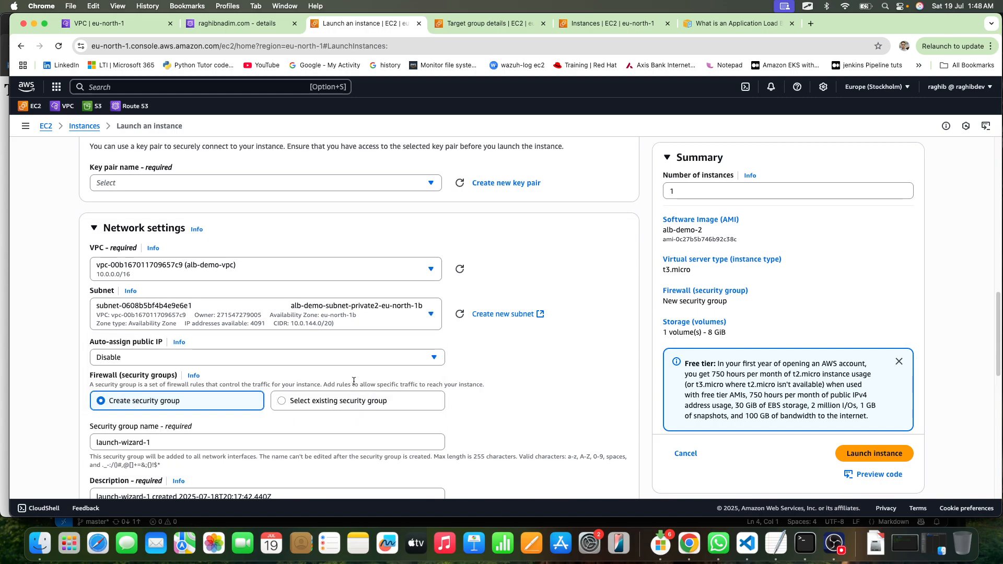
# Step: Assign the existing web-server-sg security group to the server-2 instance
pyautogui.scroll(-2, 345, 371)
pyautogui.click(331, 282)
pyautogui.scroll(-1, 256, 383)
pyautogui.click(245, 303)
pyautogui.click(232, 392)
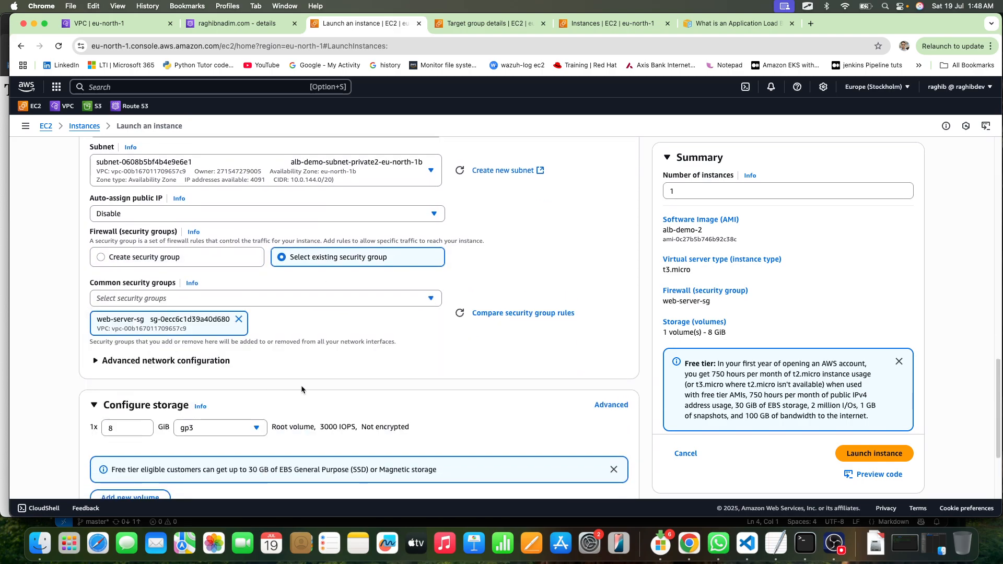
# Step: Launch the server-2 instance, proceeding without a key pair
pyautogui.scroll(-2, 302, 389)
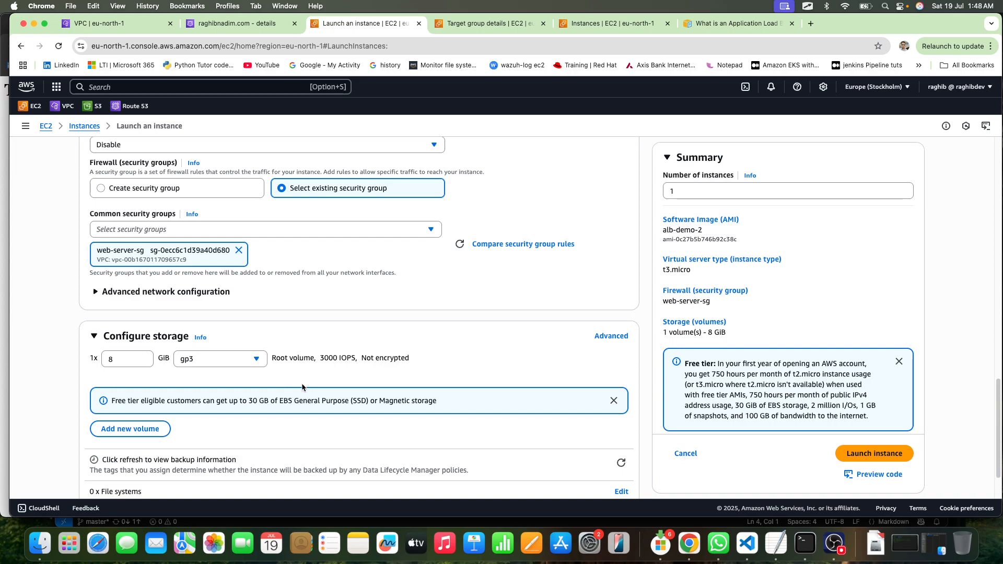
pyautogui.scroll(-1, 301, 372)
pyautogui.click(869, 451)
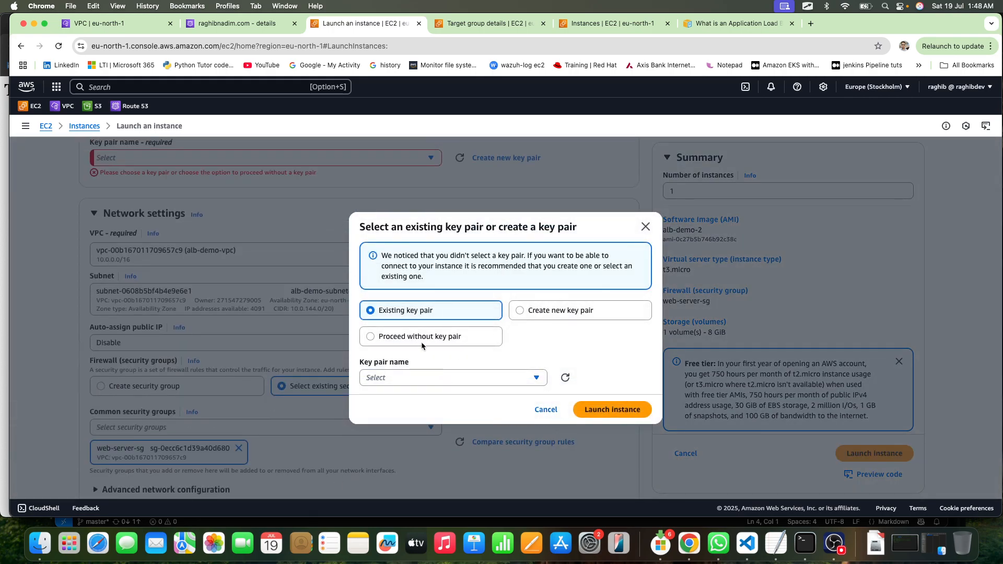
pyautogui.click(422, 341)
pyautogui.click(600, 392)
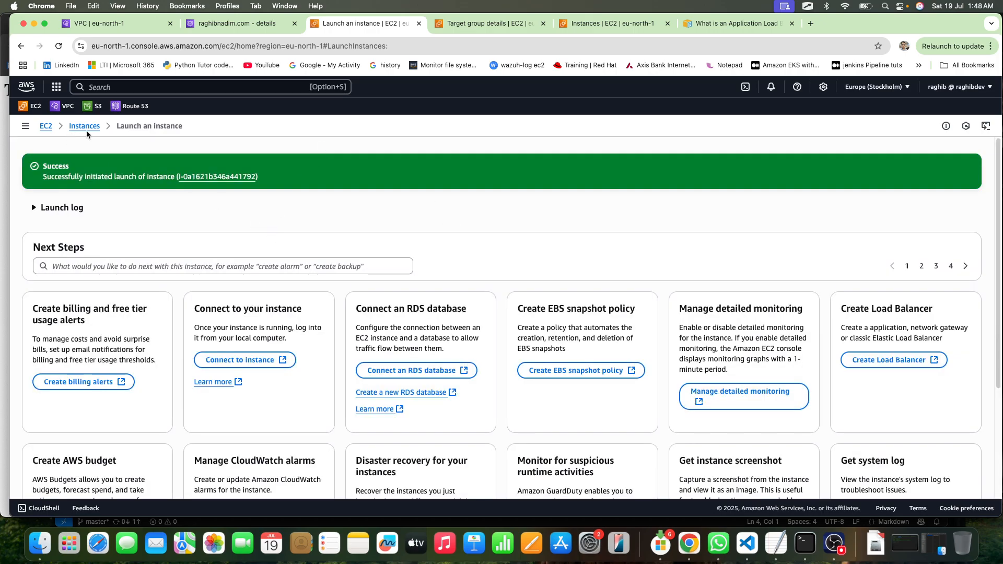
# Step: Return to the instance list, filter it to Running instances and refresh it to check both servers
pyautogui.click(84, 127)
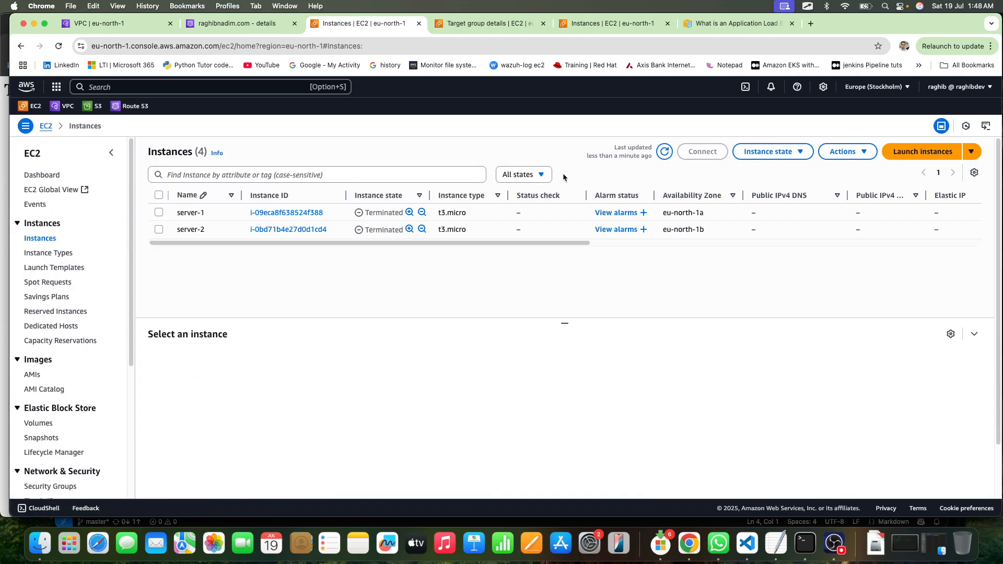
pyautogui.click(538, 177)
pyautogui.click(534, 209)
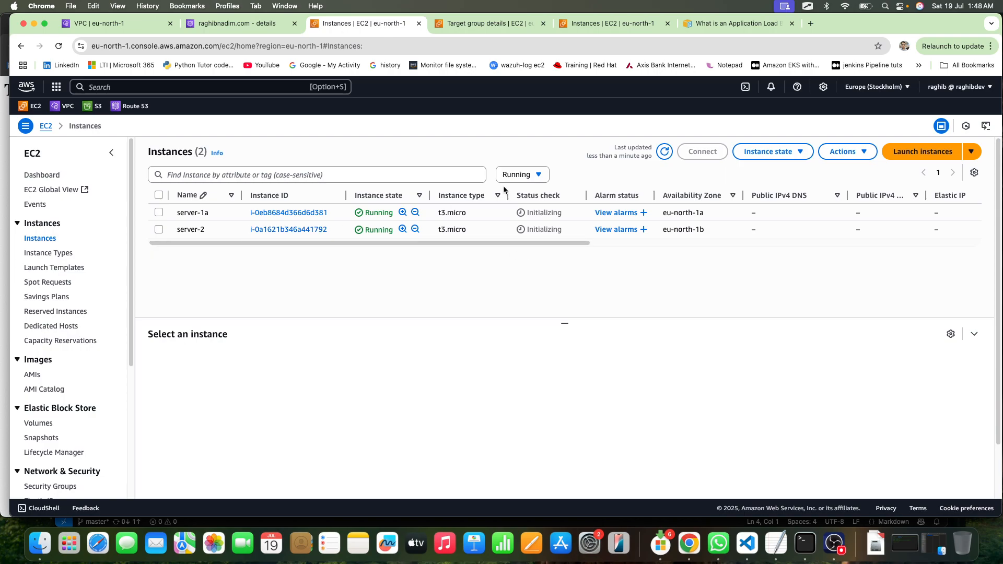
pyautogui.click(661, 153)
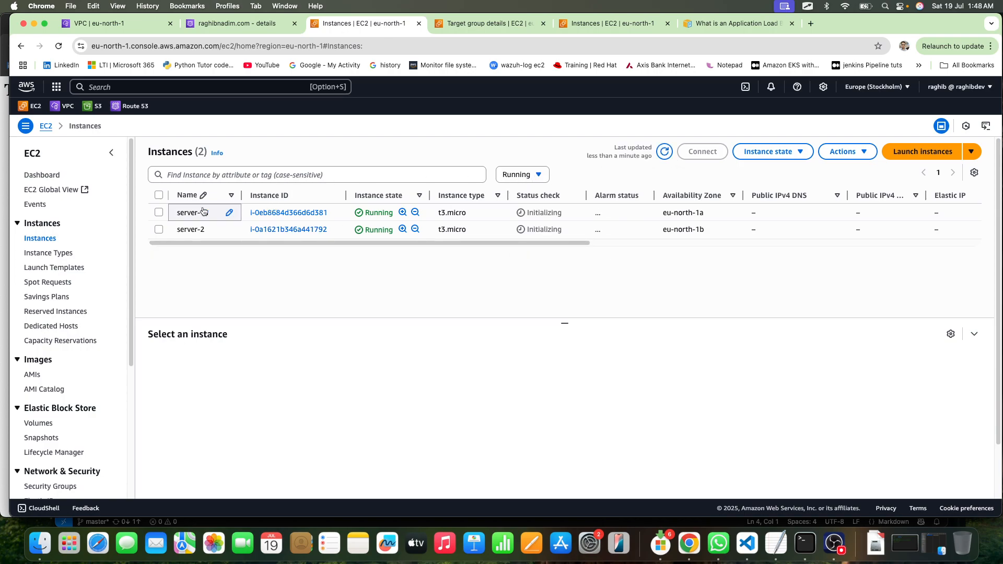
pyautogui.click(663, 152)
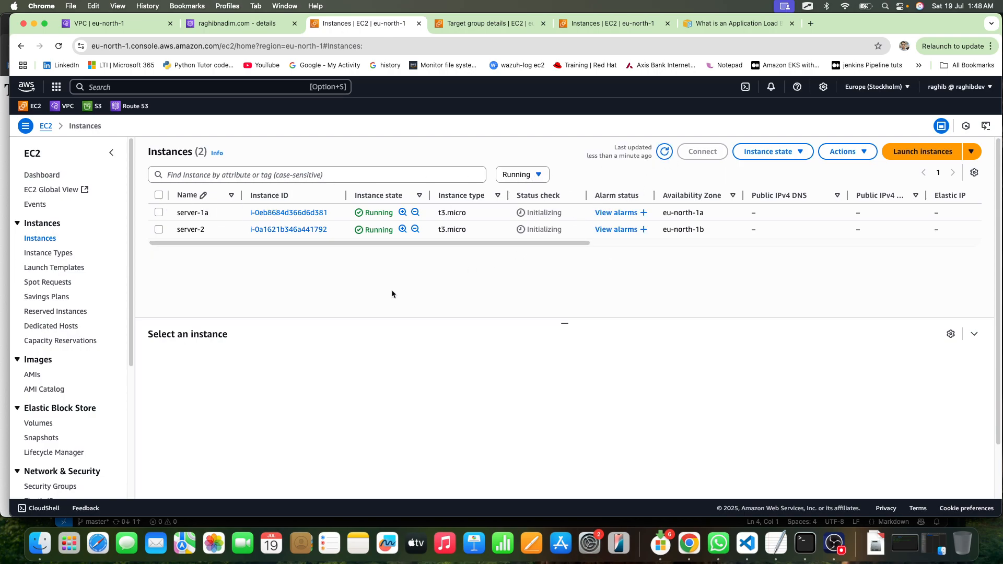
# Step: Open the list of load balancing target groups
pyautogui.scroll(-5, 100, 372)
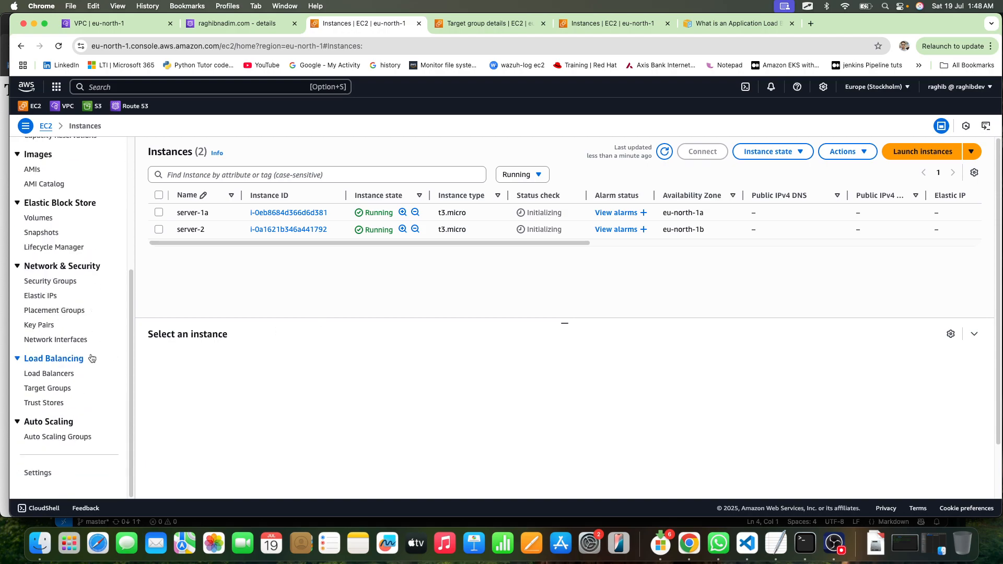
pyautogui.click(48, 388)
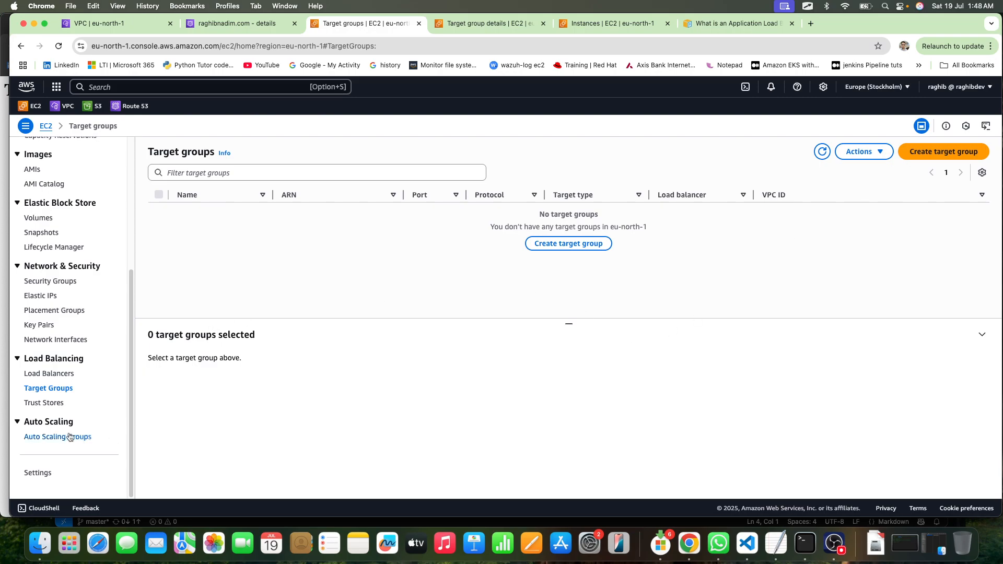
# Step: Start a new target group with the Instances target type and name it alb-tg
pyautogui.scroll(5, 131, 371)
pyautogui.scroll(-5, 124, 377)
pyautogui.click(569, 244)
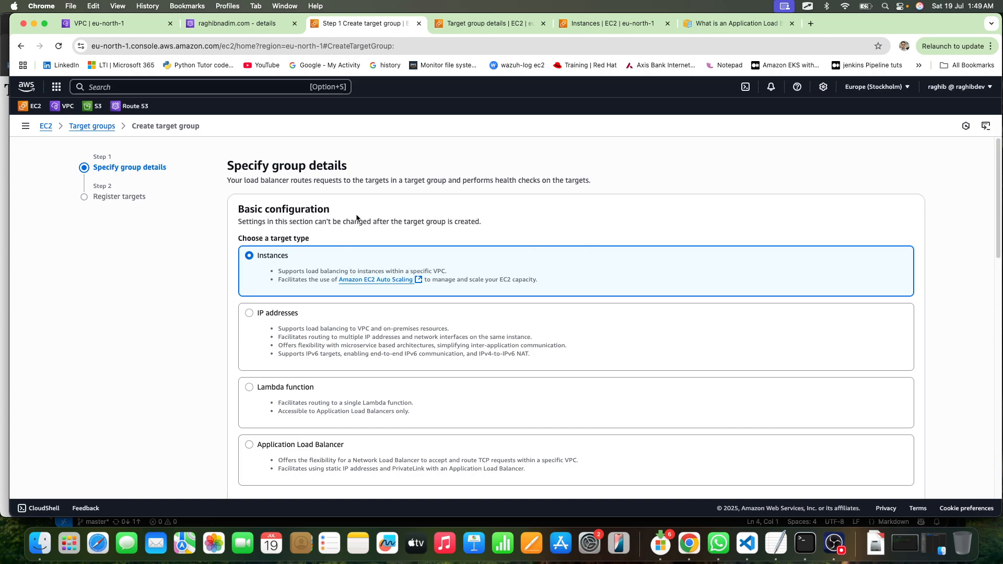
pyautogui.scroll(-2, 380, 233)
pyautogui.scroll(-2, 380, 234)
pyautogui.scroll(2, 381, 236)
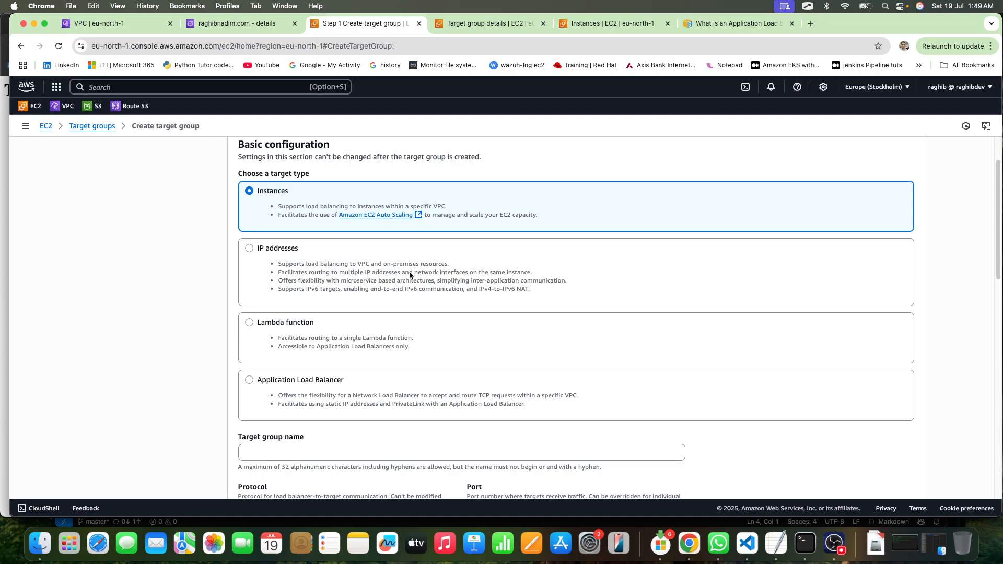
pyautogui.scroll(-5, 408, 274)
pyautogui.click(368, 277)
pyautogui.write('alb')
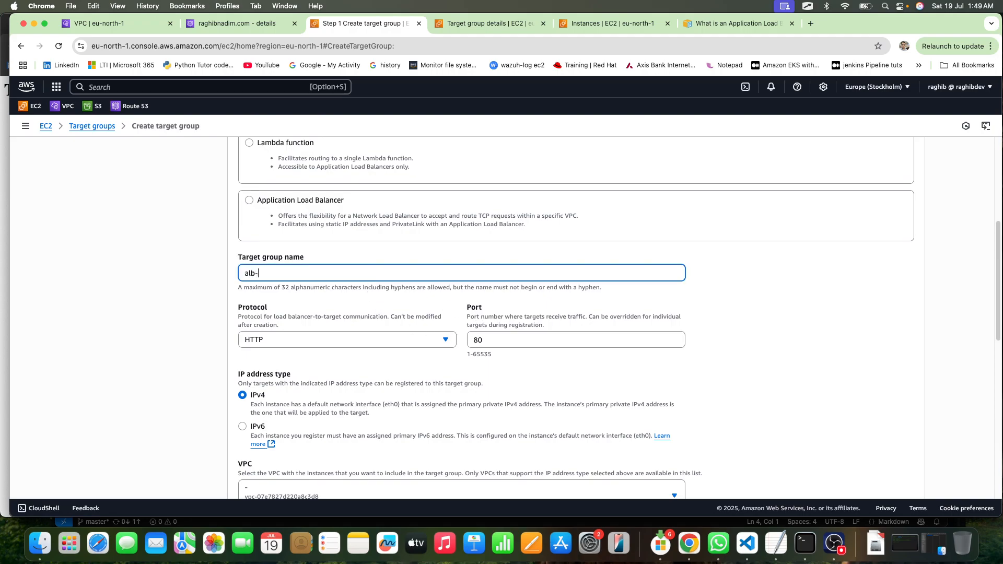
pyautogui.write('-tg')
# Step: Select alb-demo-vpc as the target group's VPC and set the health check path to /index.html
pyautogui.scroll(-5, 307, 360)
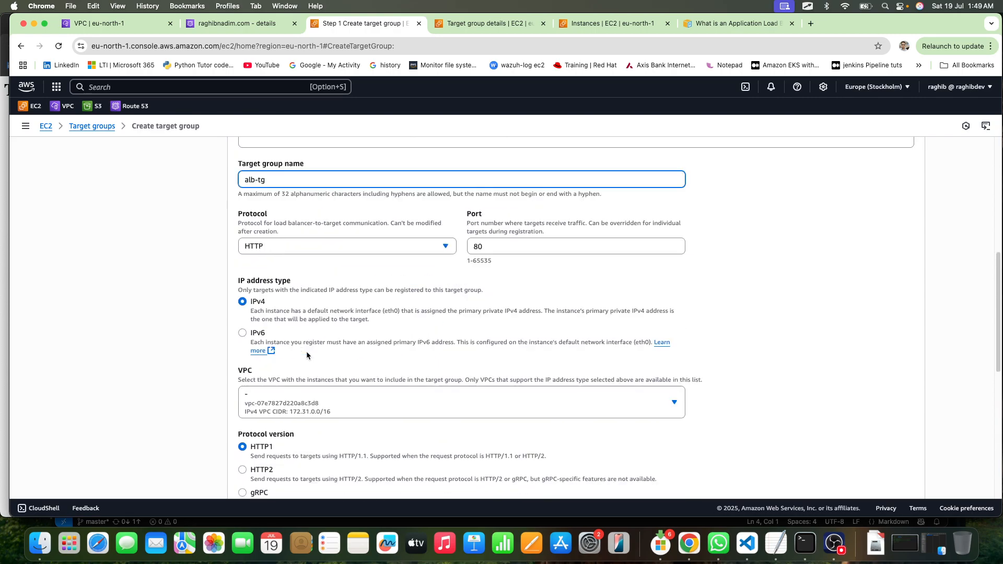
pyautogui.click(311, 251)
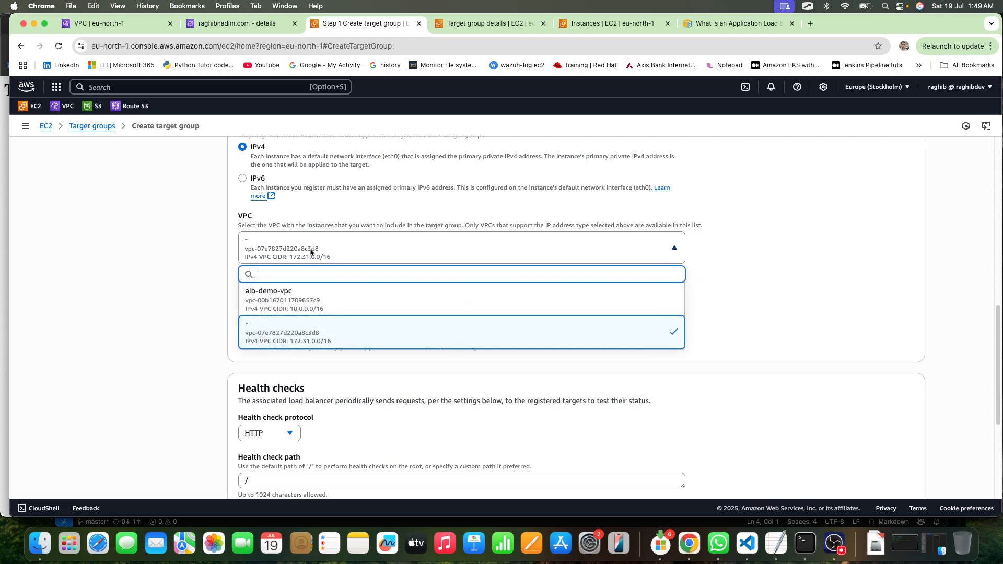
pyautogui.click(319, 302)
pyautogui.scroll(-3, 320, 323)
pyautogui.click(285, 342)
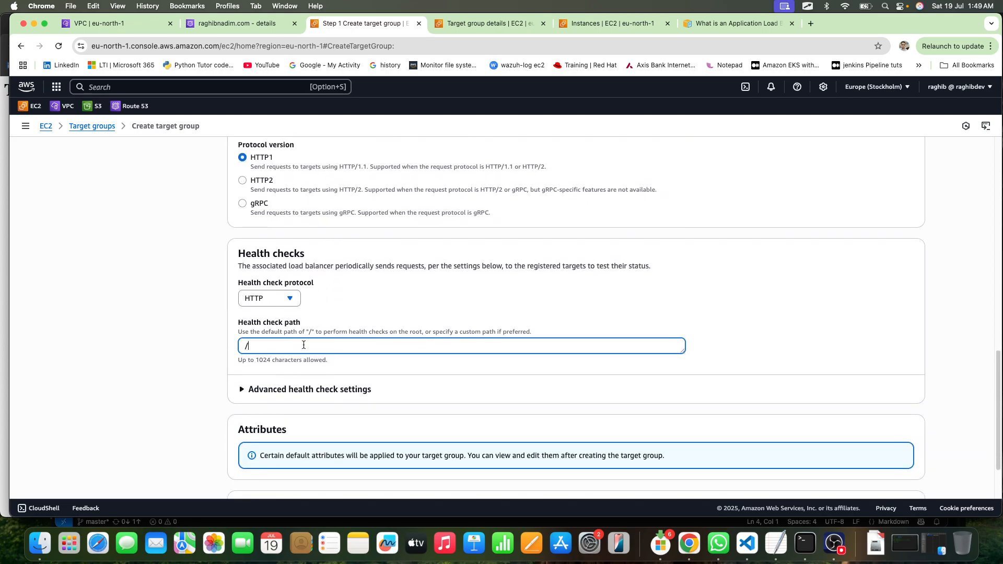
pyautogui.write('index.html')
# Step: Expand the advanced health check settings and review the thresholds, timeout, interval and success codes
pyautogui.click(245, 390)
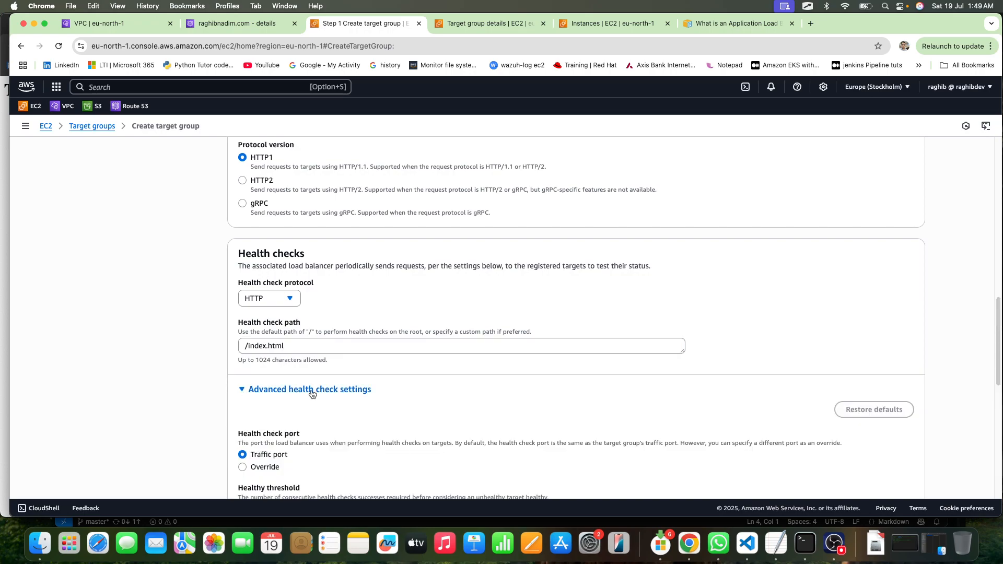
pyautogui.scroll(-5, 359, 387)
pyautogui.scroll(1, 359, 387)
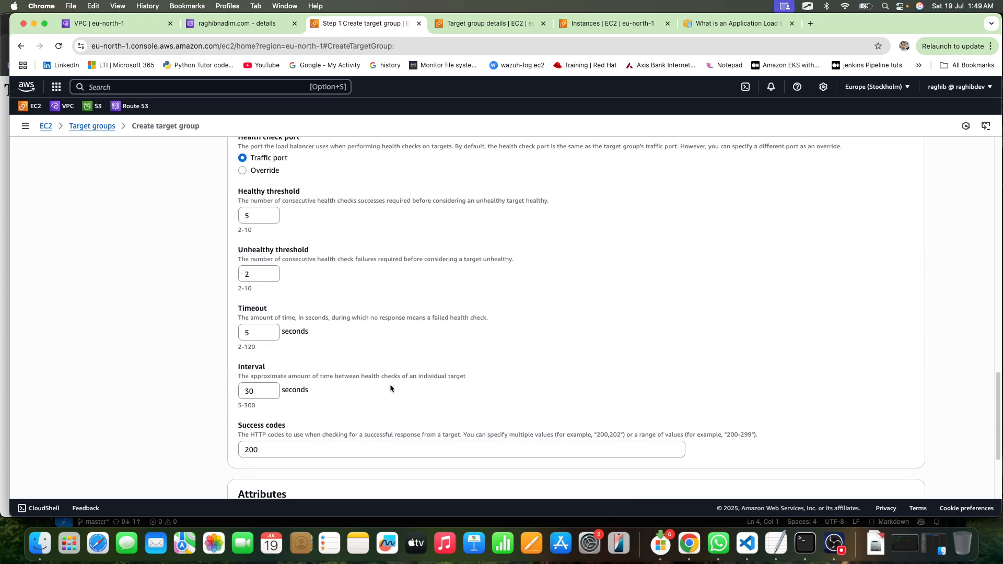
pyautogui.moveTo(324, 201); pyautogui.dragTo(529, 206)
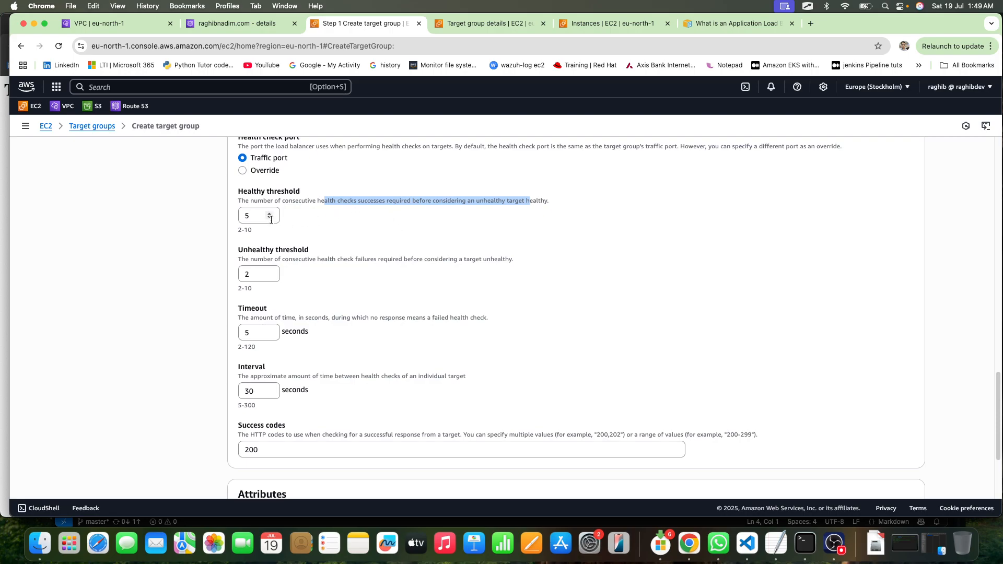
pyautogui.click(251, 218)
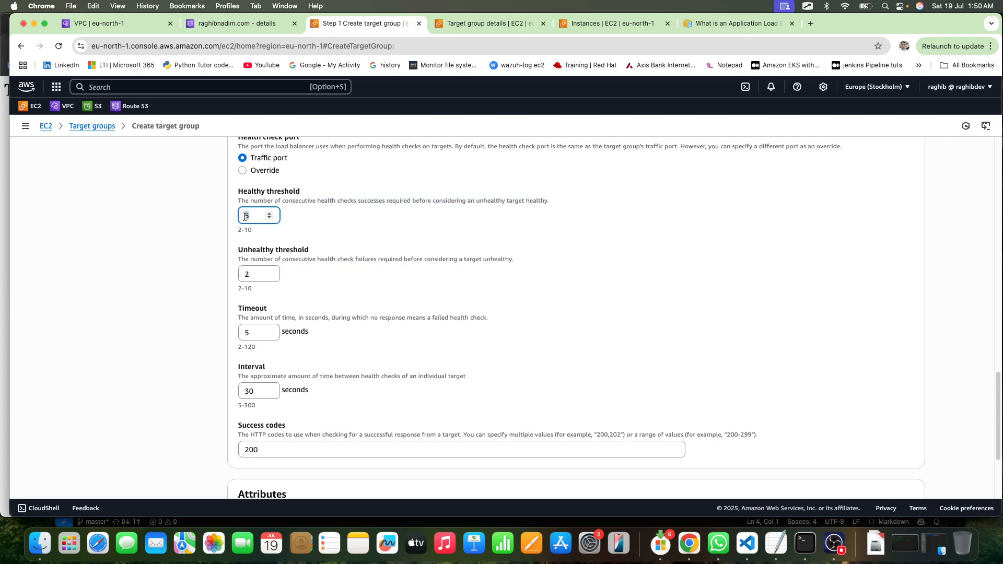
pyautogui.click(245, 273)
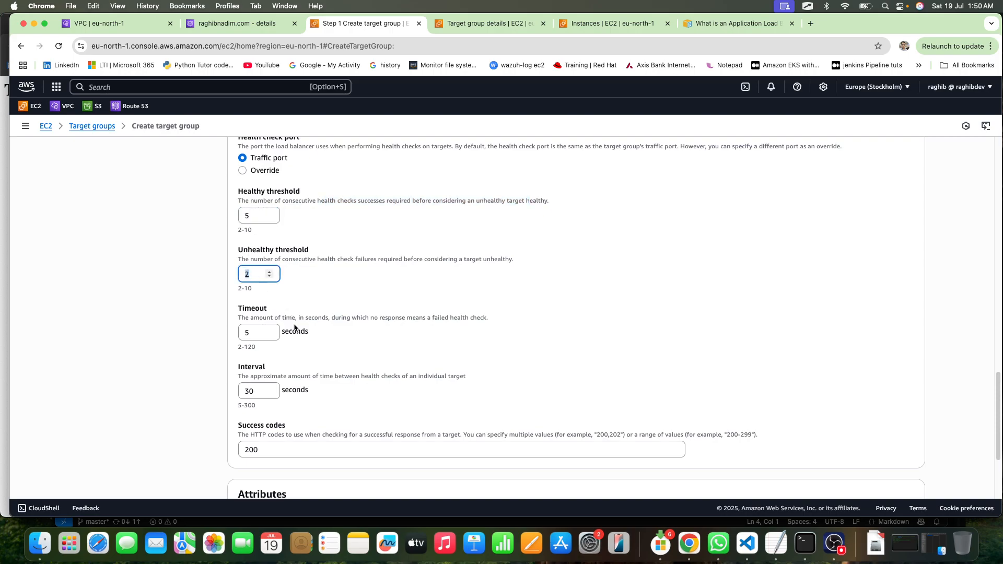
pyautogui.press('Tab')
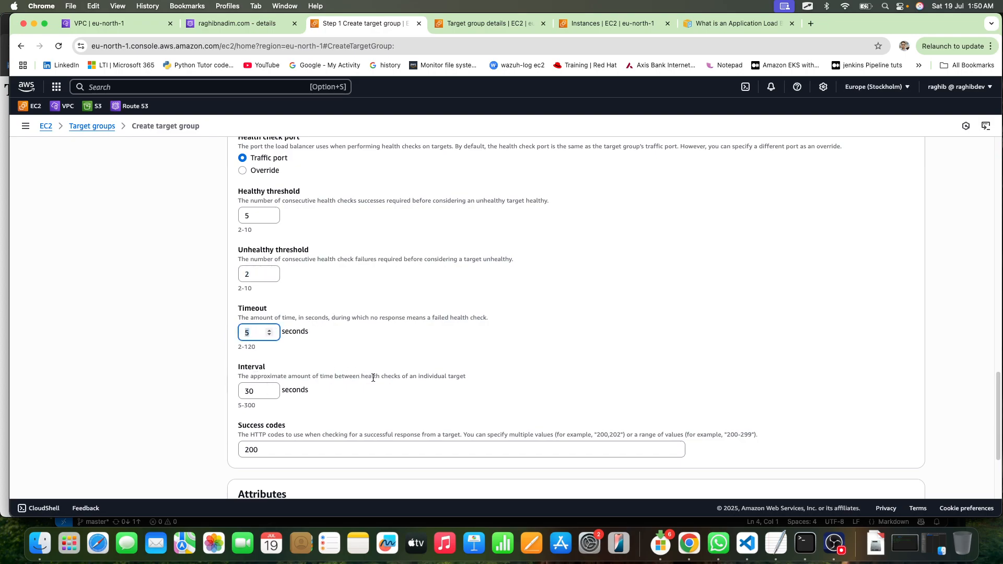
pyautogui.moveTo(281, 377); pyautogui.dragTo(440, 377)
pyautogui.click(249, 390)
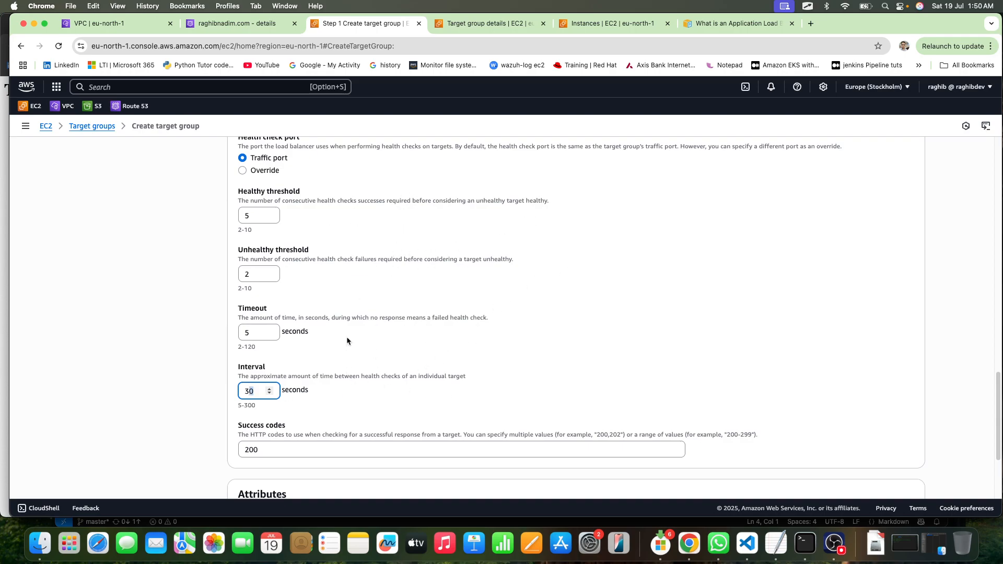
pyautogui.scroll(-5, 347, 359)
pyautogui.press('Tab')
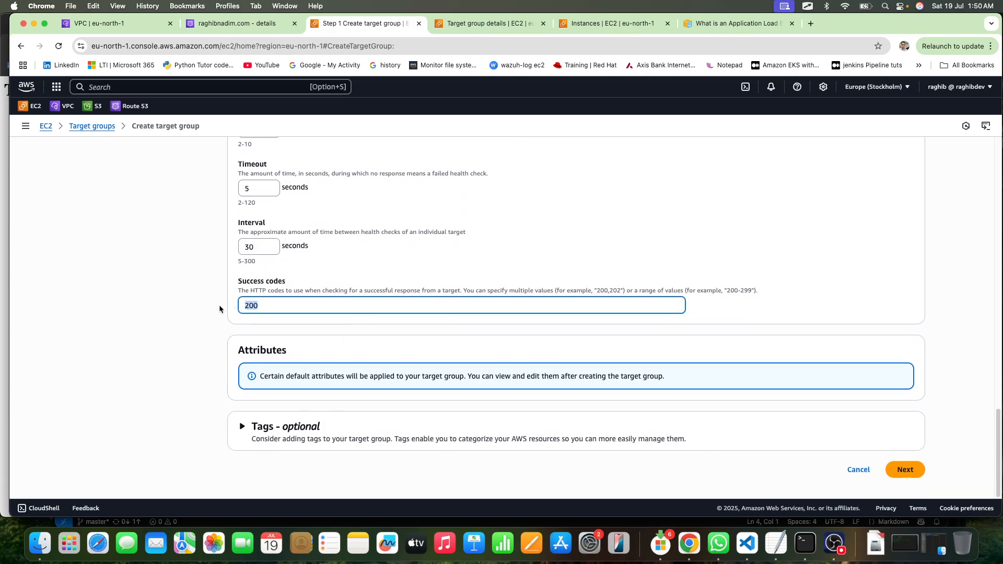
pyautogui.scroll(3, 355, 261)
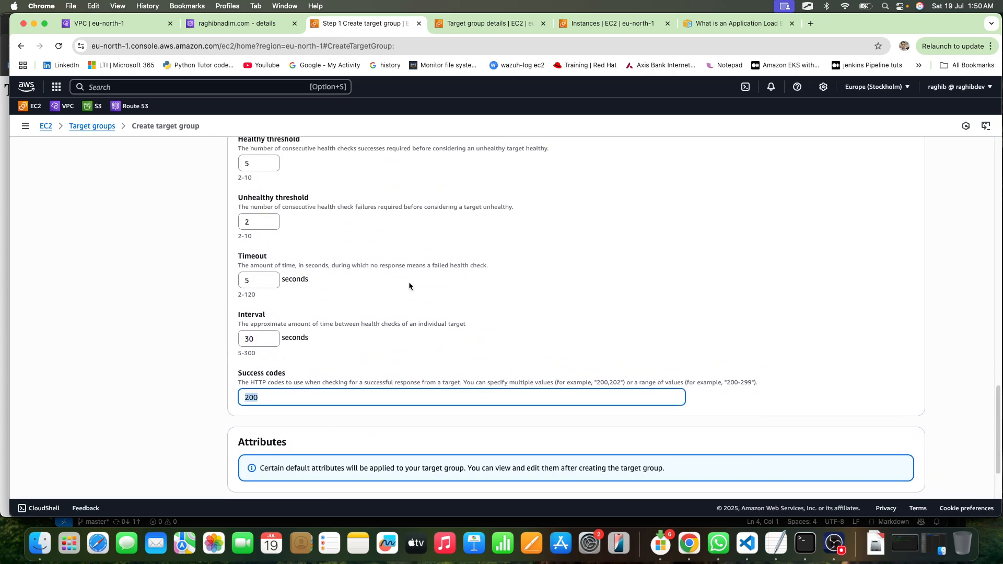
pyautogui.scroll(-3, 543, 290)
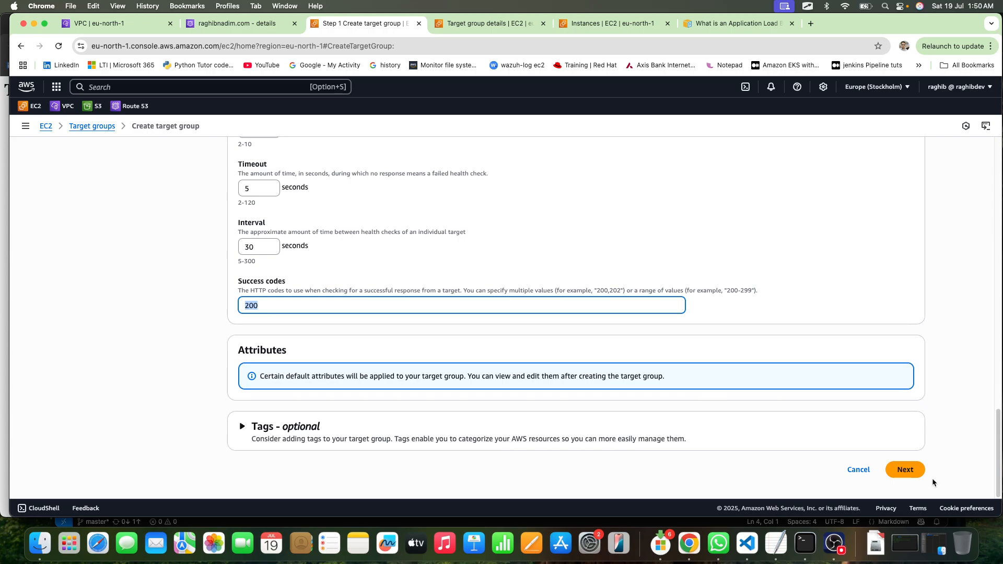
# Step: Add server-2 and server-1a as pending targets on port 80 and create the target group
pyautogui.click(906, 470)
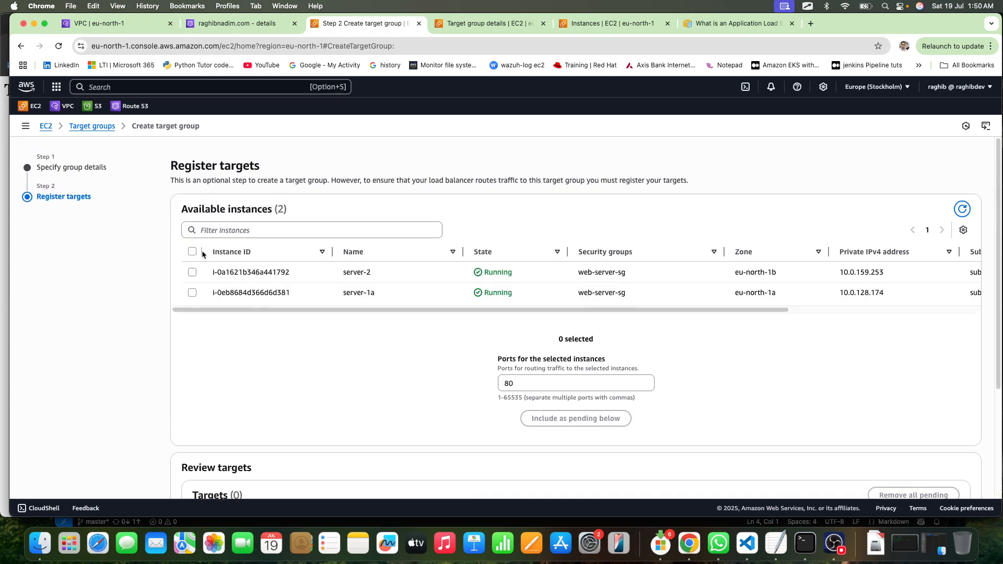
pyautogui.click(193, 251)
pyautogui.scroll(-5, 555, 272)
pyautogui.click(555, 264)
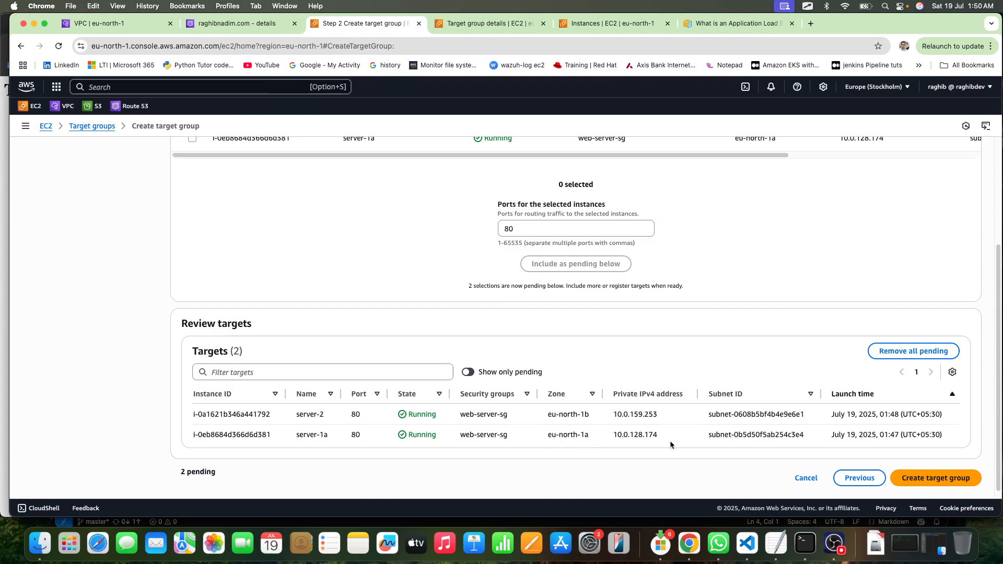
pyautogui.click(909, 476)
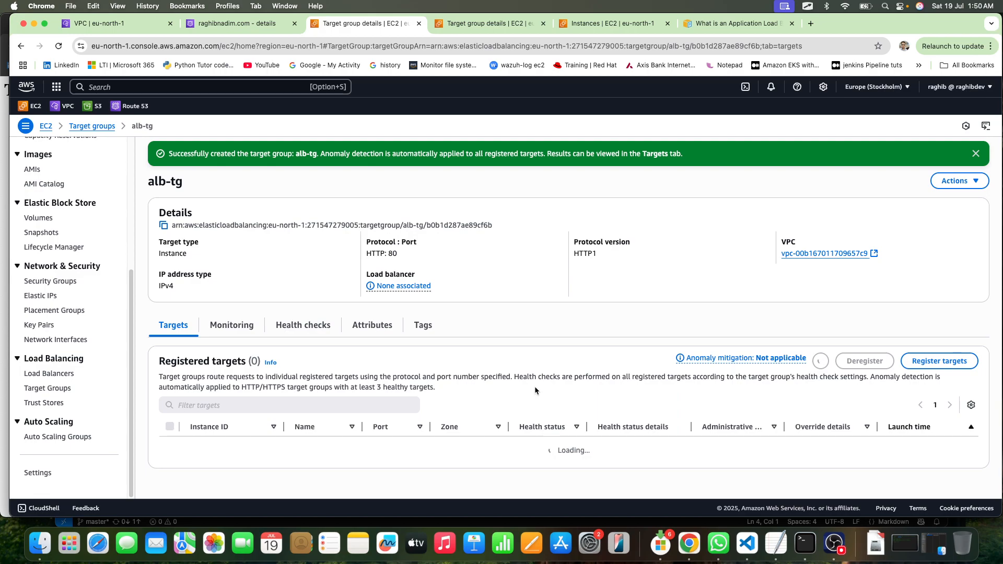
# Step: Review the registered targets of alb-tg, then check the load balancer and target group lists
pyautogui.scroll(-3, 565, 389)
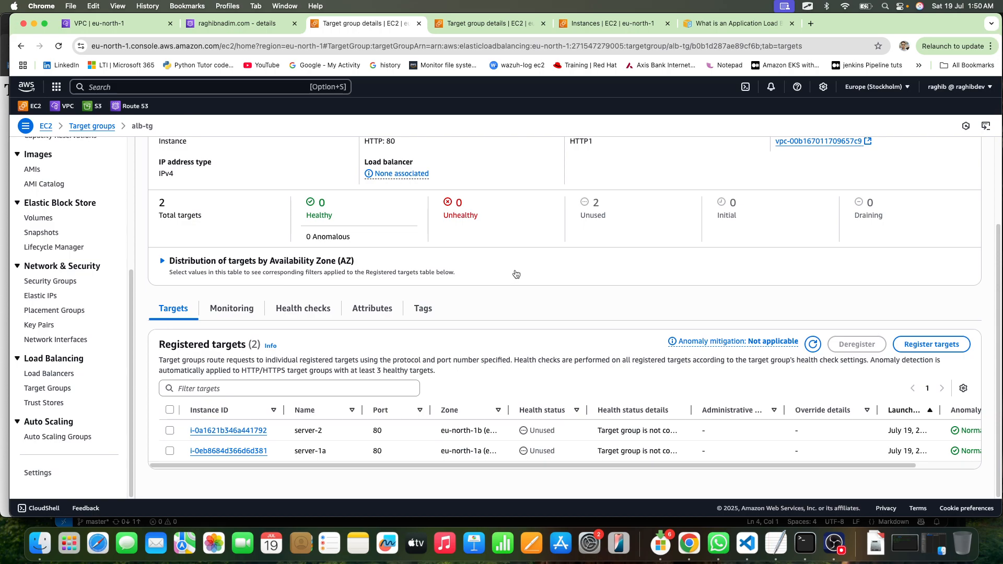
pyautogui.click(50, 374)
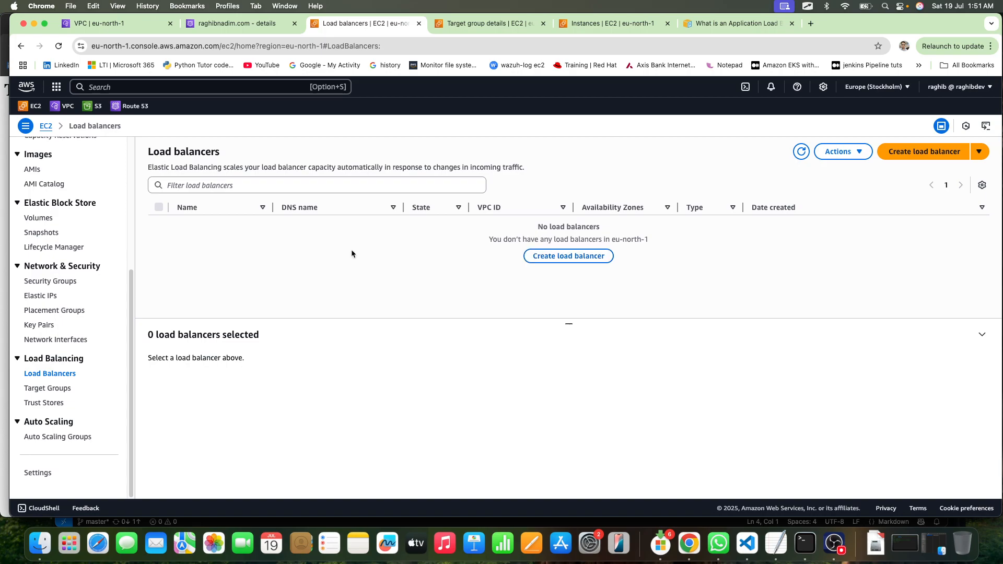
pyautogui.click(47, 388)
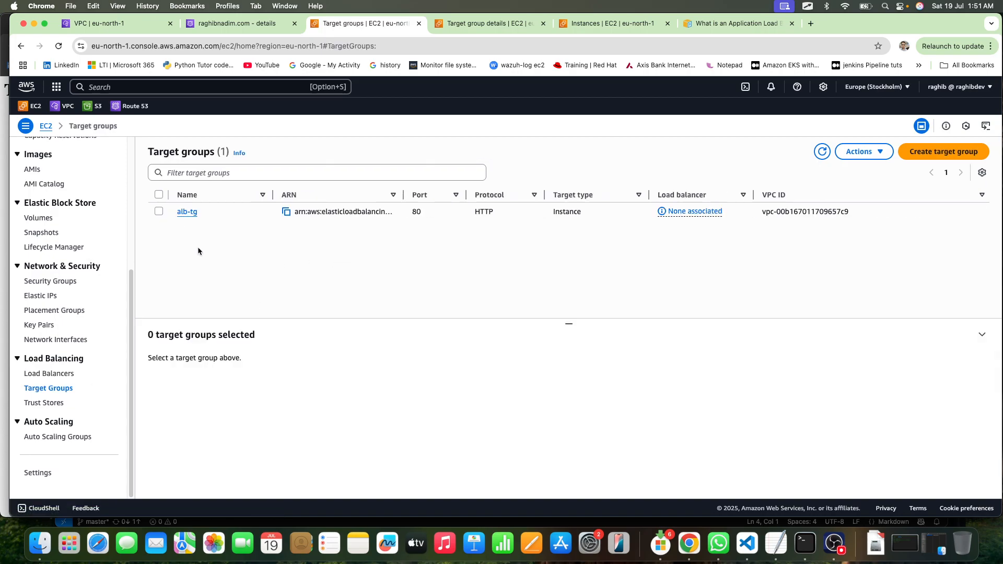
# Step: Start creating a load balancer, compare the available types and choose Application Load Balancer
pyautogui.click(59, 373)
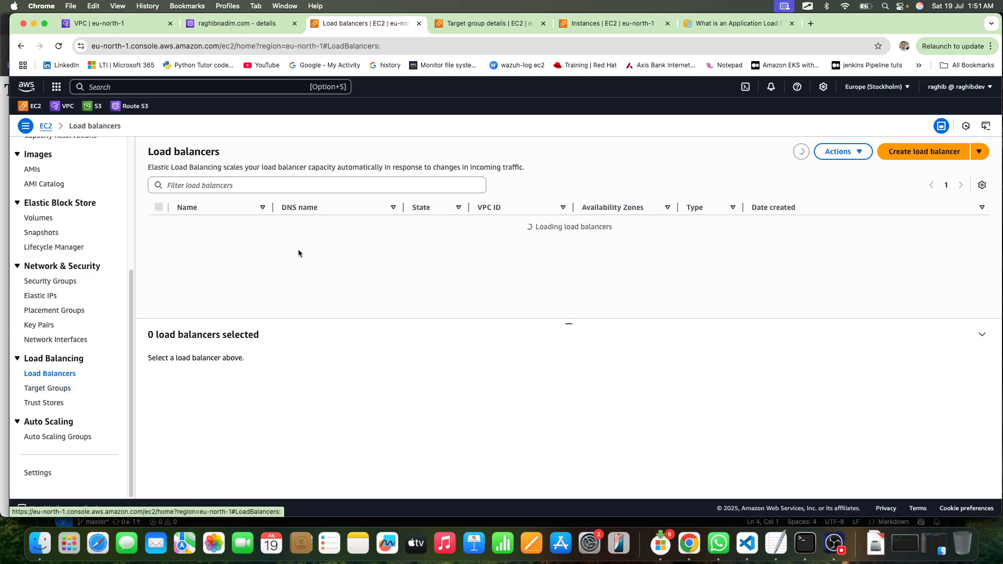
pyautogui.click(535, 256)
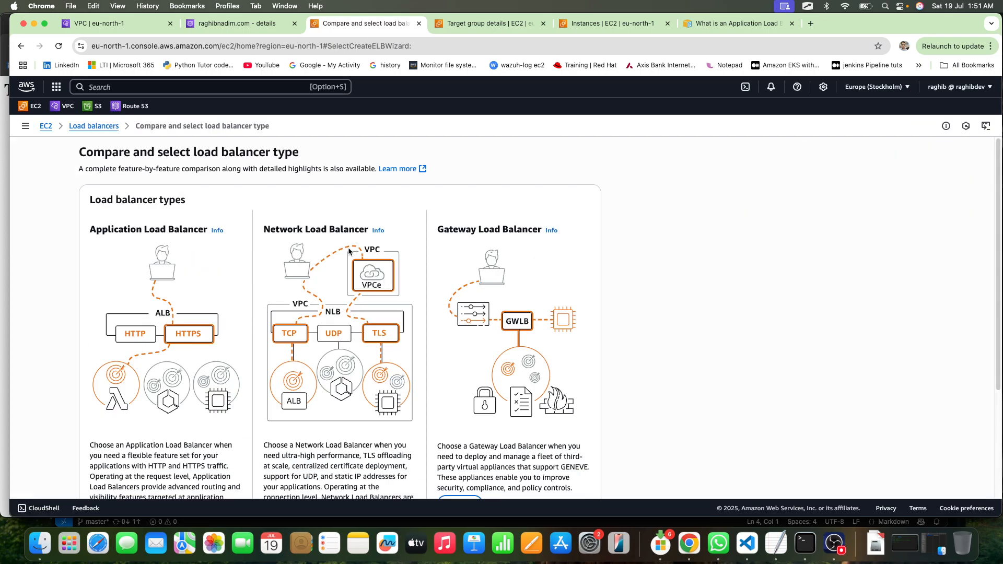
pyautogui.scroll(-5, 373, 287)
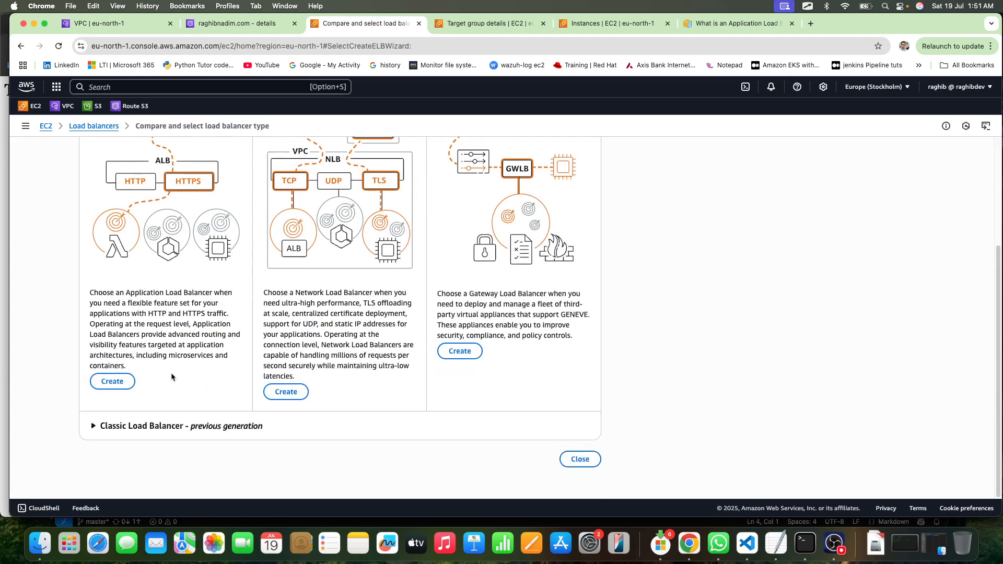
pyautogui.scroll(5, 157, 349)
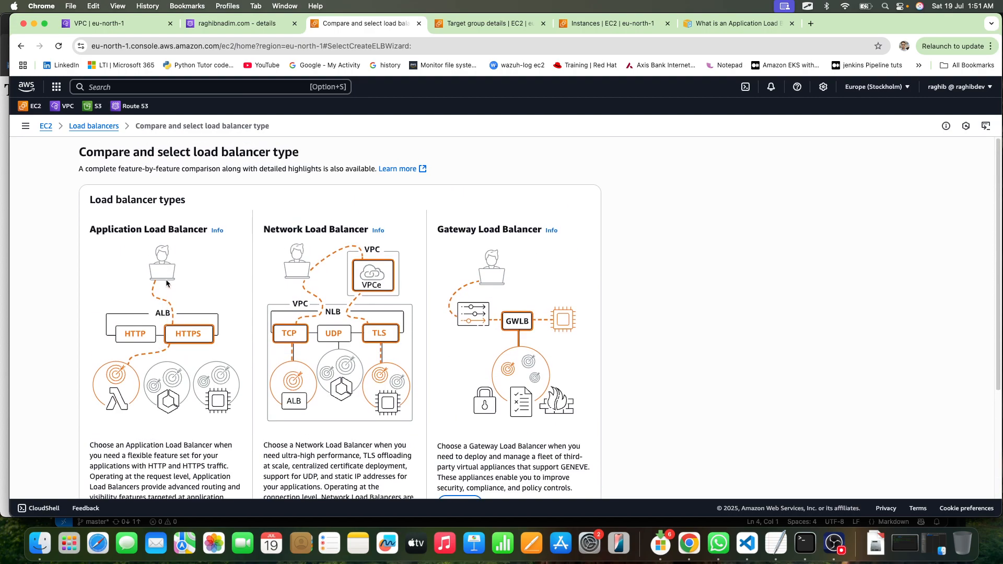
pyautogui.scroll(-3, 158, 334)
pyautogui.scroll(-1, 157, 334)
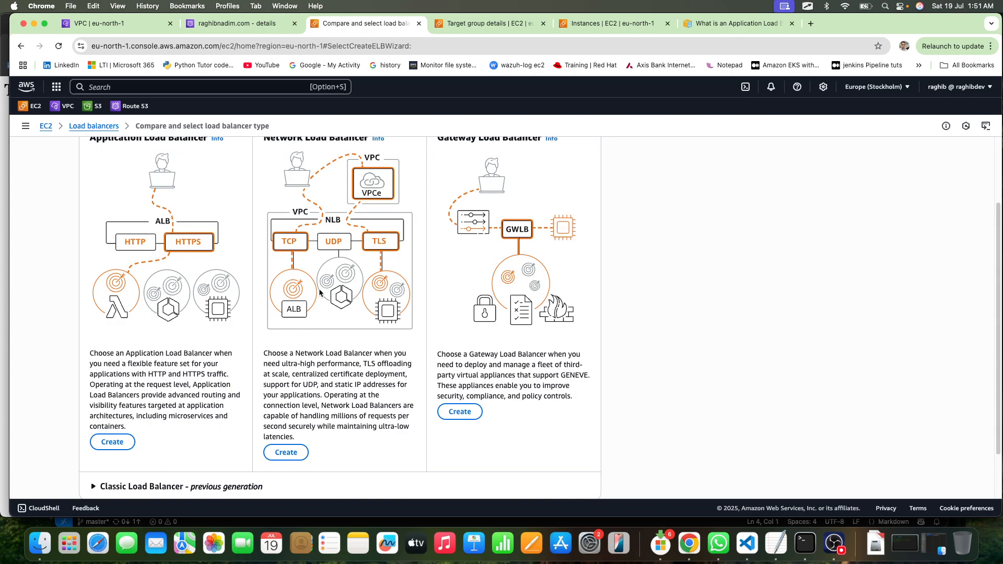
pyautogui.scroll(-3, 349, 324)
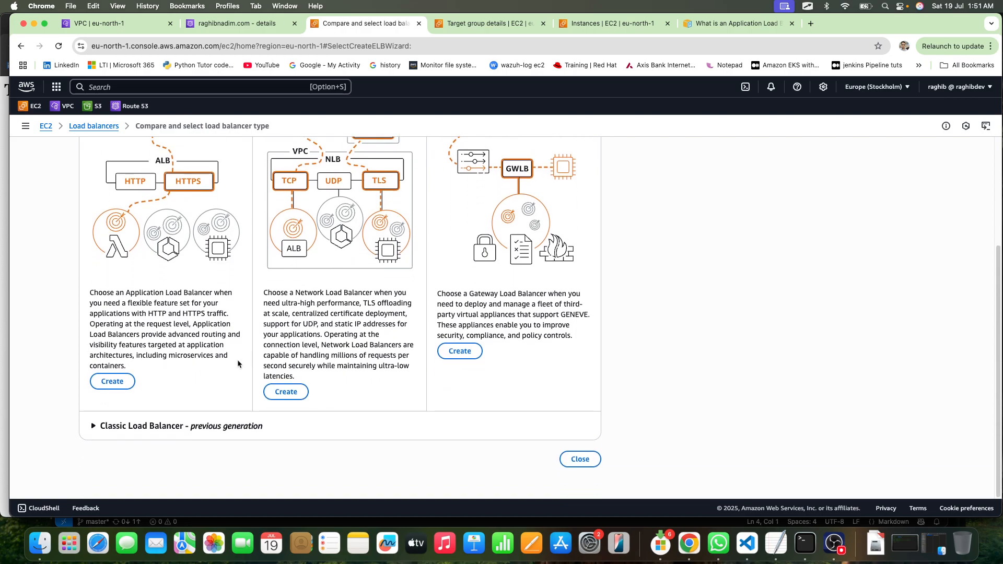
pyautogui.click(111, 382)
# Step: Name the load balancer alb-demo and set its IP address type to IPv4 after trying Dualstack
pyautogui.click(272, 329)
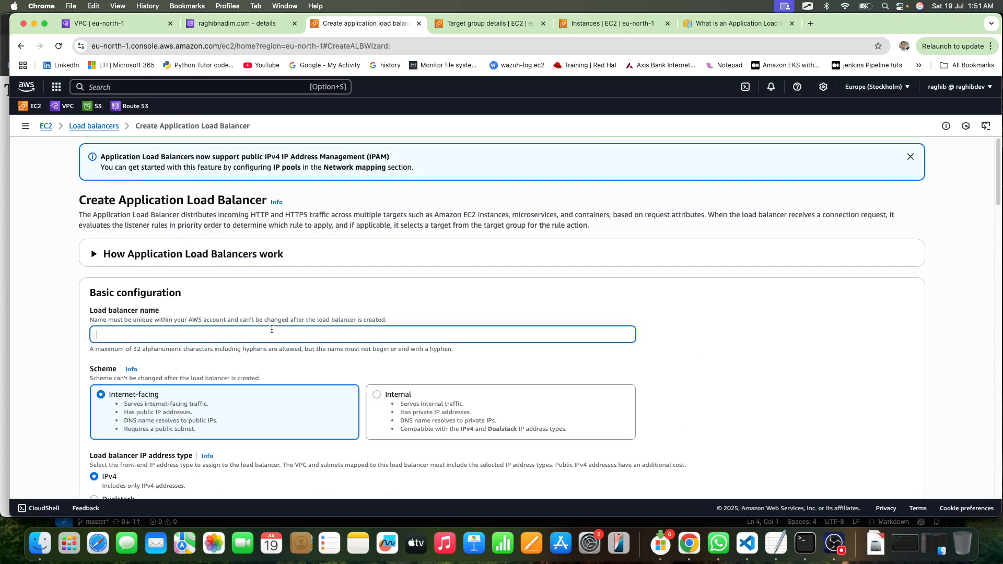
pyautogui.write('alb-demo')
pyautogui.scroll(-10, 520, 350)
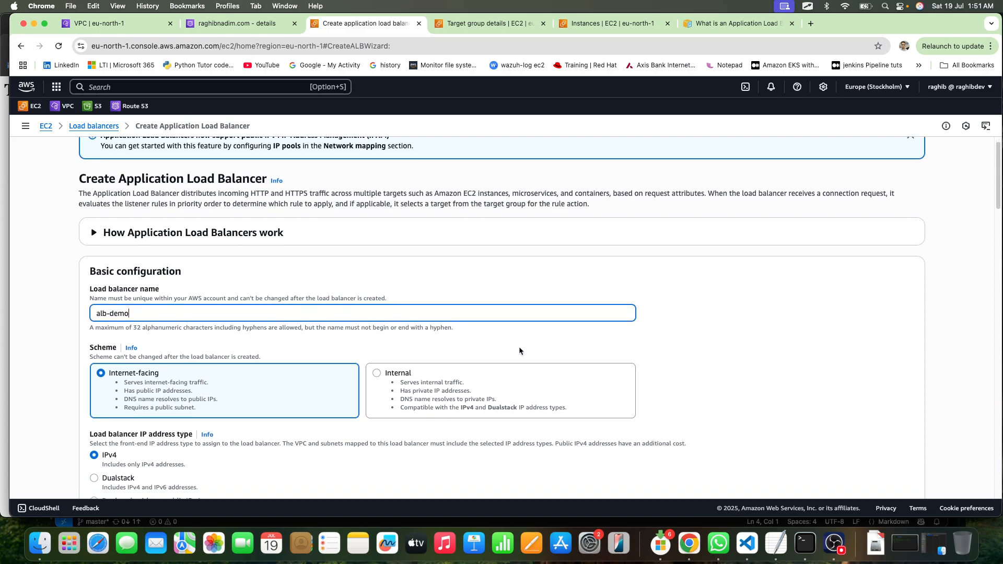
pyautogui.scroll(5, 306, 319)
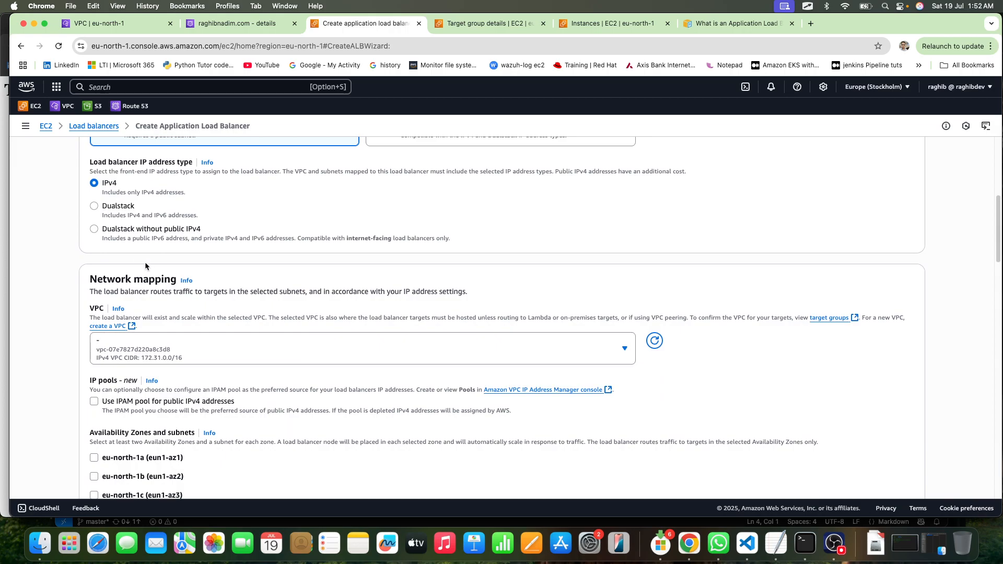
pyautogui.scroll(1, 152, 248)
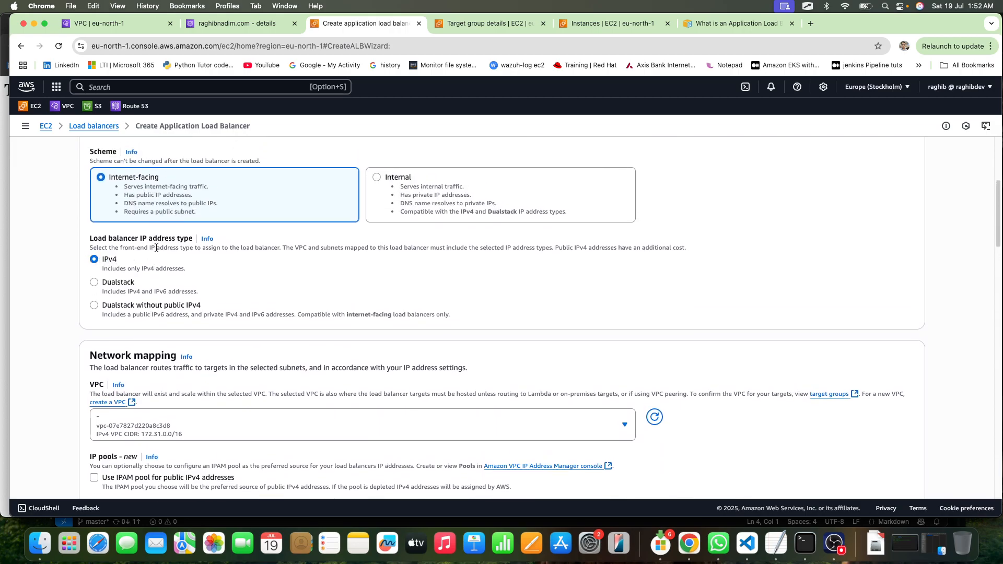
pyautogui.moveTo(103, 260); pyautogui.dragTo(193, 297)
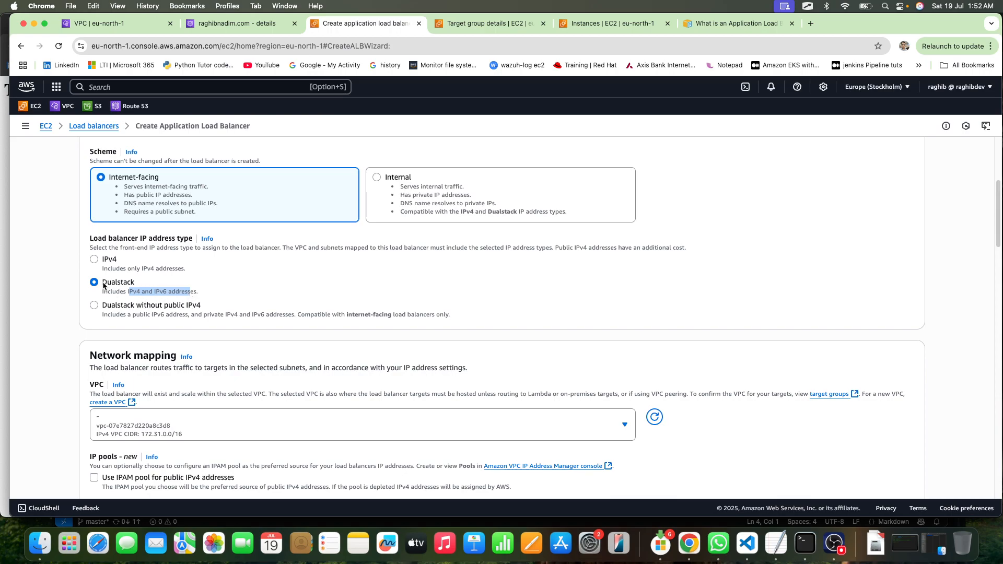
pyautogui.click(102, 261)
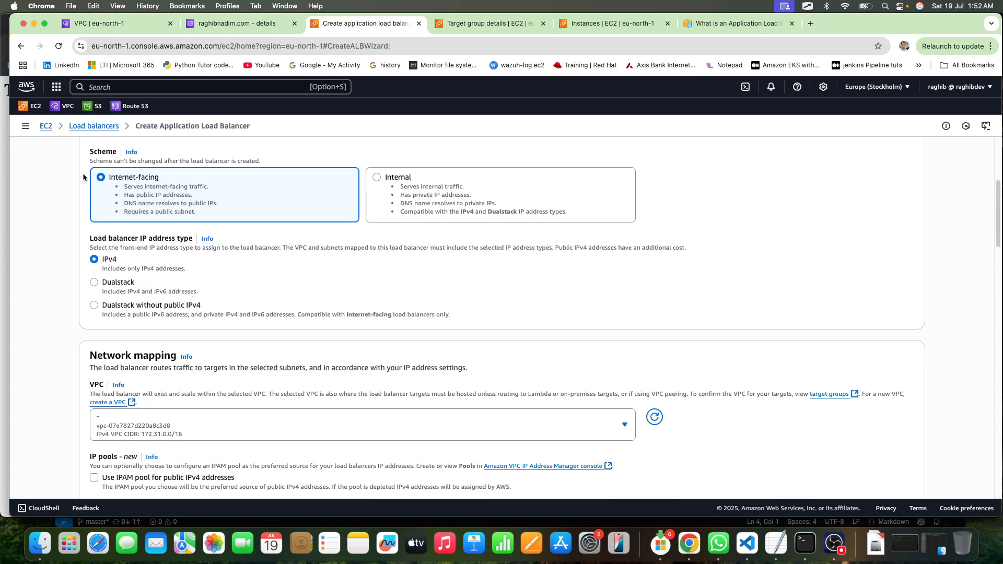
# Step: Review the IPv4 and IPv6 CIDR blocks of alb-demo-vpc and look at the options for adding an IPv6 CIDR without adding one
pyautogui.click(105, 26)
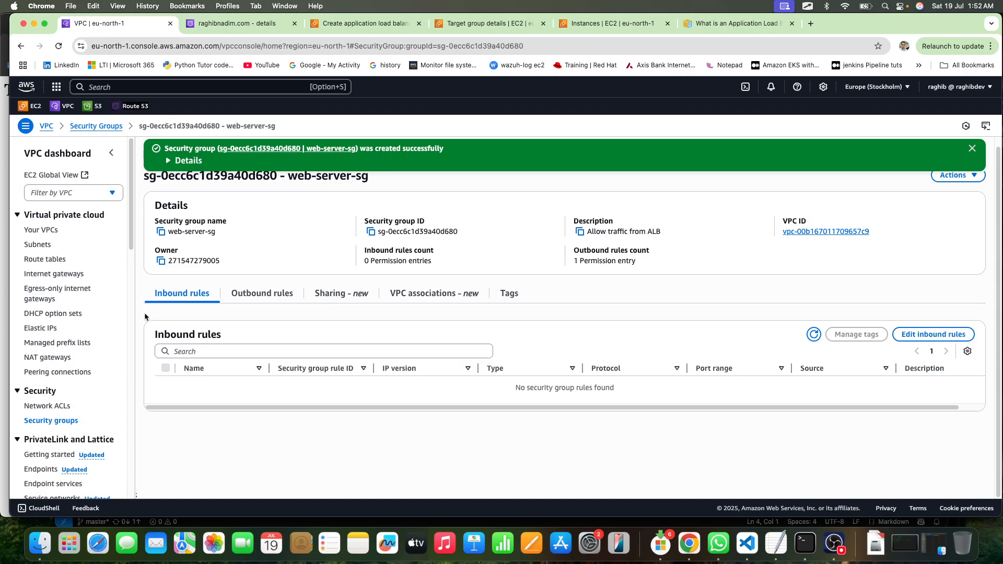
pyautogui.click(37, 230)
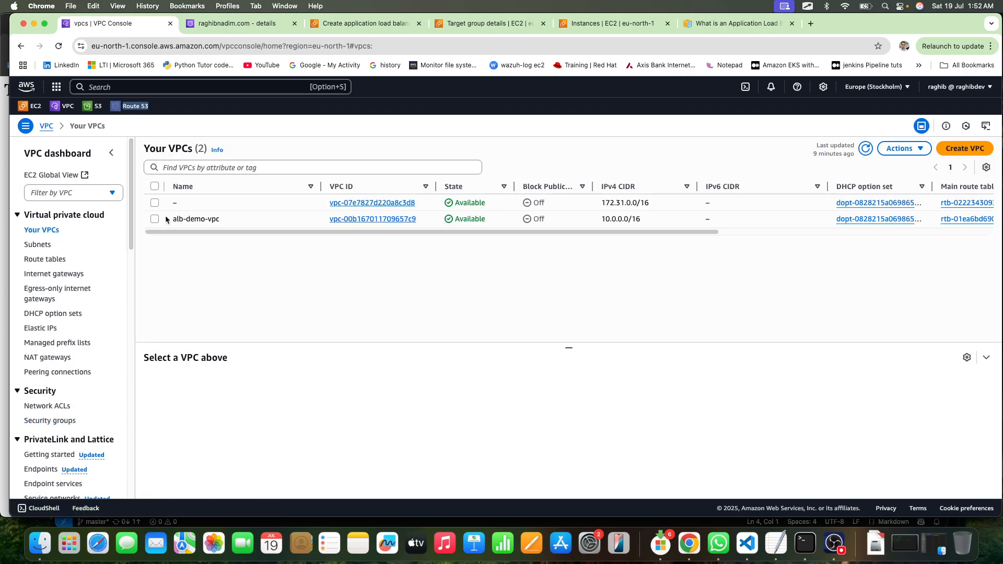
pyautogui.click(154, 219)
pyautogui.click(902, 148)
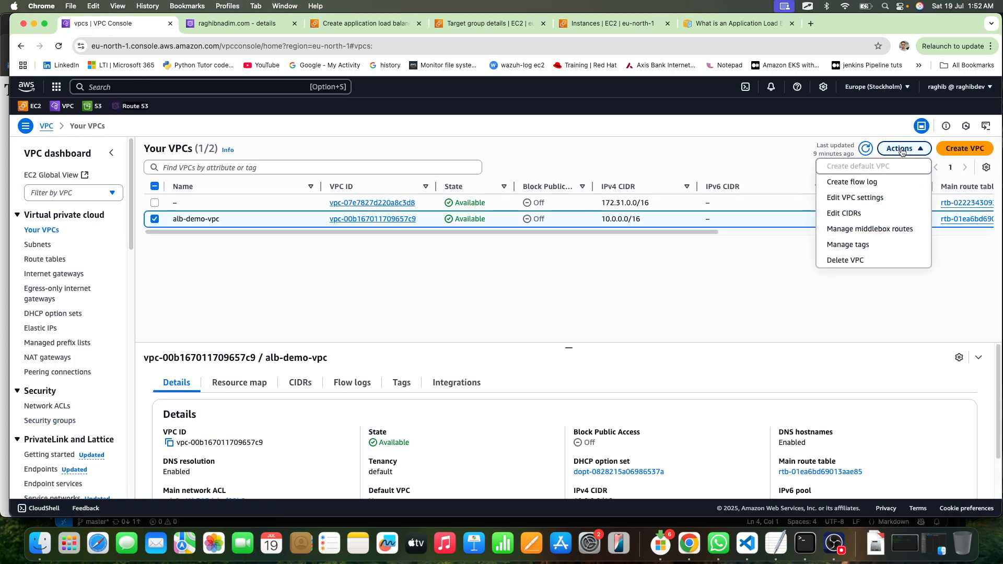
pyautogui.click(860, 213)
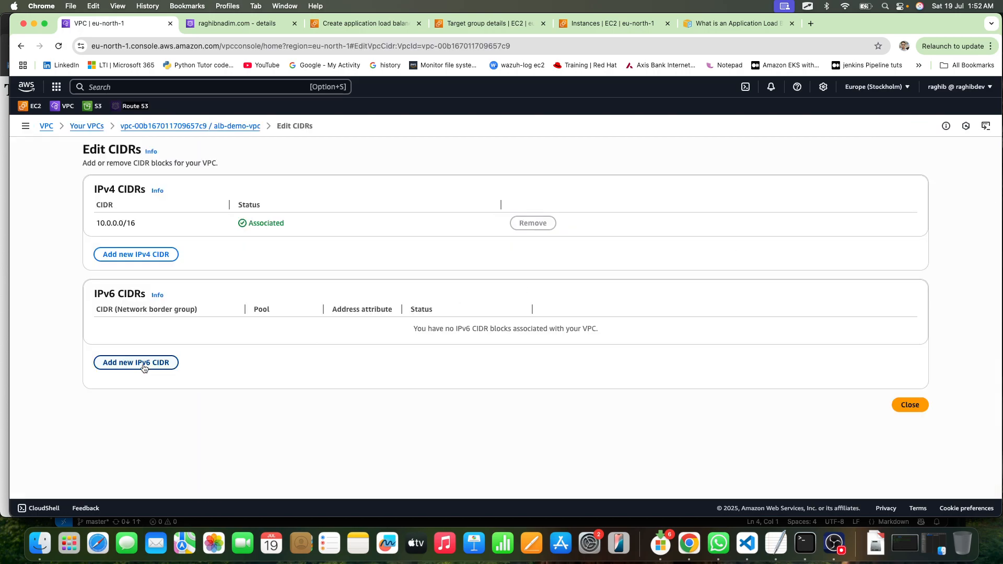
pyautogui.moveTo(132, 206); pyautogui.dragTo(374, 220)
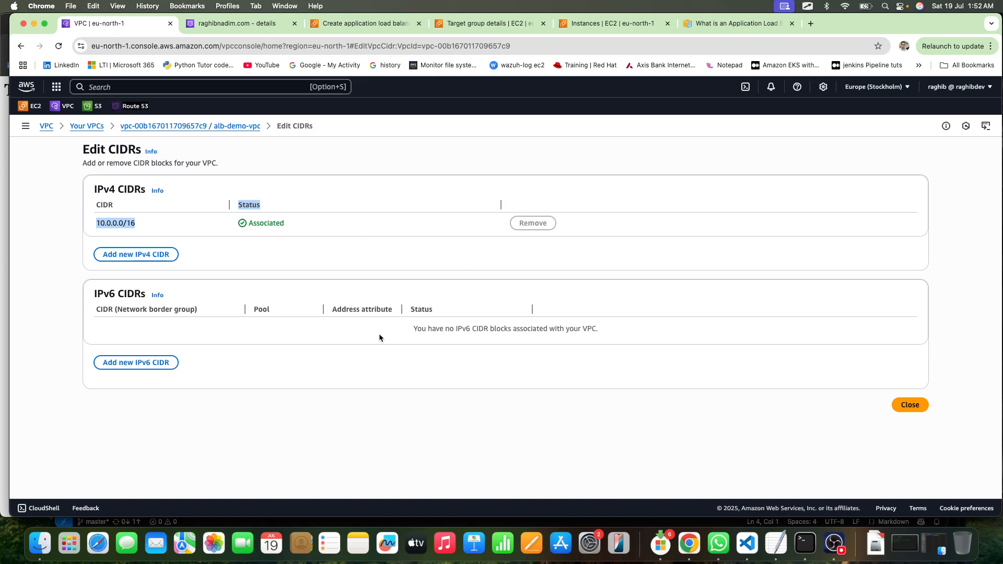
pyautogui.click(124, 367)
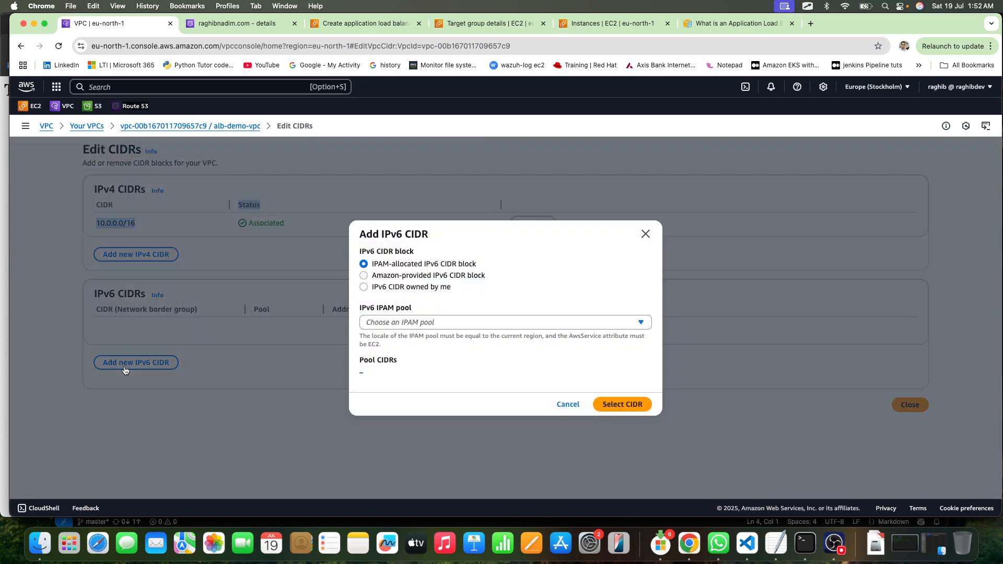
pyautogui.click(567, 405)
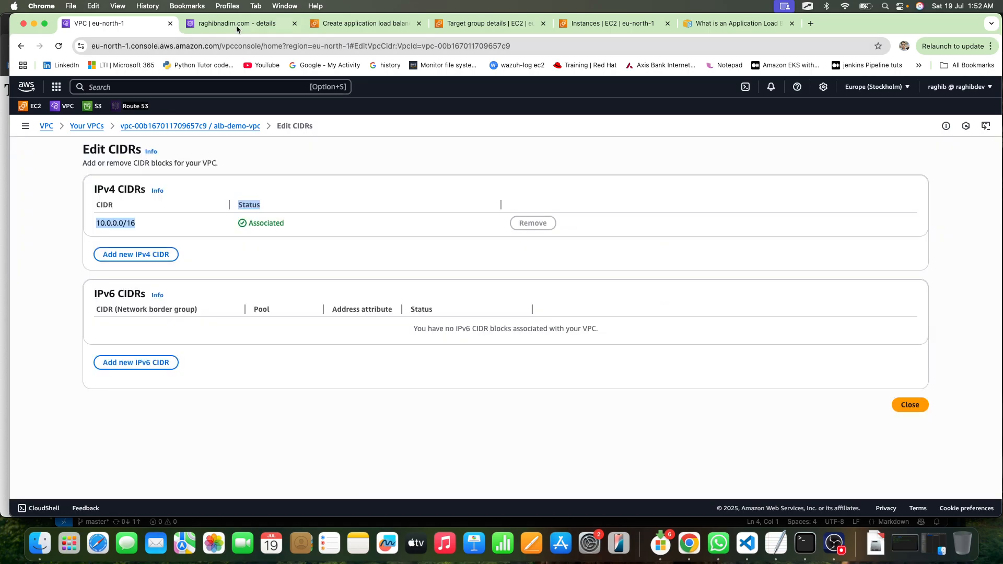
# Step: In the load balancer form's network mapping, set the VPC to alb-demo-vpc
pyautogui.click(402, 24)
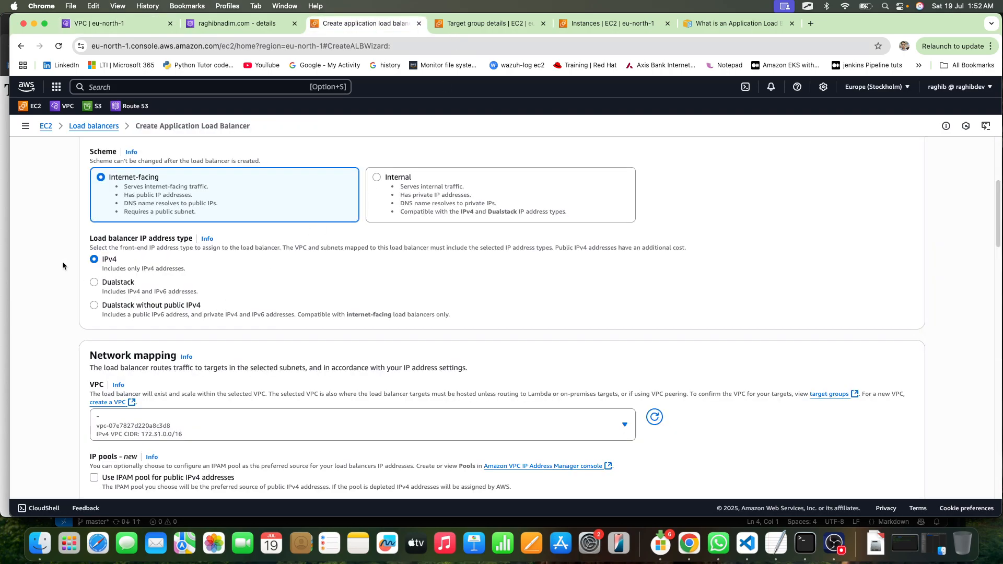
pyautogui.scroll(-2, 210, 285)
pyautogui.click(228, 357)
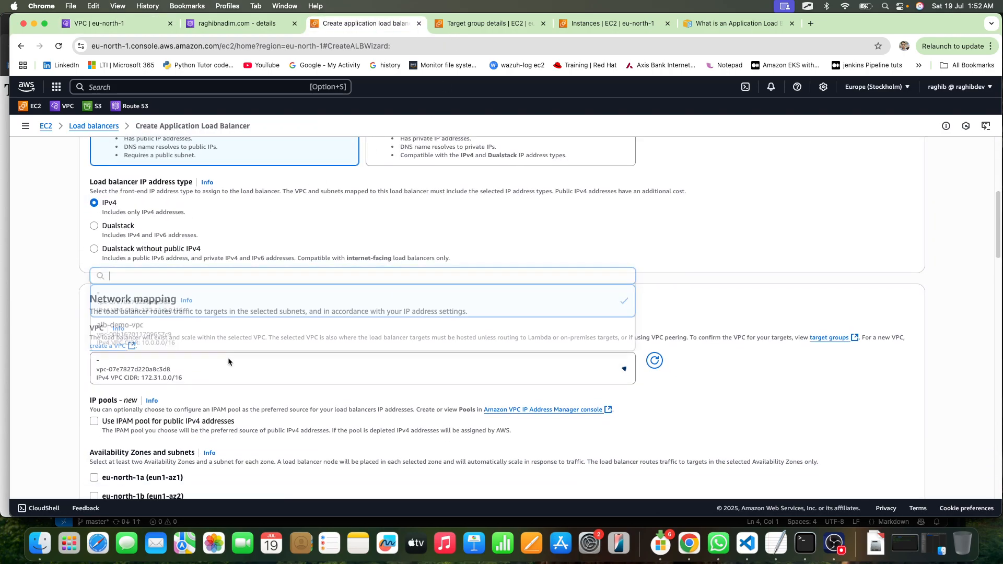
pyautogui.click(246, 330)
pyautogui.scroll(-3, 255, 317)
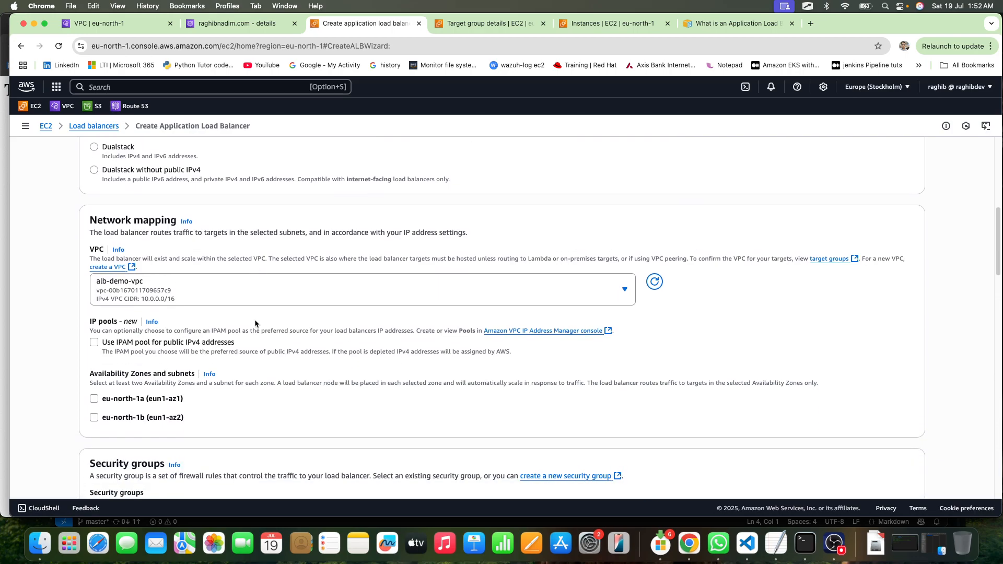
# Step: Enable zones eu-north-1a and eu-north-1b with the subnets alb-demo-subnet-public1-eu-north-1a and alb-demo-subnet-public2-eu-north-1b
pyautogui.scroll(-3, 126, 335)
pyautogui.click(94, 317)
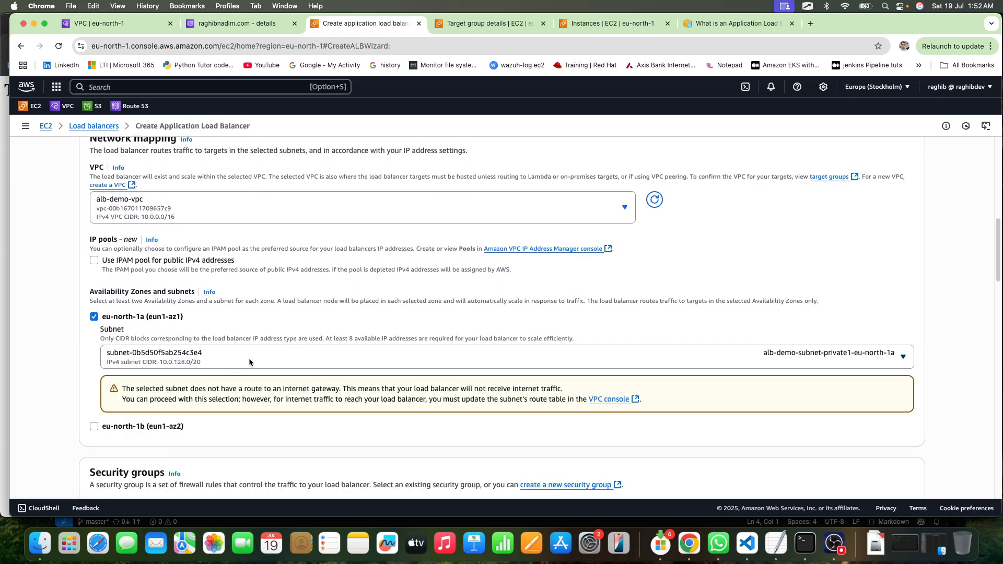
pyautogui.click(823, 356)
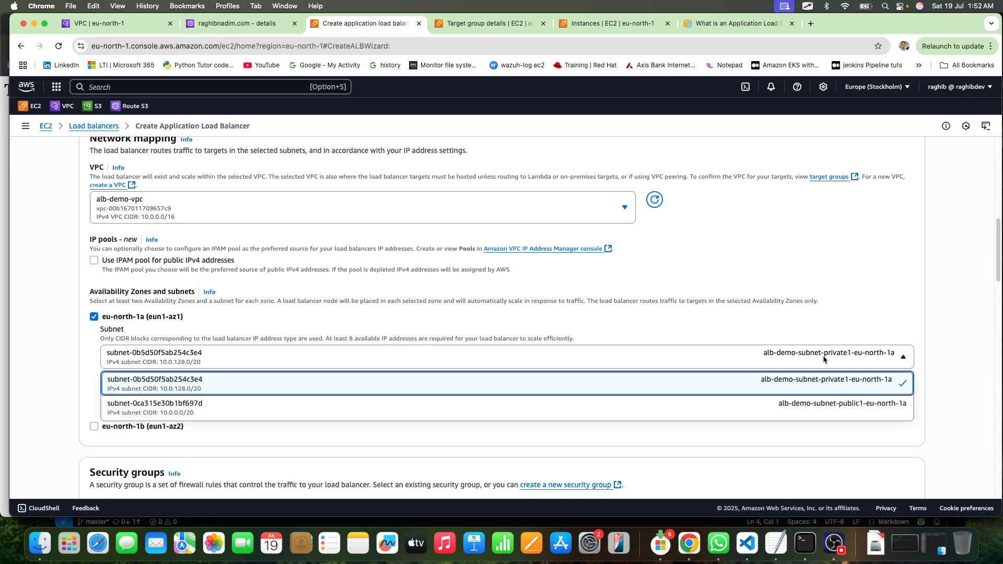
pyautogui.click(805, 403)
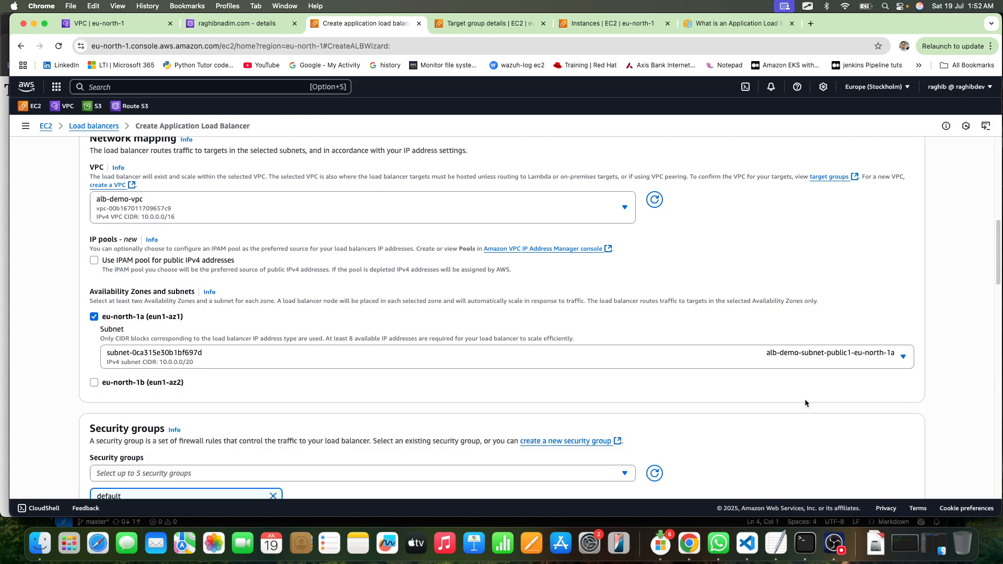
pyautogui.click(94, 382)
pyautogui.click(882, 424)
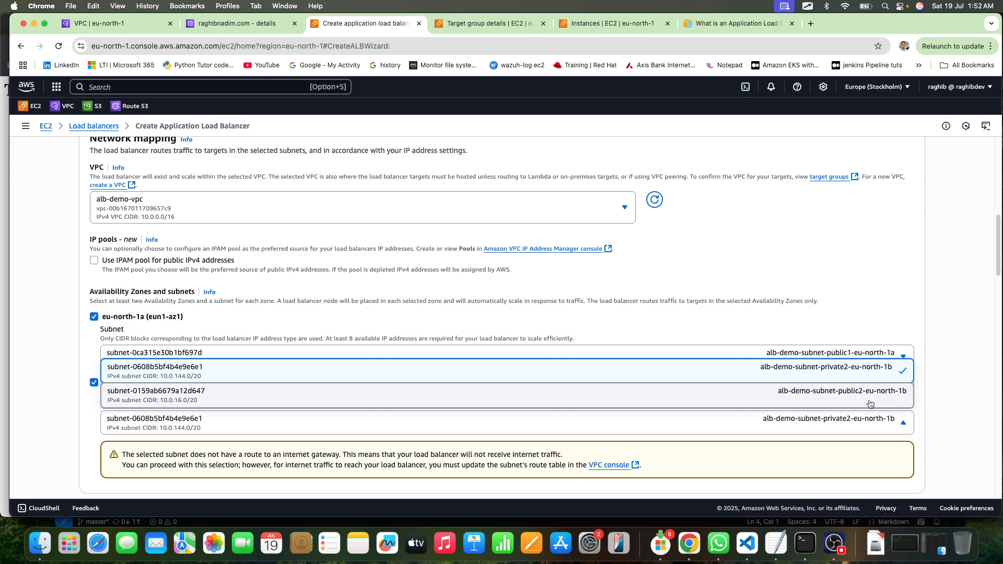
pyautogui.click(868, 401)
pyautogui.scroll(-1, 715, 370)
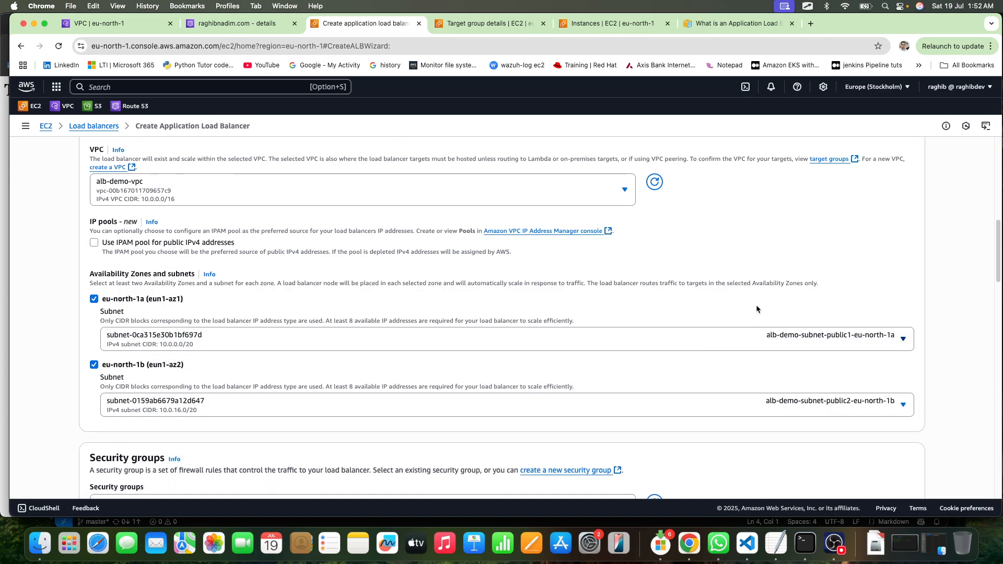
# Step: Replace the load balancer's default security group with alb-sg
pyautogui.scroll(-5, 693, 308)
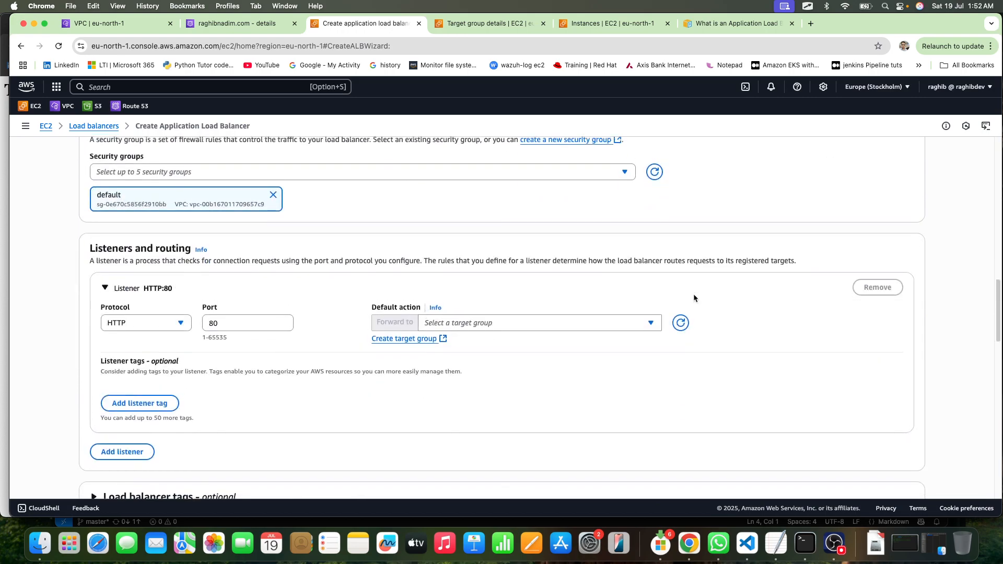
pyautogui.scroll(2, 693, 294)
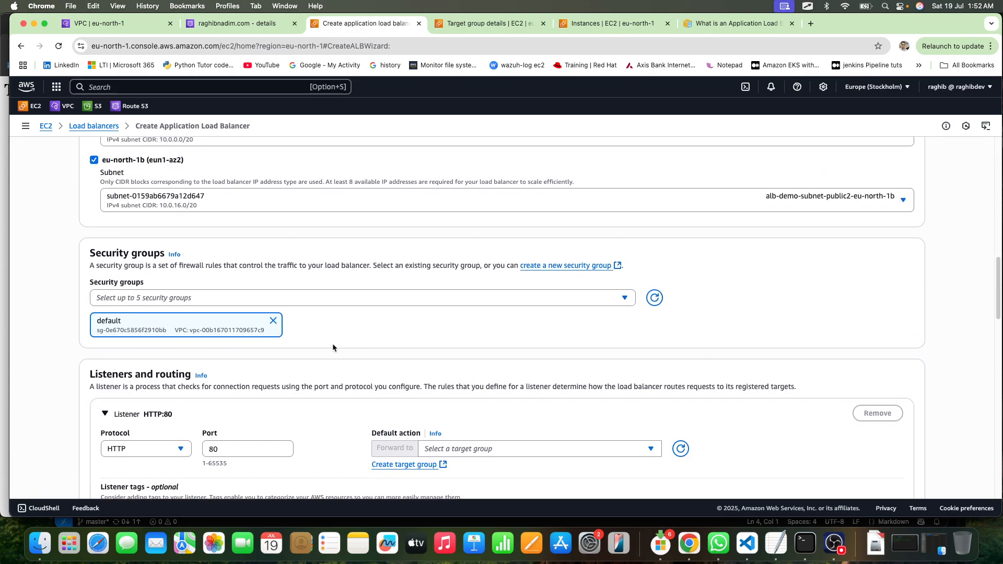
pyautogui.click(272, 321)
pyautogui.click(274, 298)
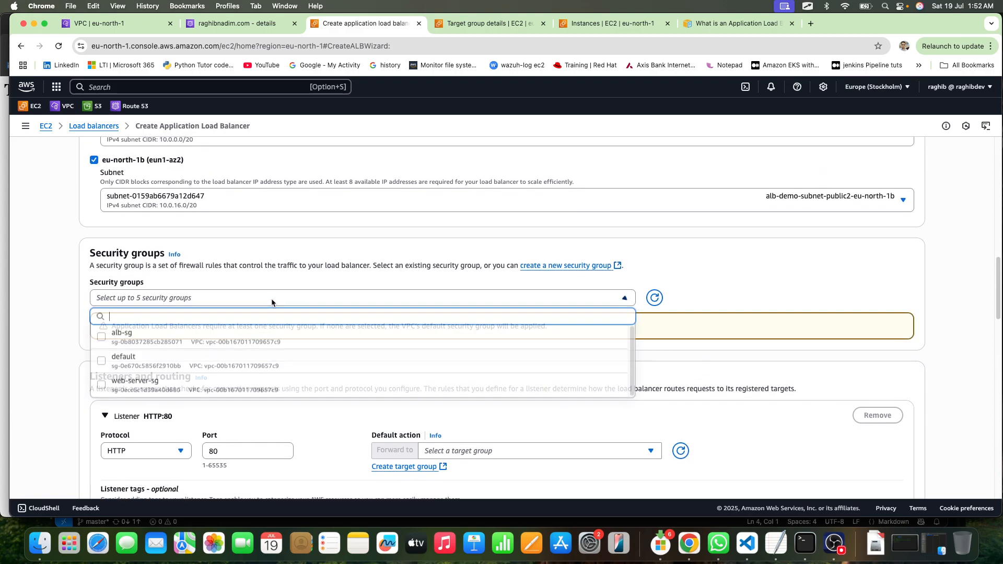
pyautogui.click(256, 337)
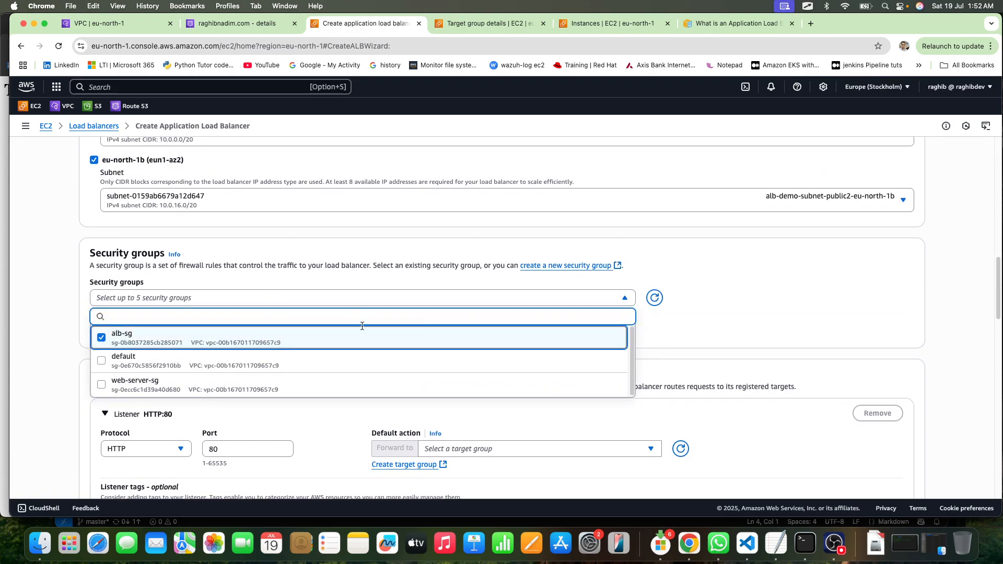
pyautogui.click(722, 322)
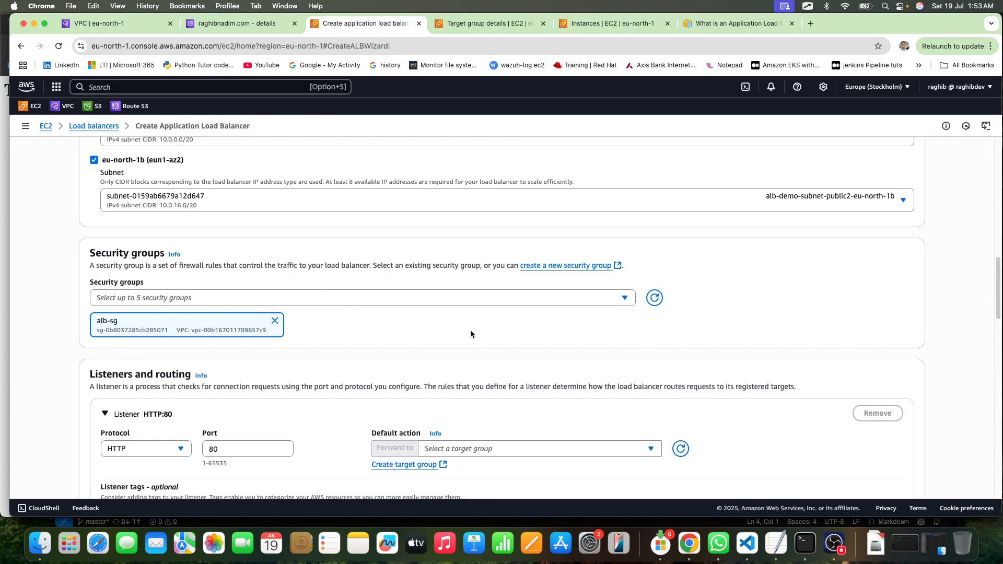
# Step: Set the default action of the HTTP:80 listener to forward to the alb-tg target group
pyautogui.scroll(-3, 497, 329)
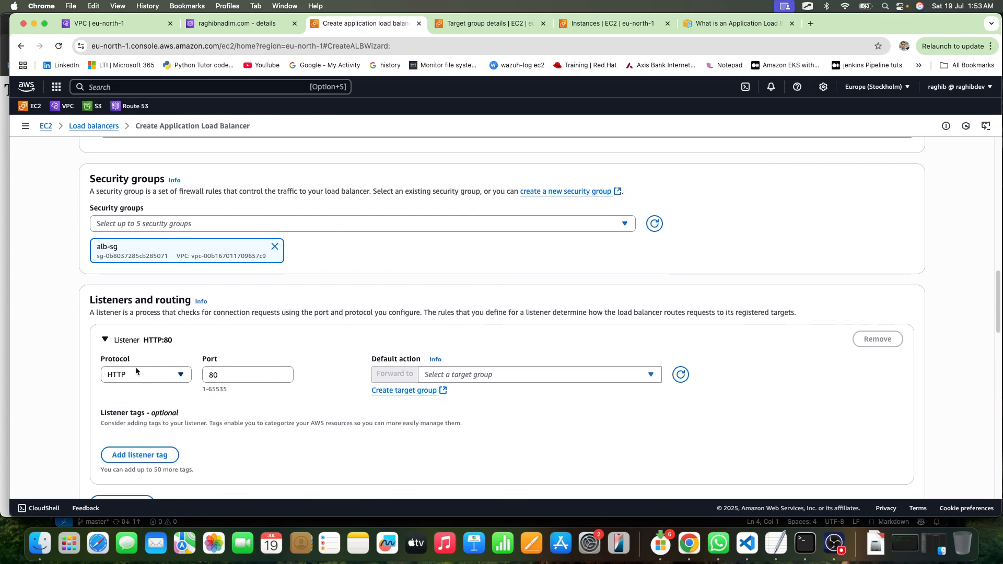
pyautogui.moveTo(89, 300); pyautogui.dragTo(175, 301)
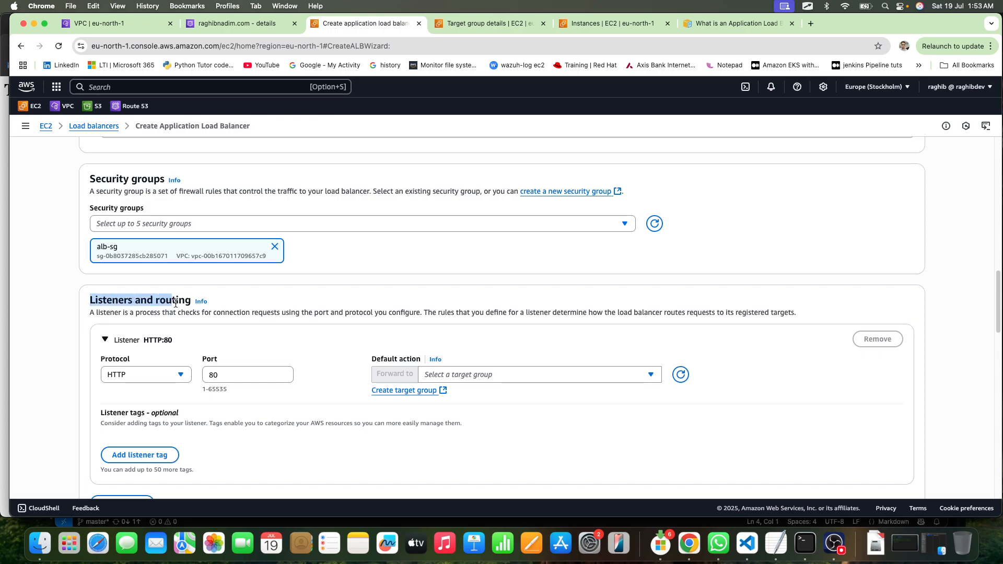
pyautogui.scroll(-6, 268, 316)
pyautogui.scroll(3, 174, 308)
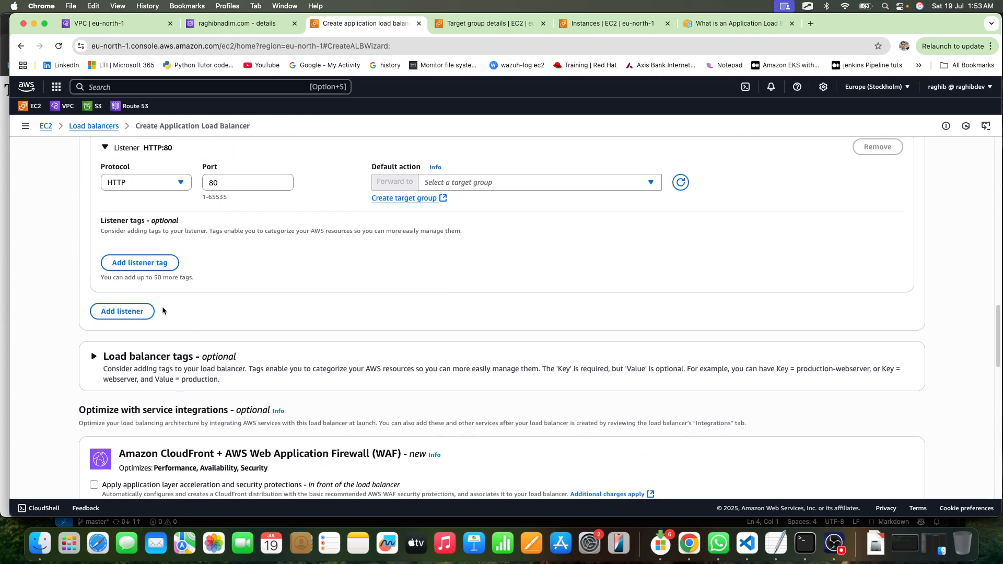
pyautogui.scroll(2, 293, 351)
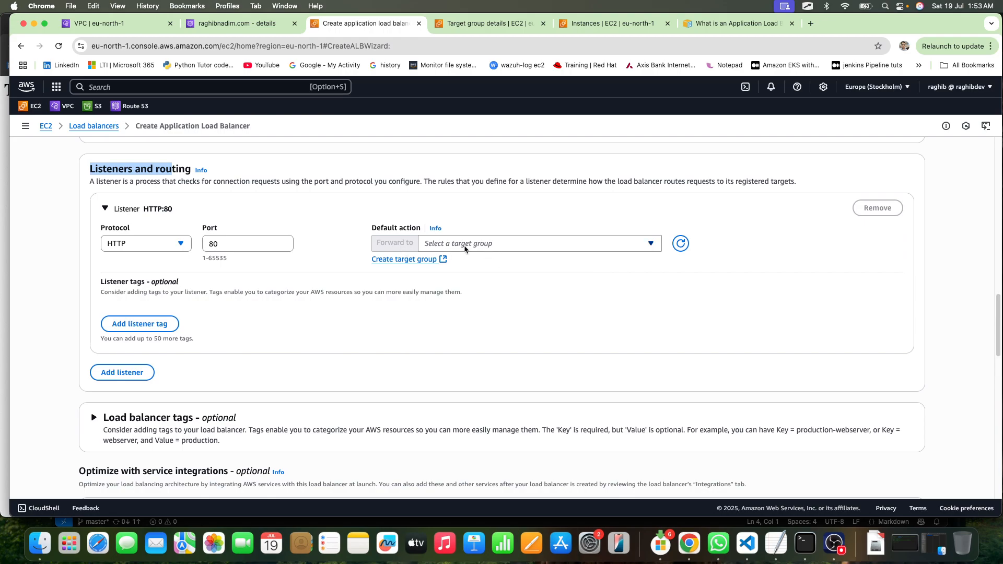
pyautogui.click(483, 245)
pyautogui.click(483, 246)
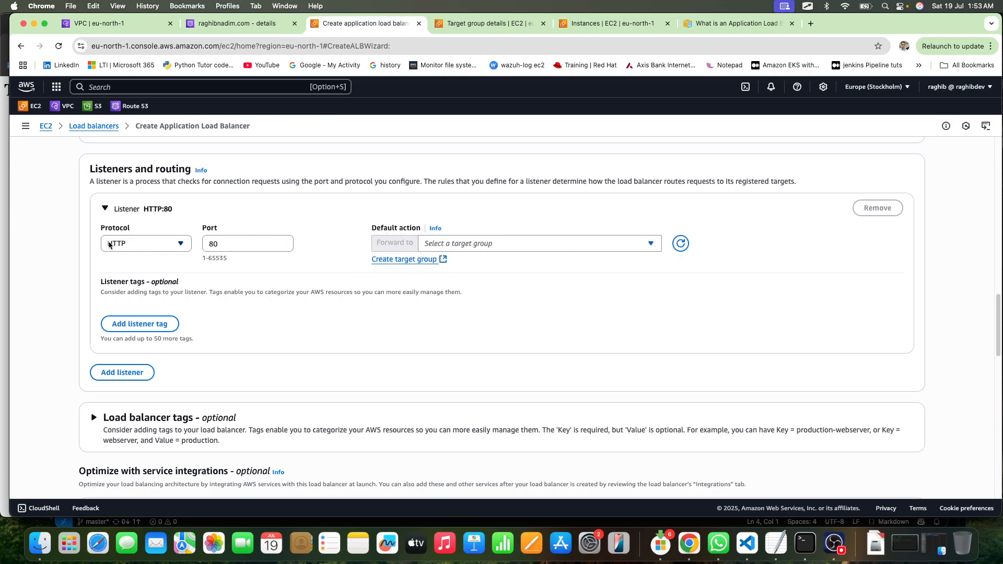
pyautogui.click(459, 244)
pyautogui.click(463, 283)
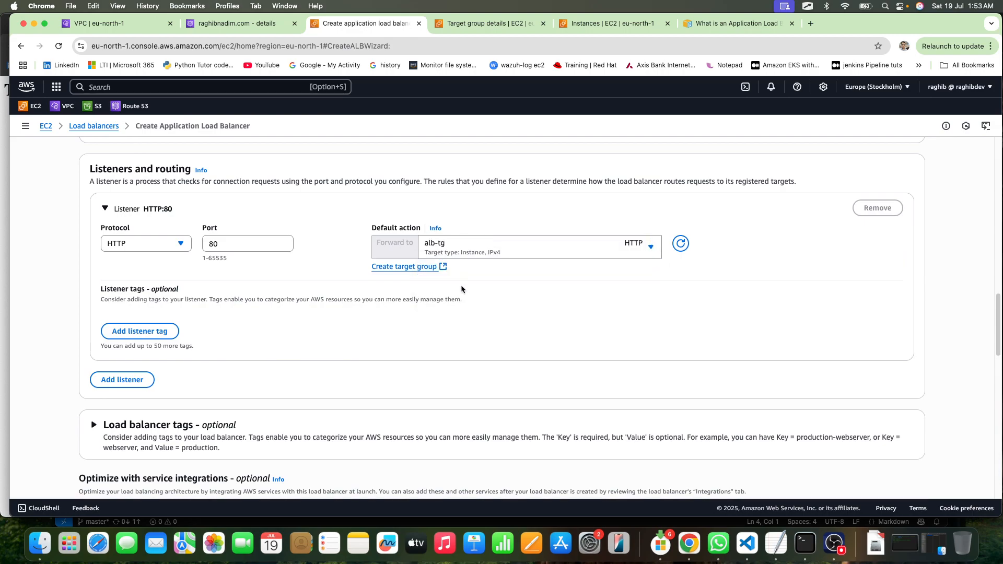
# Step: Skip the optional service integrations, review the summary and create the alb-demo load balancer
pyautogui.scroll(-5, 144, 237)
pyautogui.scroll(-15, 143, 237)
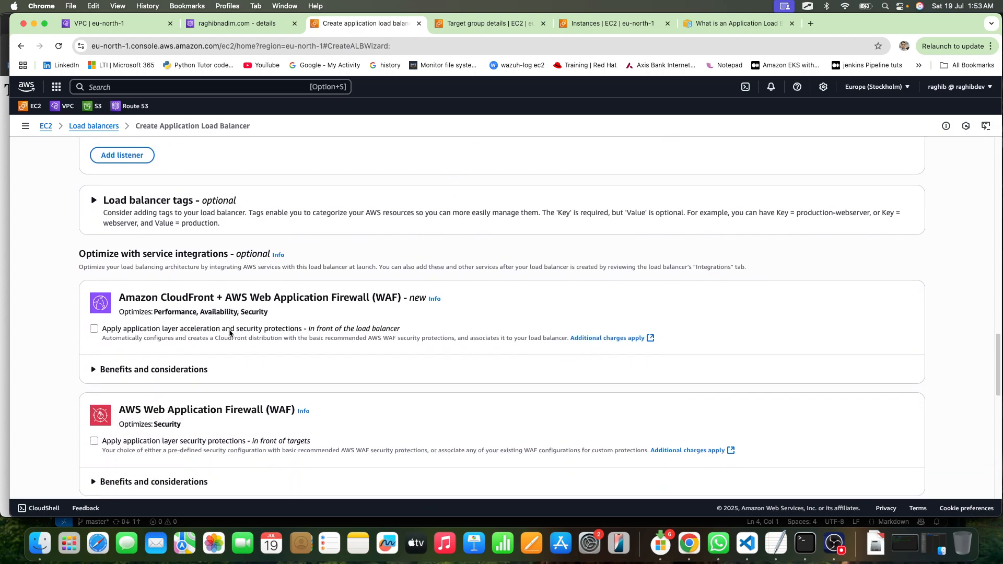
pyautogui.scroll(-4, 453, 317)
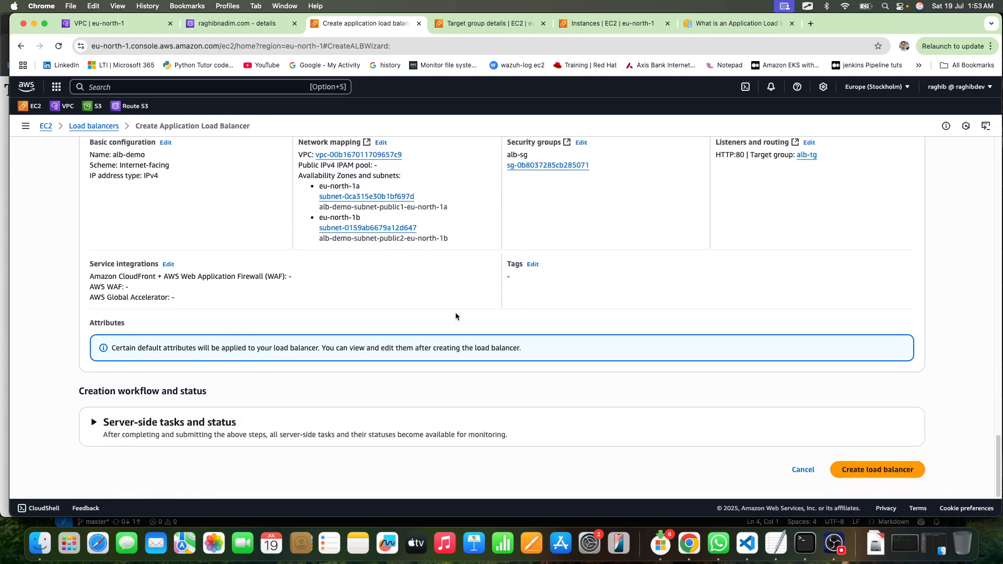
pyautogui.click(862, 469)
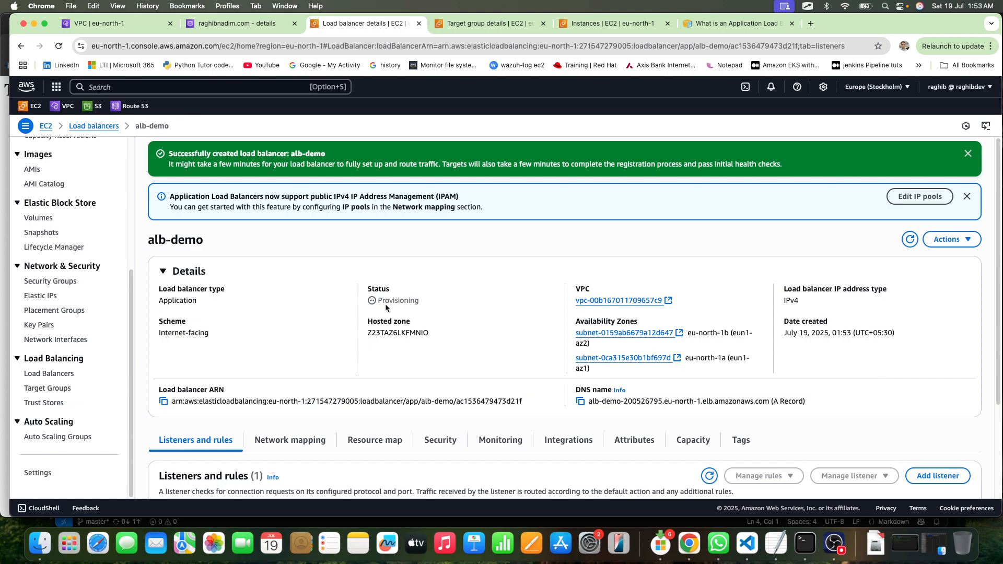
# Step: Check the provisioning status of alb-demo and the health status of the targets registered in alb-tg
pyautogui.moveTo(375, 302); pyautogui.dragTo(421, 303)
pyautogui.click(478, 25)
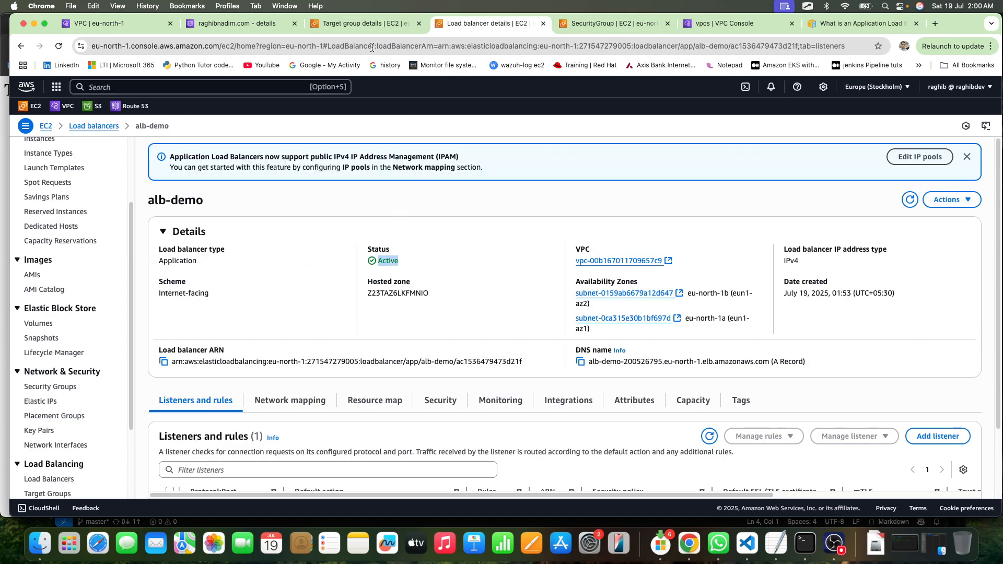
pyautogui.click(361, 21)
pyautogui.scroll(-3, 449, 286)
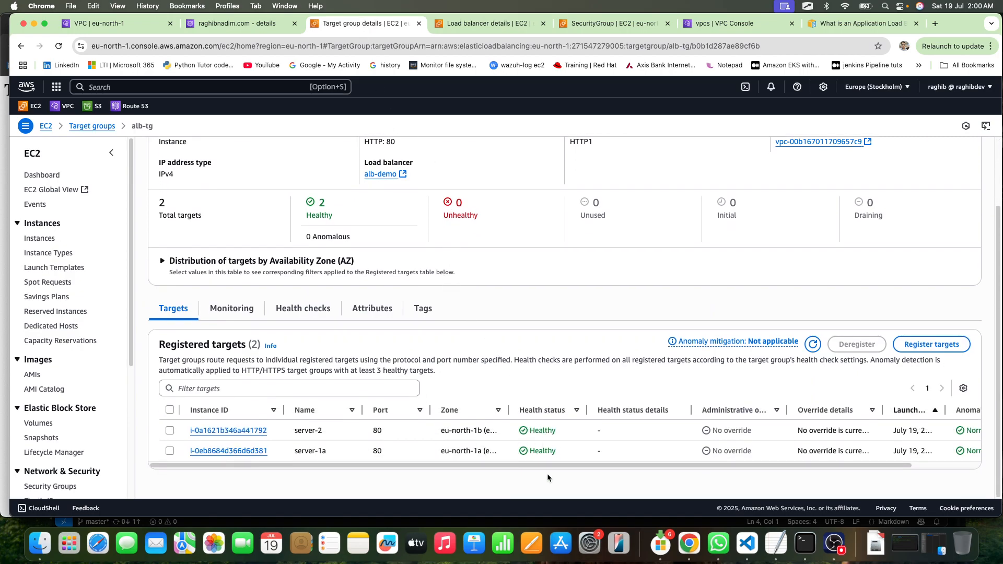
# Step: Copy the DNS name of the alb-demo load balancer and open a new browser tab
pyautogui.click(485, 23)
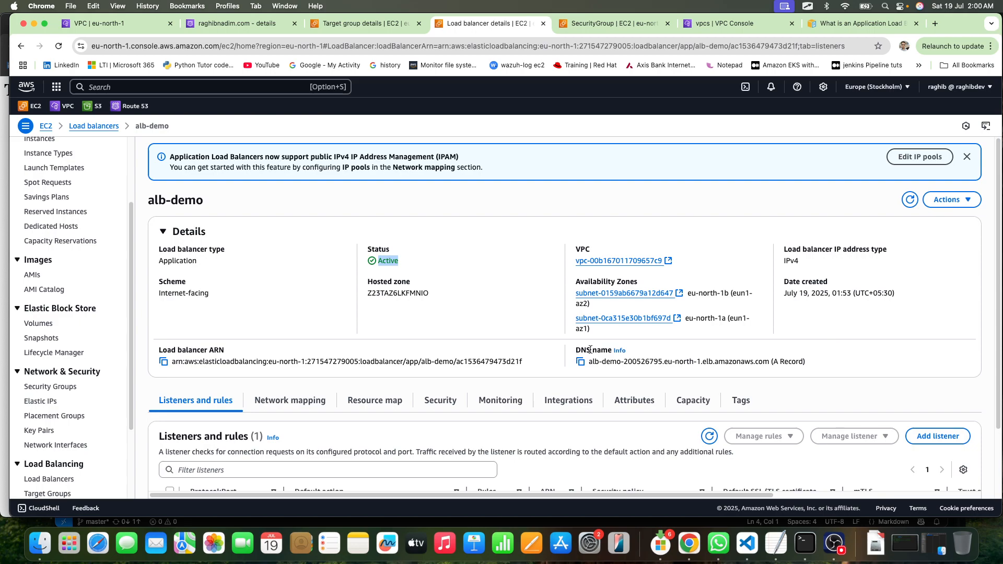
pyautogui.click(580, 361)
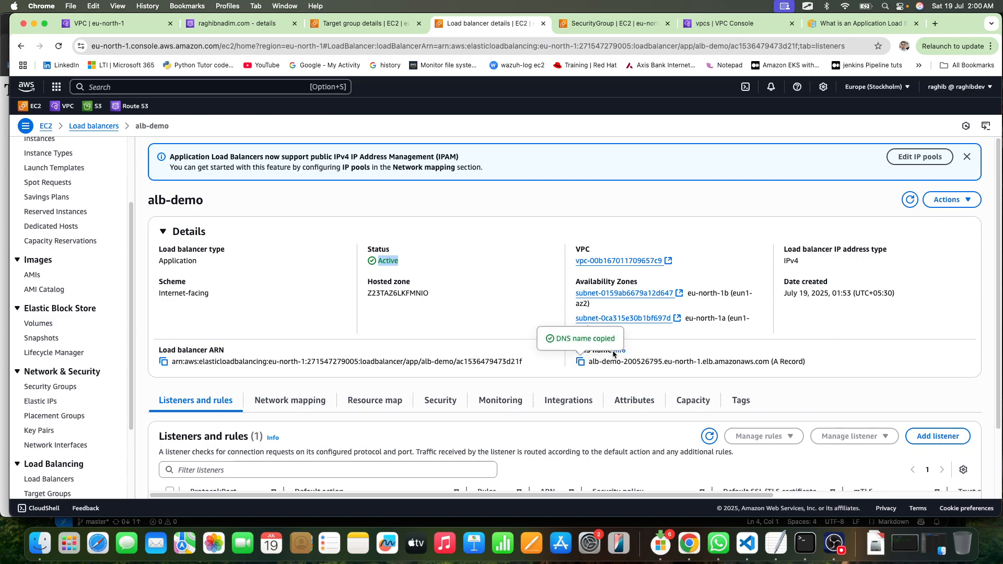
pyautogui.click(935, 23)
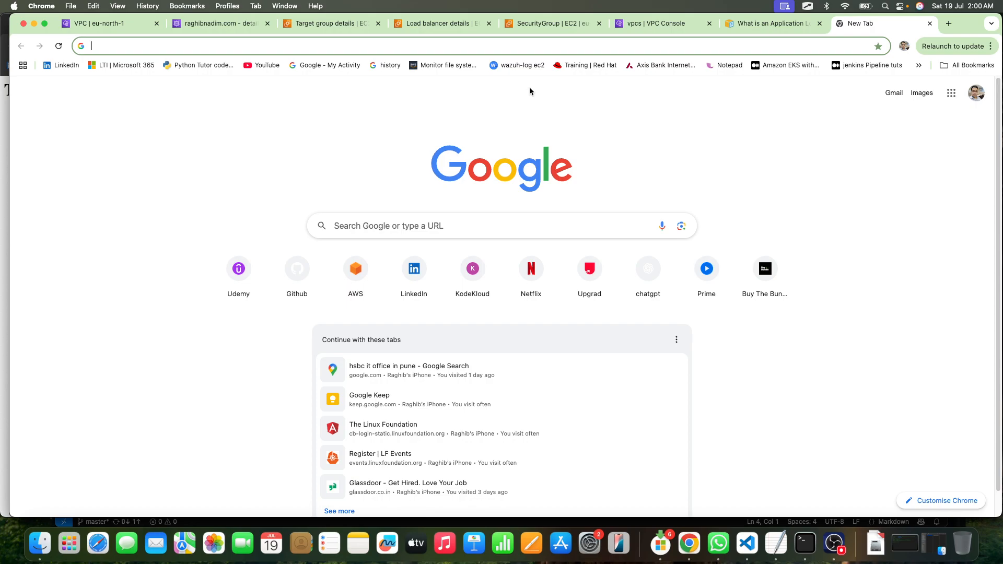
pyautogui.click(493, 47)
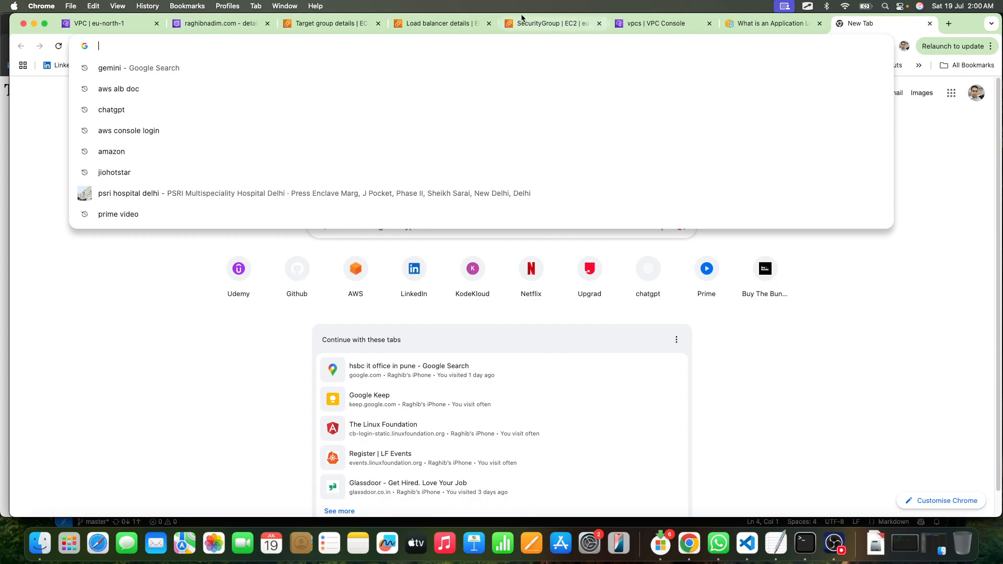
pyautogui.click(459, 23)
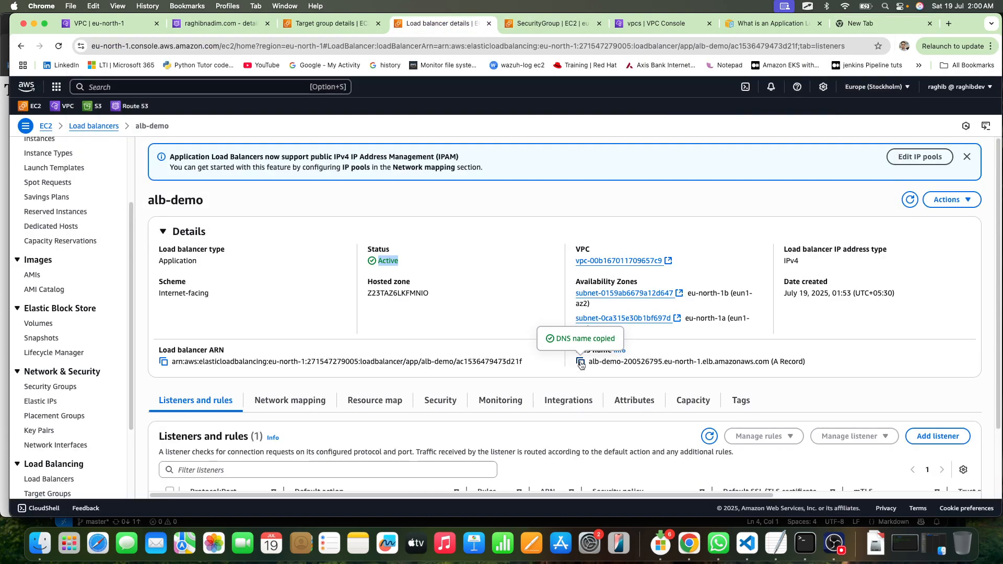
pyautogui.click(865, 25)
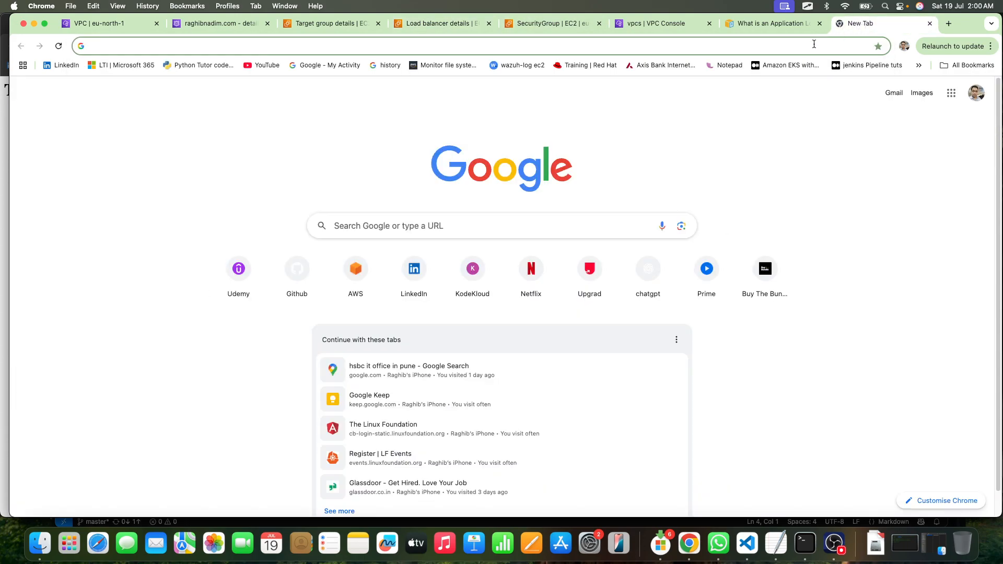
pyautogui.rightClick(637, 46)
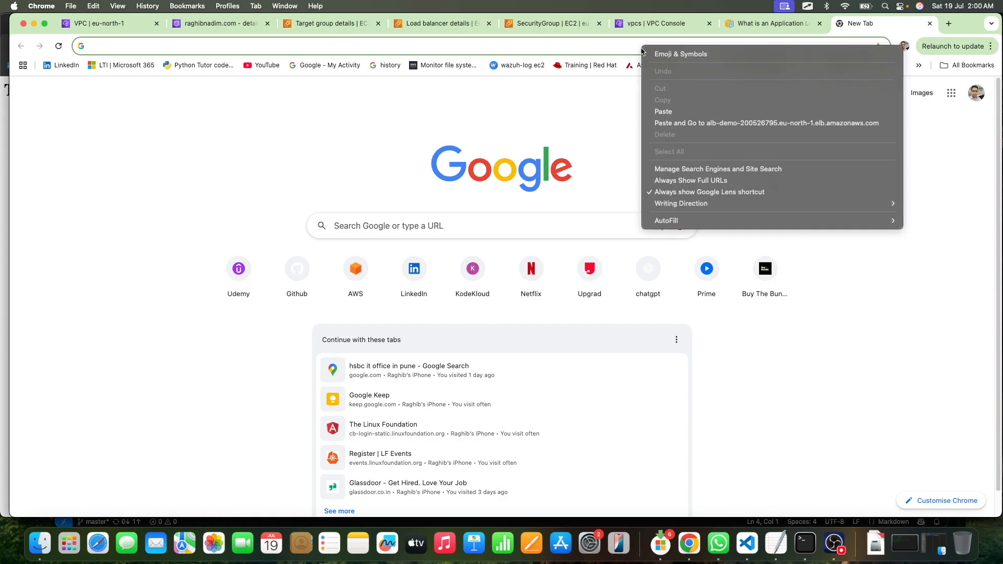
pyautogui.rightClick(524, 48)
pyautogui.rightClick(485, 46)
pyautogui.press('Escape')
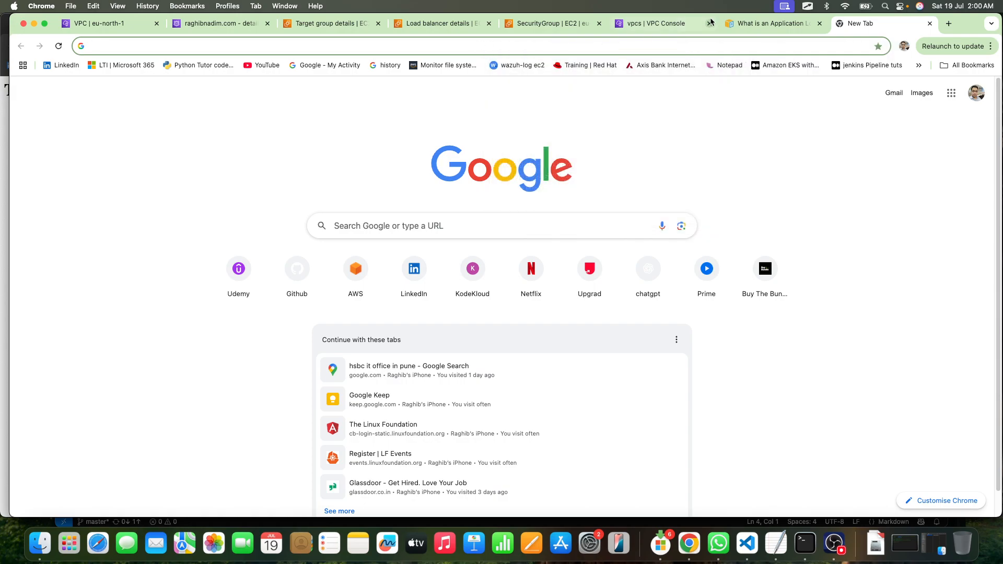
# Step: Copy the alb-demo DNS name again and load alb-demo-200526795.eu-north-1.elb.amazonaws.com in the new browser tab
pyautogui.click(551, 23)
pyautogui.click(469, 23)
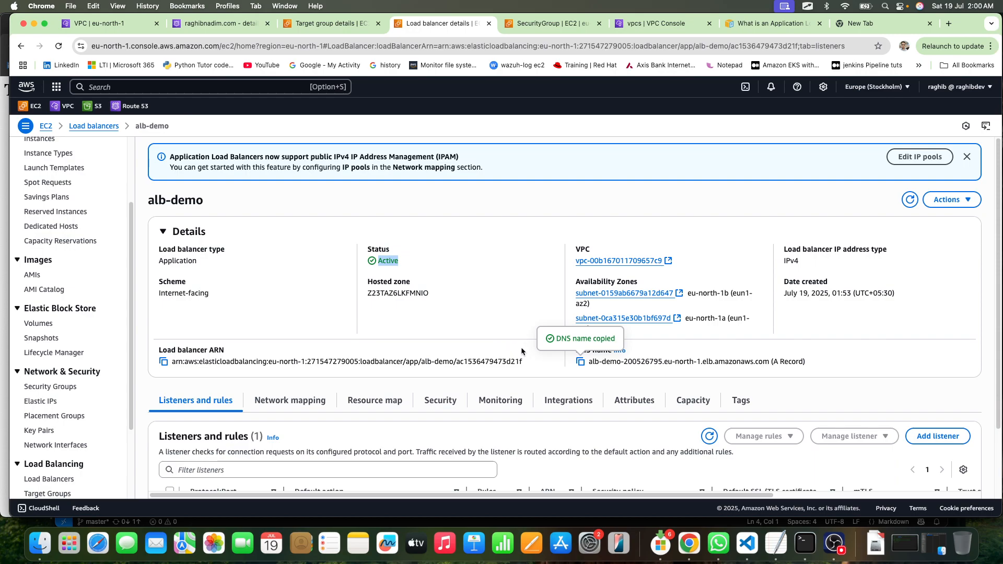
pyautogui.click(580, 362)
pyautogui.click(856, 24)
pyautogui.click(543, 47)
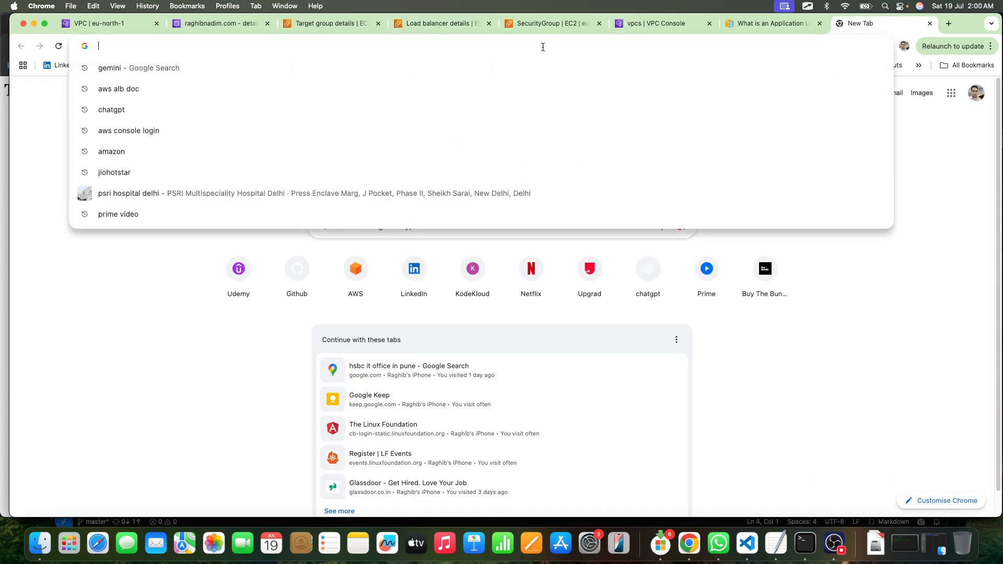
pyautogui.rightClick(311, 52)
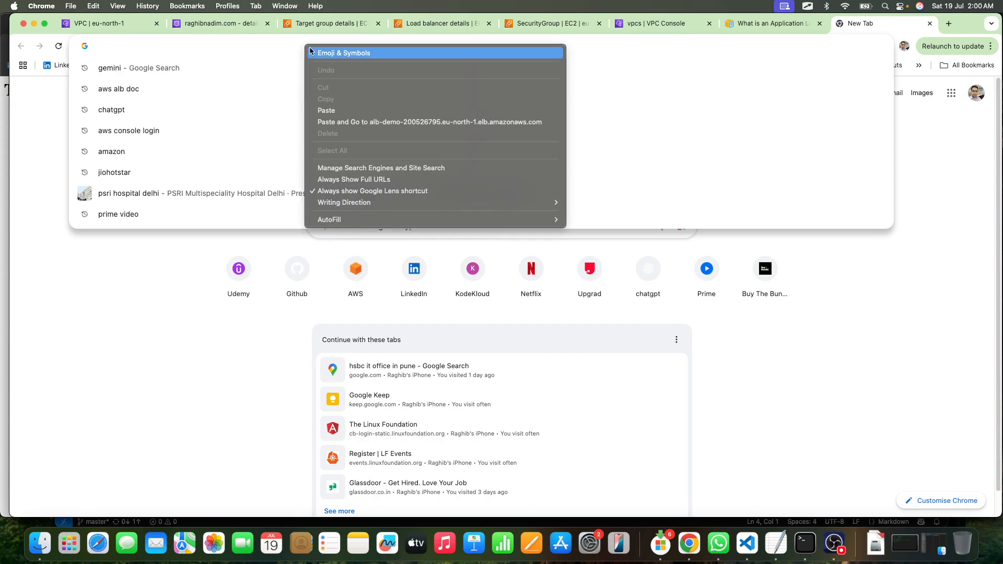
pyautogui.click(340, 107)
pyautogui.press('Return')
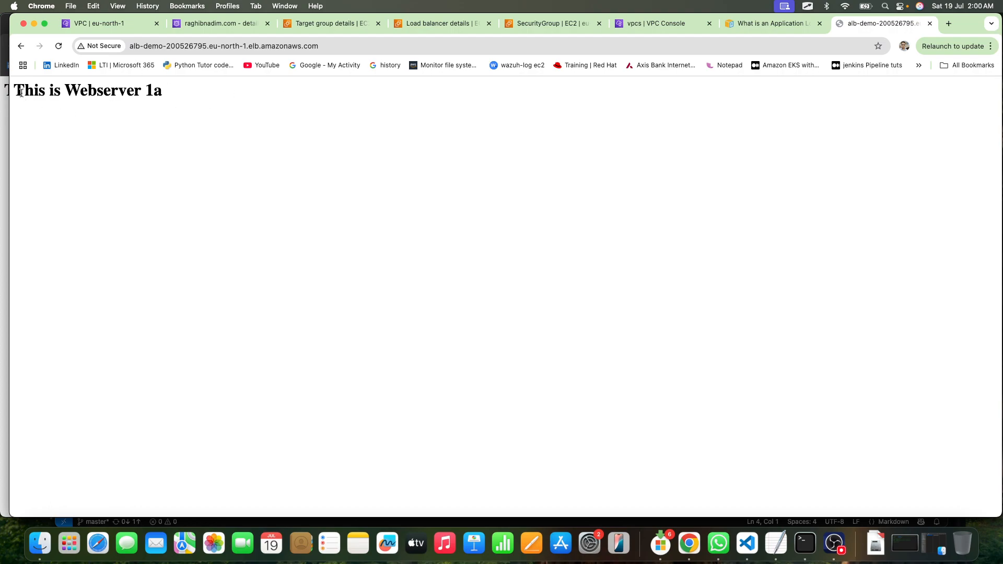
# Step: Reload the load balancer's page repeatedly to check which web server answers each request
pyautogui.moveTo(22, 94); pyautogui.dragTo(165, 87)
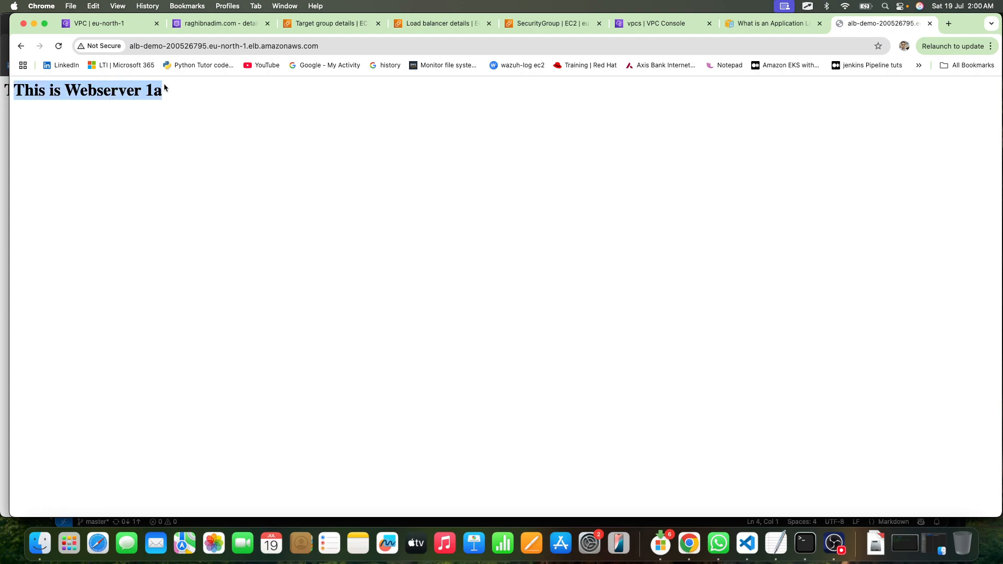
pyautogui.click(58, 46)
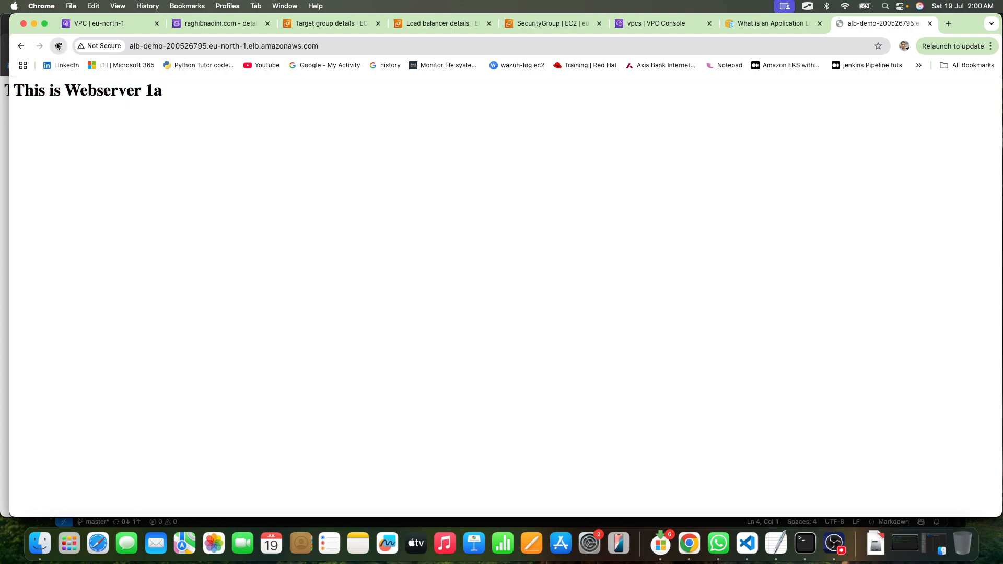
pyautogui.moveTo(14, 90)
pyautogui.mouseDown()
pyautogui.moveTo(156, 88)
pyautogui.moveTo(17, 90)
pyautogui.mouseUp()
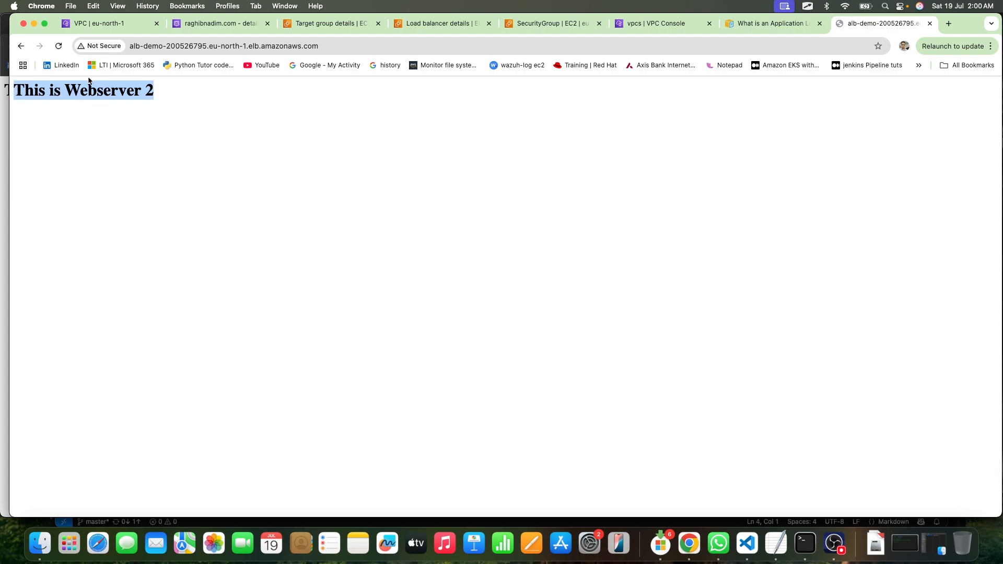
pyautogui.click(63, 47)
pyautogui.click(62, 47)
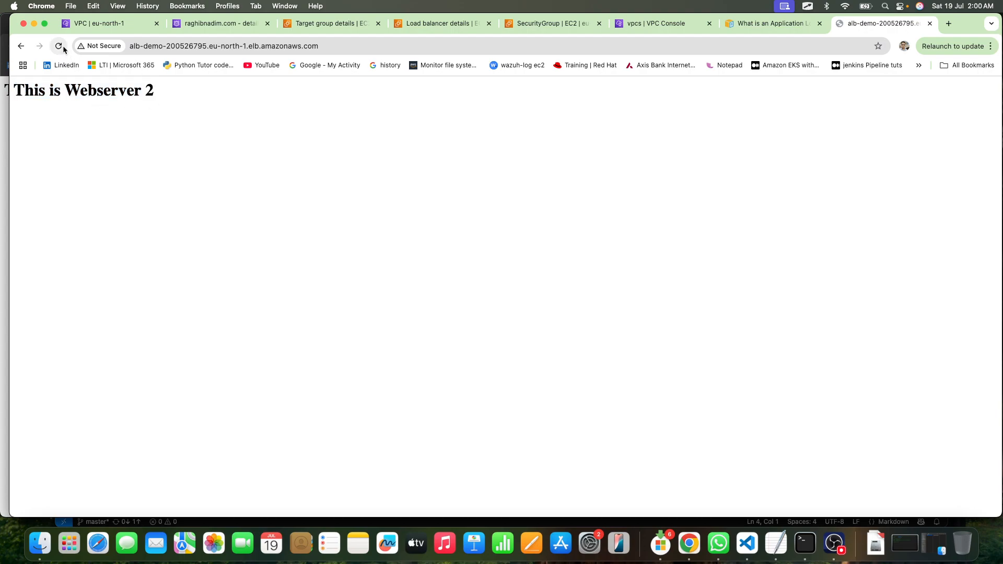
pyautogui.click(63, 46)
pyautogui.click(62, 46)
pyautogui.click(63, 46)
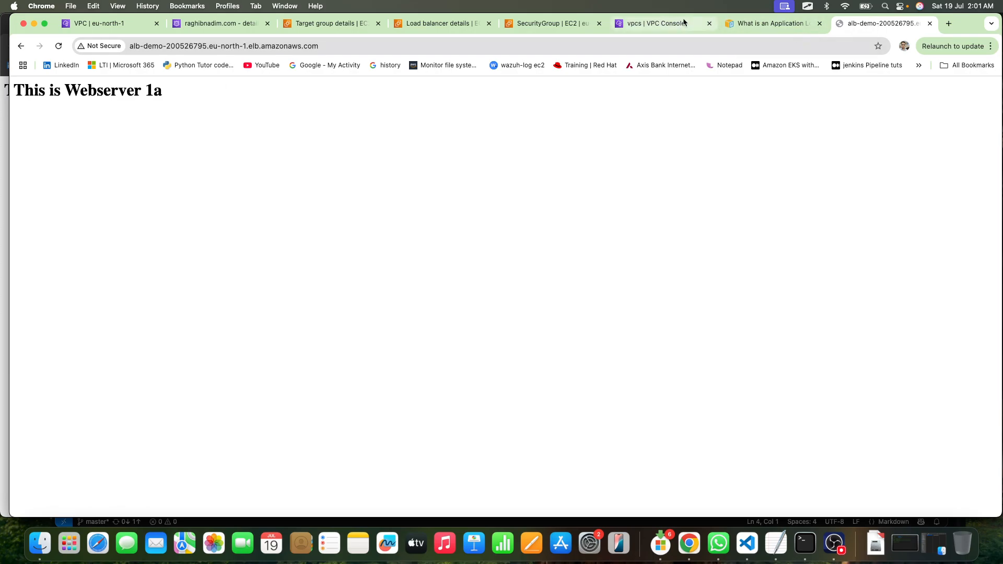
# Step: Review the long DNS name on the alb-demo details page alongside the Route 53 hosted zone
pyautogui.click(419, 25)
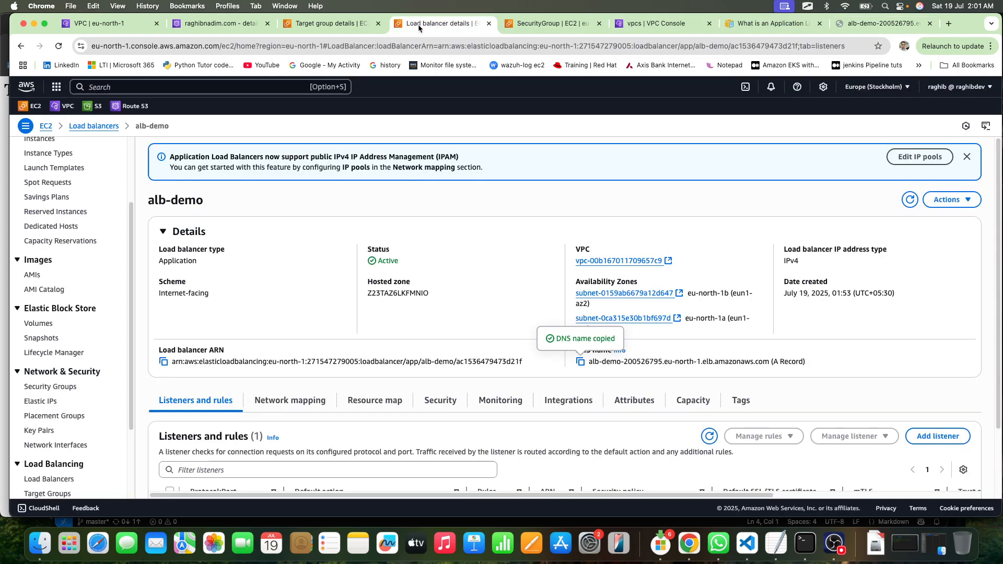
pyautogui.click(237, 25)
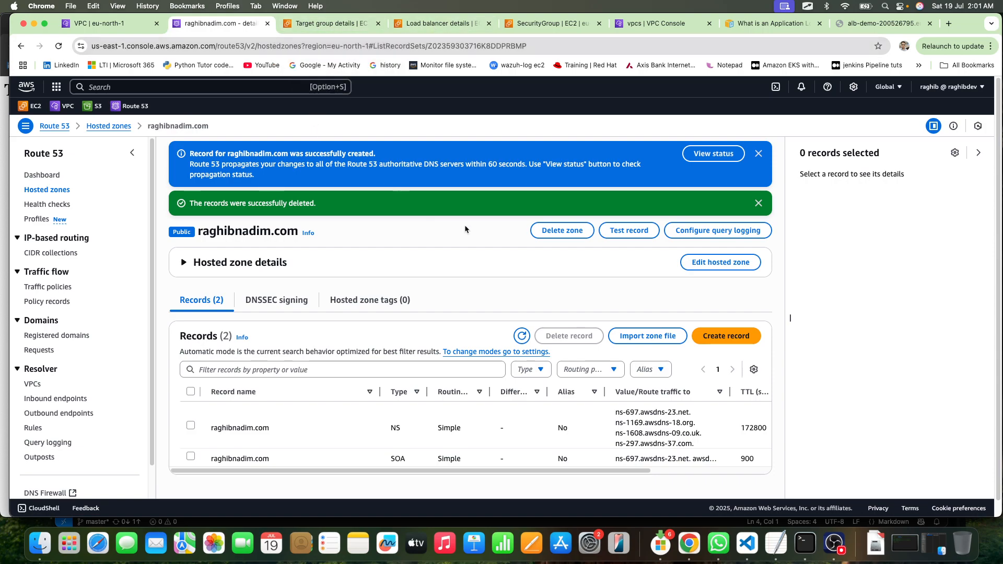
pyautogui.click(474, 23)
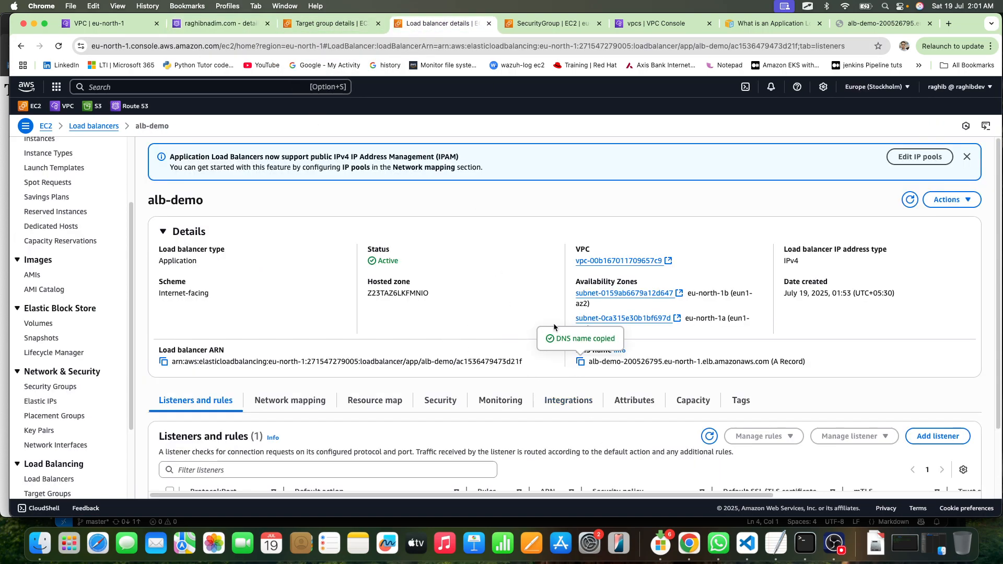
pyautogui.moveTo(808, 359); pyautogui.dragTo(592, 360)
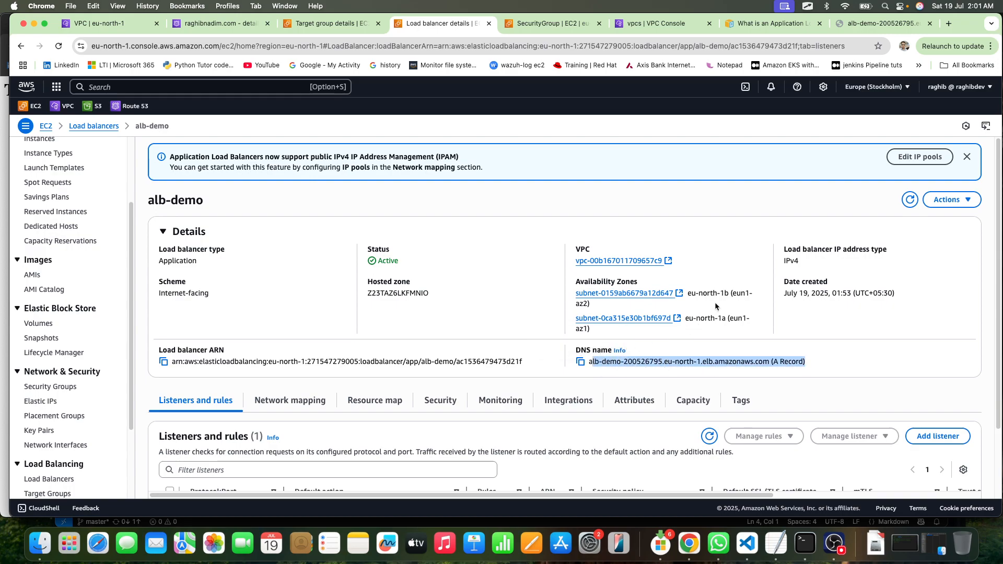
pyautogui.click(728, 349)
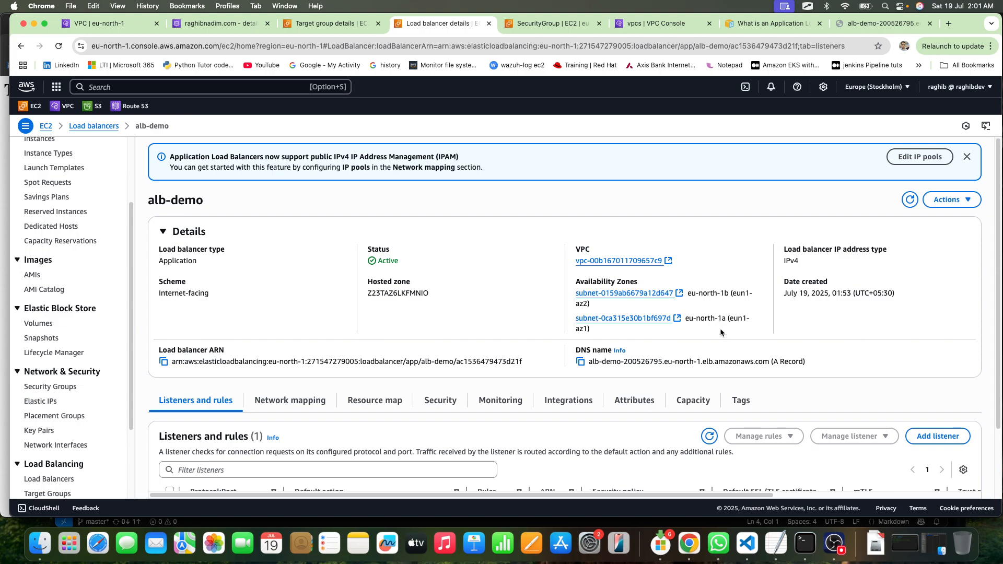
# Step: Dismiss the notifications on the Route 53 hosted zones list and open the public hosted zone's records
pyautogui.click(219, 23)
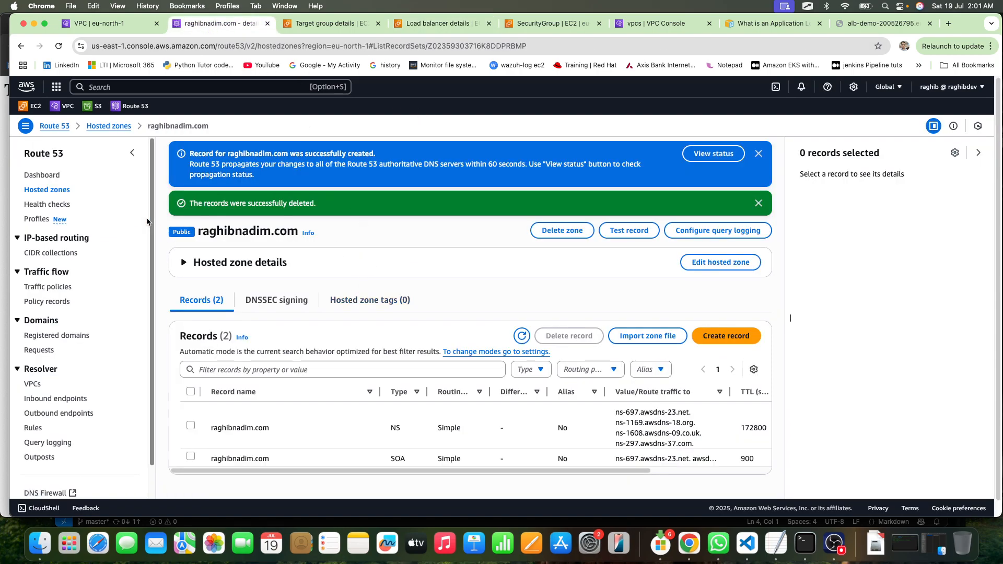
pyautogui.click(59, 191)
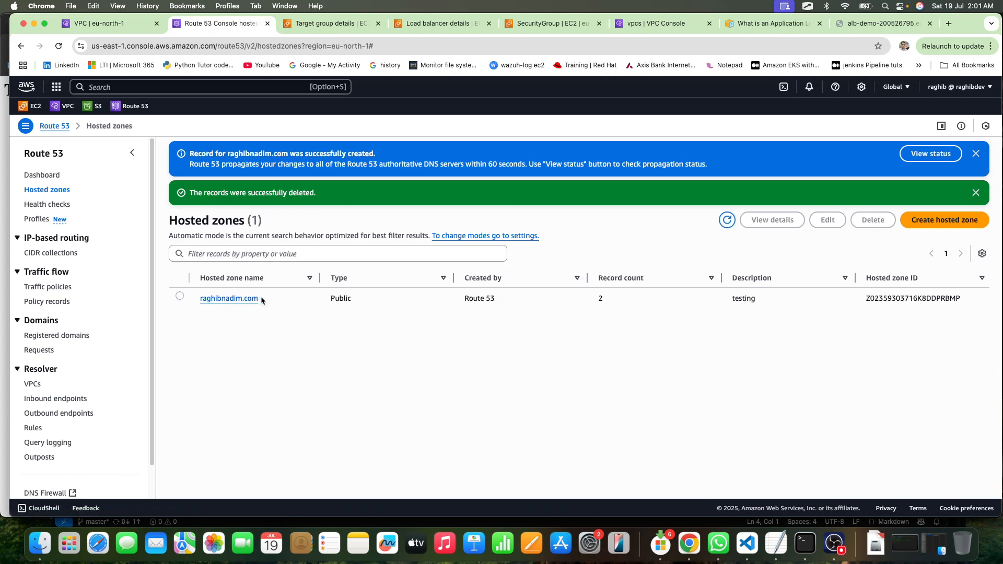
pyautogui.moveTo(257, 300); pyautogui.dragTo(200, 299)
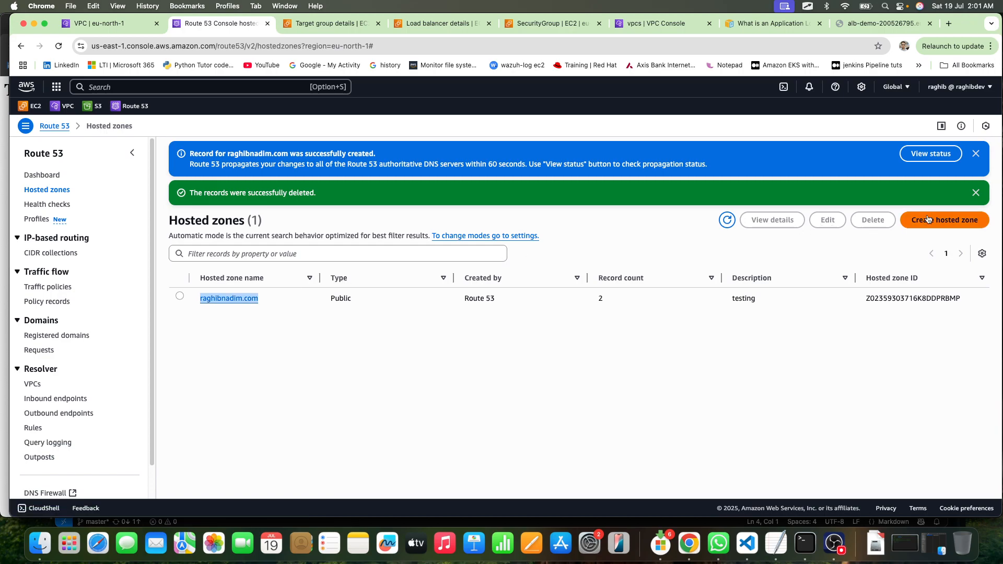
pyautogui.click(976, 155)
pyautogui.click(976, 155)
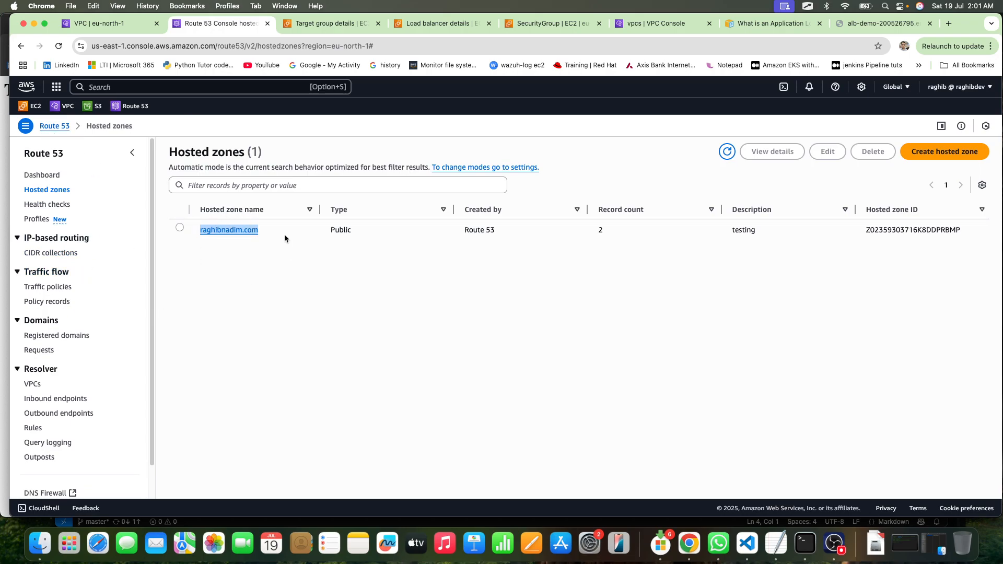
pyautogui.click(246, 230)
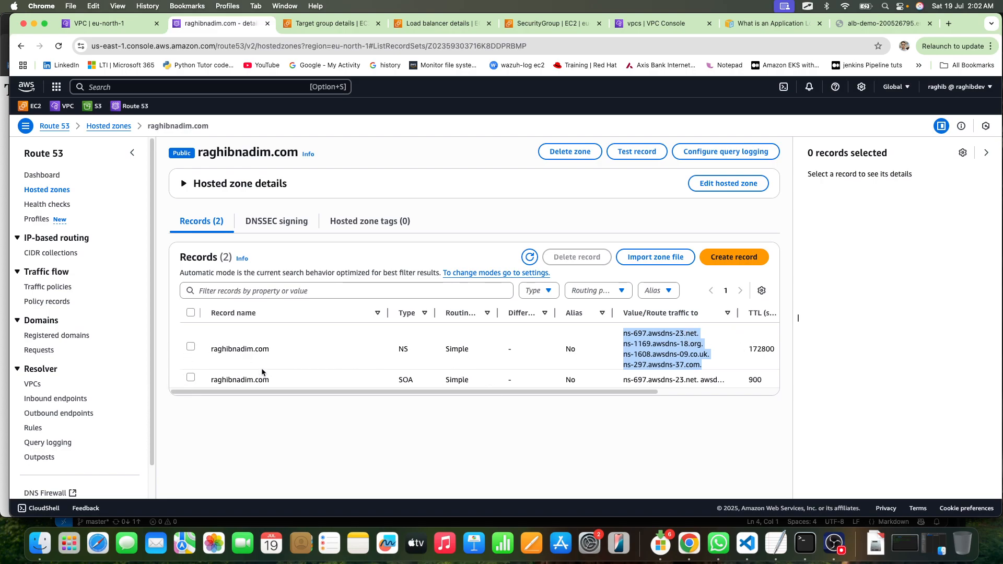
# Step: Start an A record for the alb subdomain and make it an alias to Application and Classic Load Balancer
pyautogui.click(748, 257)
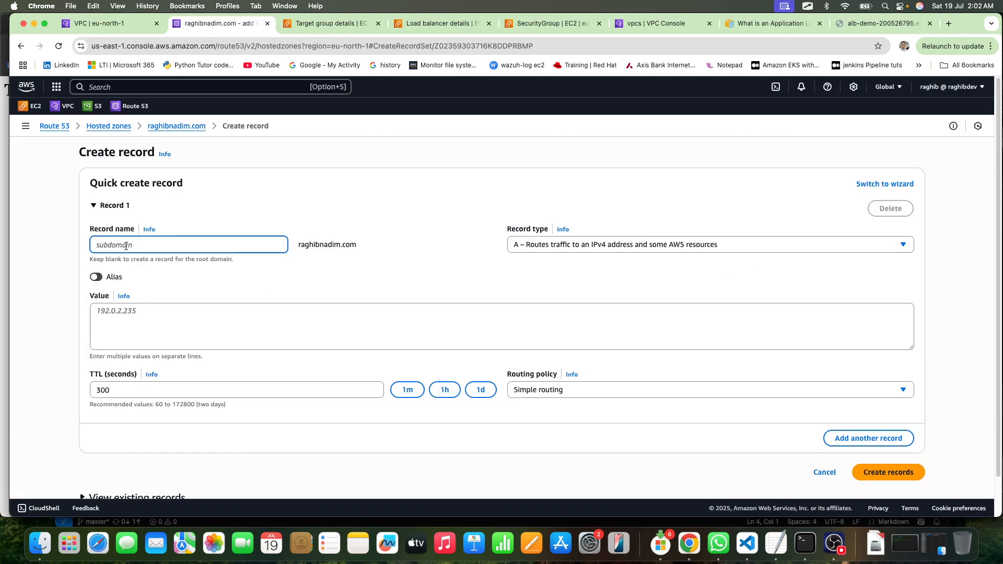
pyautogui.write('alb')
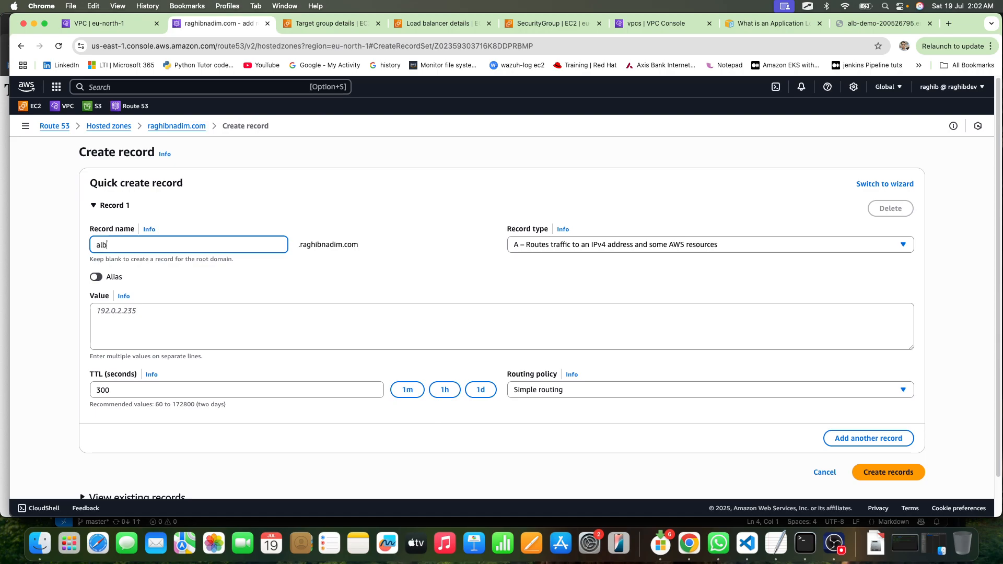
pyautogui.click(238, 318)
pyautogui.click(97, 277)
pyautogui.click(97, 278)
pyautogui.click(97, 277)
pyautogui.click(130, 311)
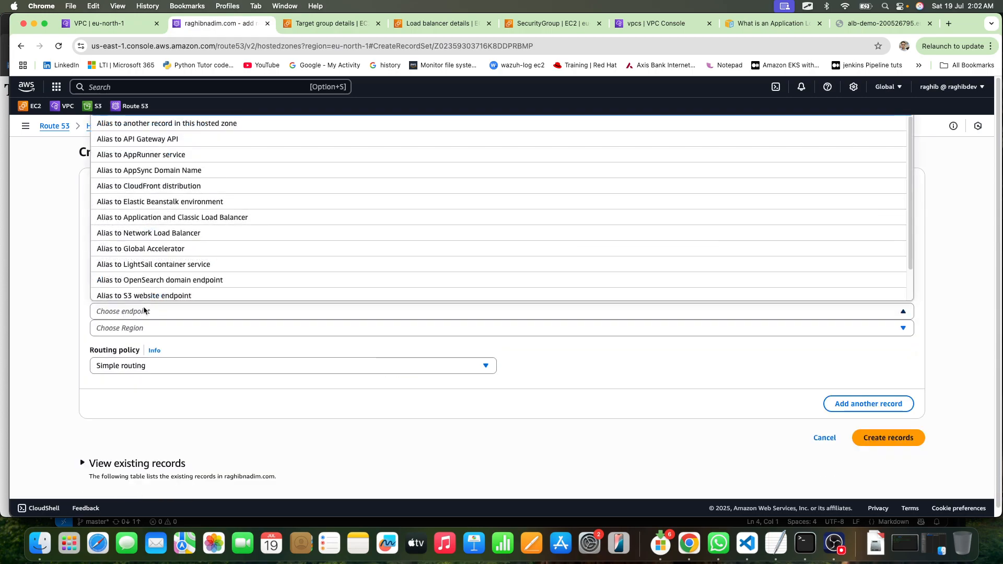
pyautogui.click(150, 218)
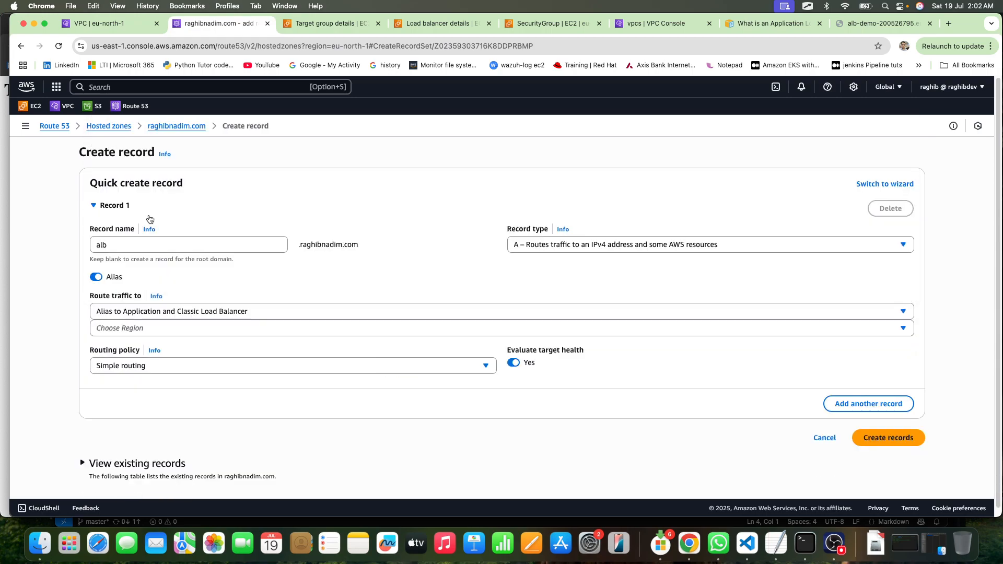
# Step: Set the alias region to Europe (Stockholm) and target the dualstack.alb-demo-200526795.eu-north-1.elb.amazonaws.com load balancer
pyautogui.click(156, 328)
pyautogui.scroll(-6, 197, 280)
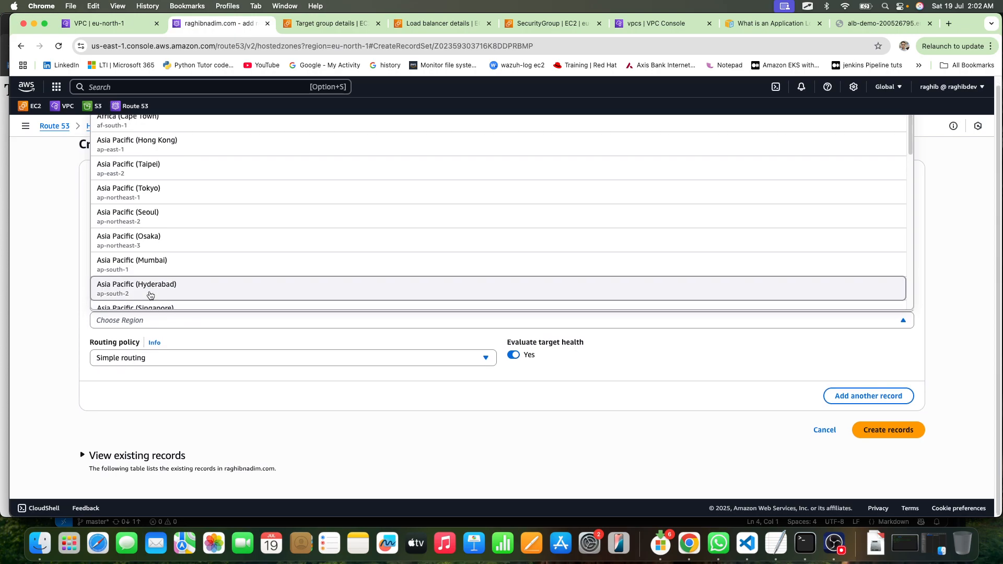
pyautogui.scroll(1, 197, 279)
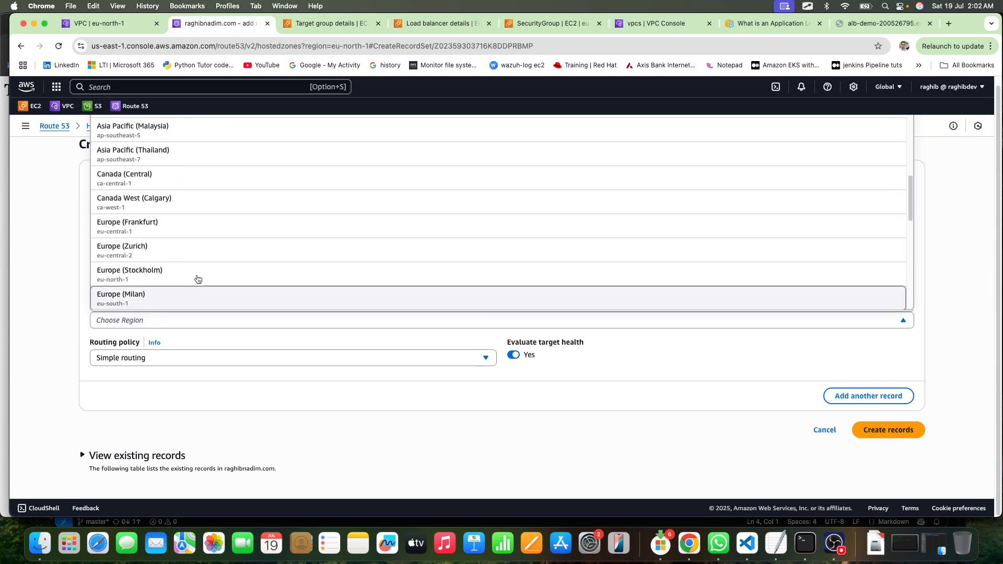
pyautogui.click(193, 269)
pyautogui.click(179, 342)
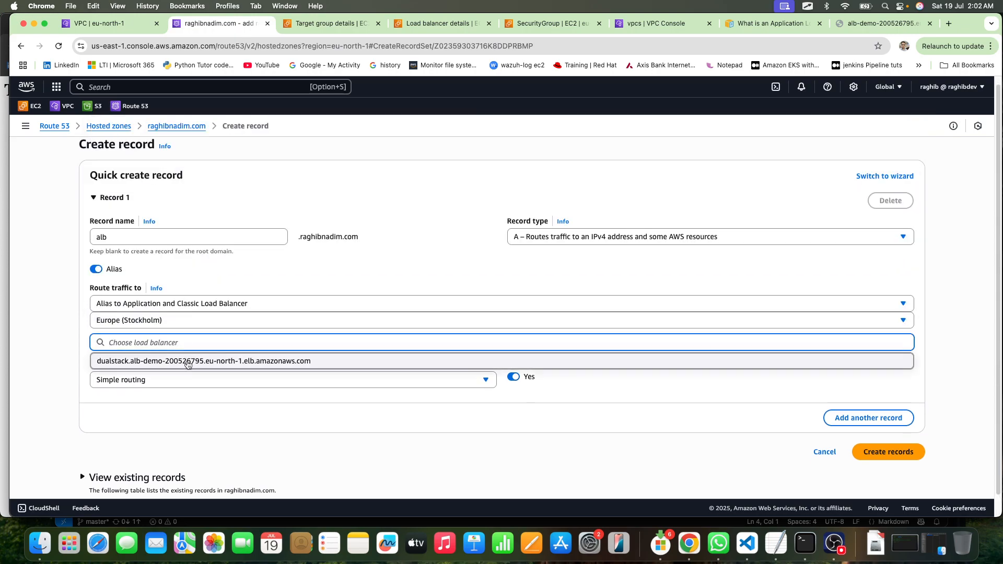
pyautogui.click(190, 361)
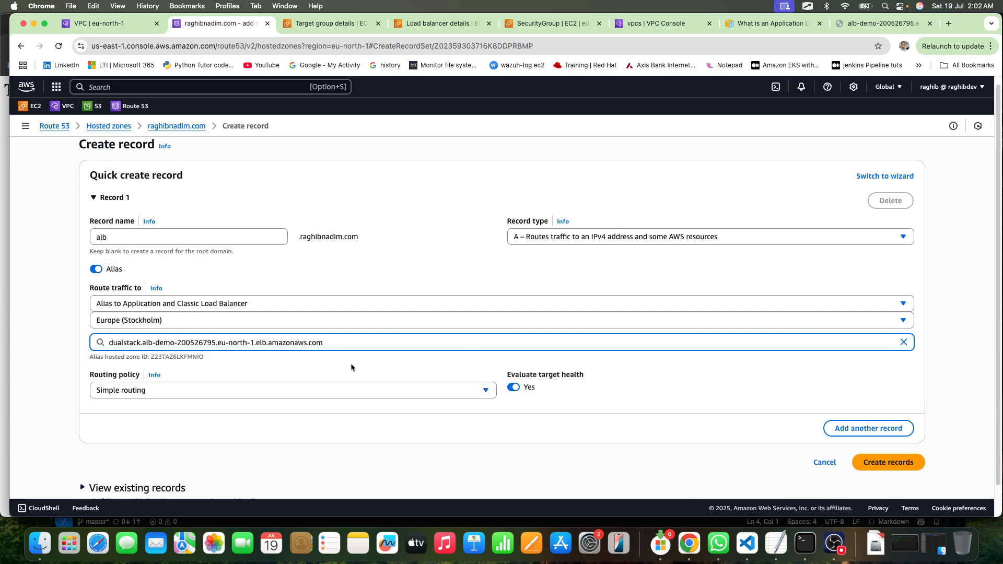
# Step: Create the alb alias record pointing to the alb-demo load balancer
pyautogui.moveTo(175, 342); pyautogui.dragTo(282, 354)
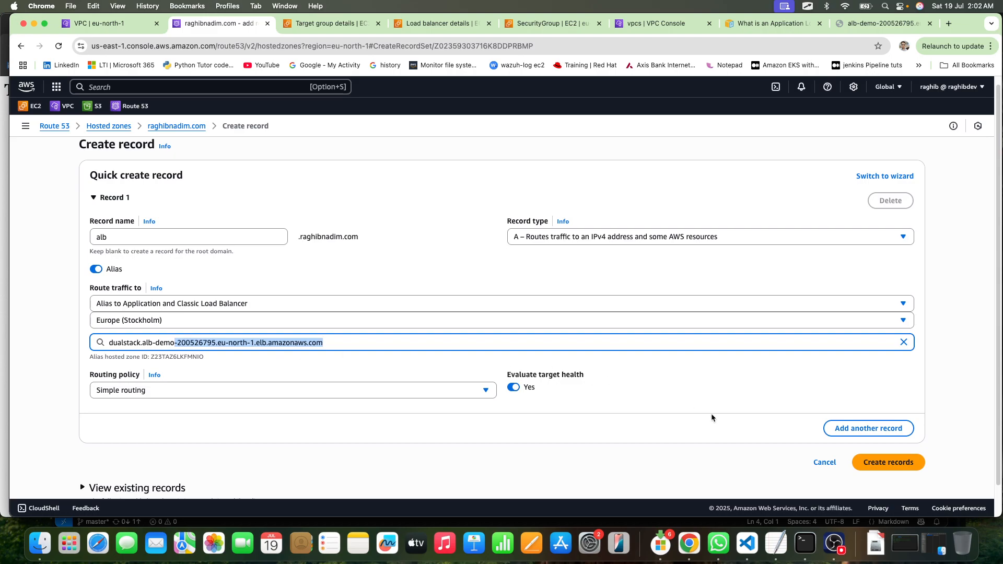
pyautogui.click(901, 465)
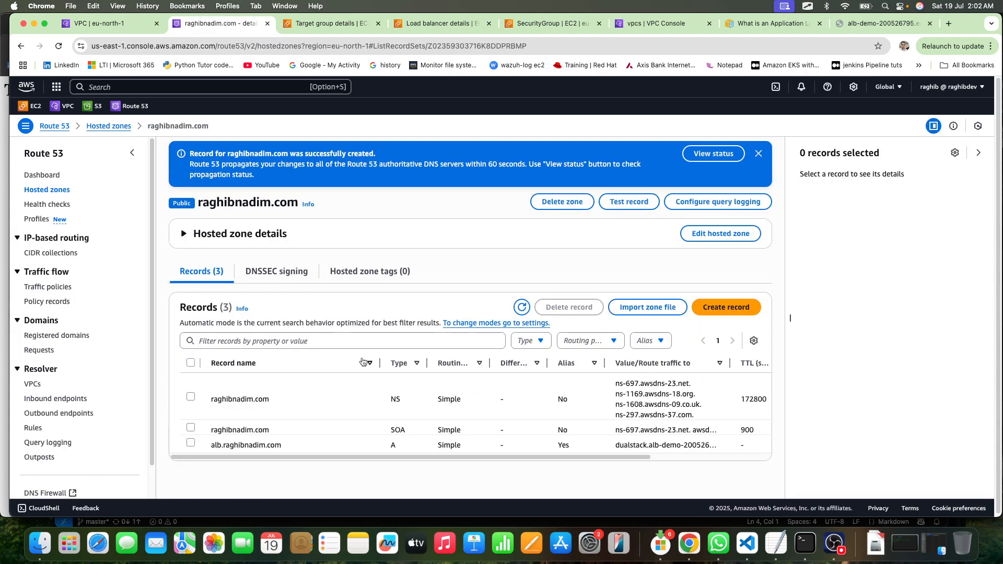
# Step: Copy the new alb record's full name from the hosted zone's records and open that address in a new browser tab
pyautogui.moveTo(283, 447)
pyautogui.mouseDown()
pyautogui.moveTo(214, 445)
pyautogui.moveTo(280, 445)
pyautogui.mouseUp()
pyautogui.press('super+c')
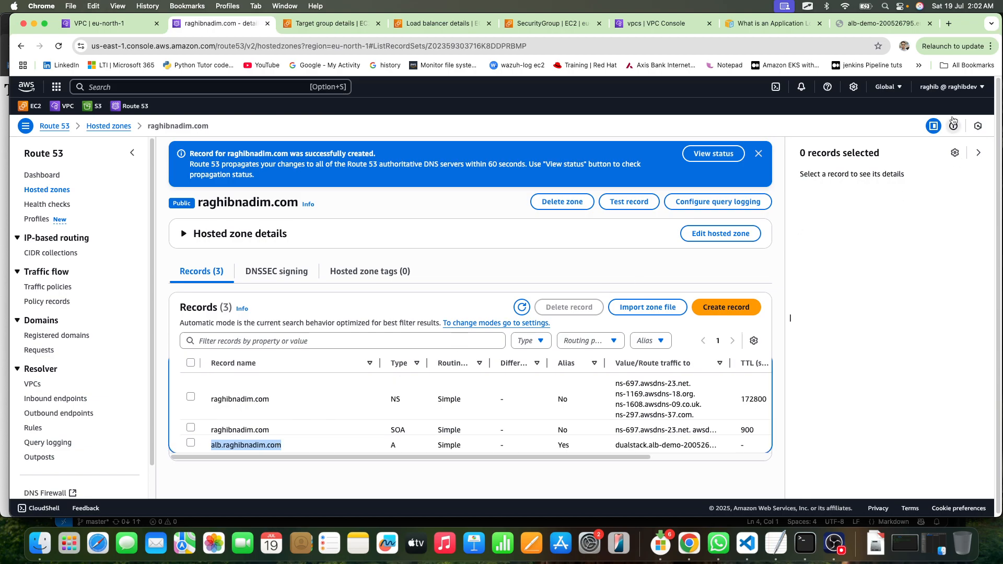
pyautogui.click(948, 24)
pyautogui.press('super+v')
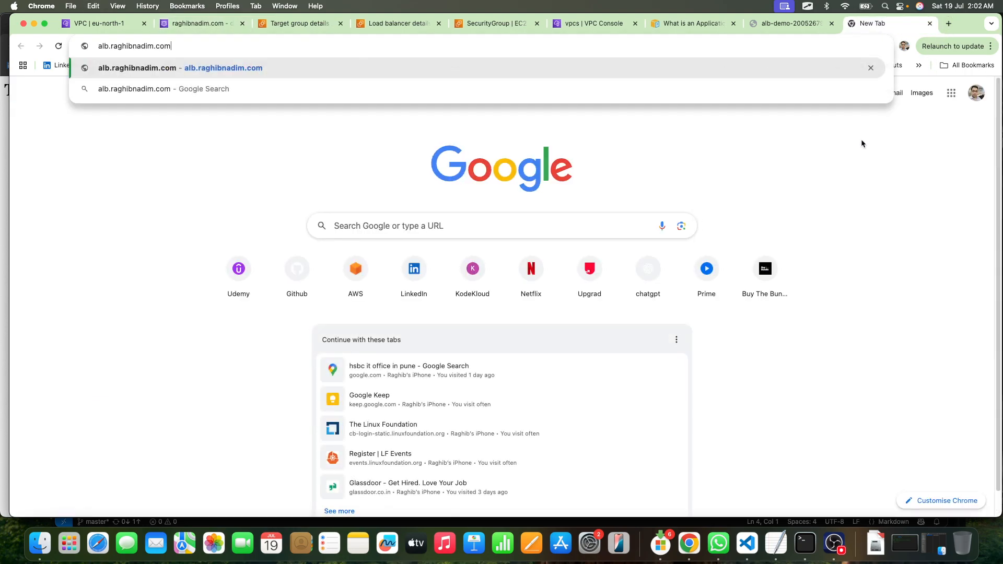
pyautogui.press('Return')
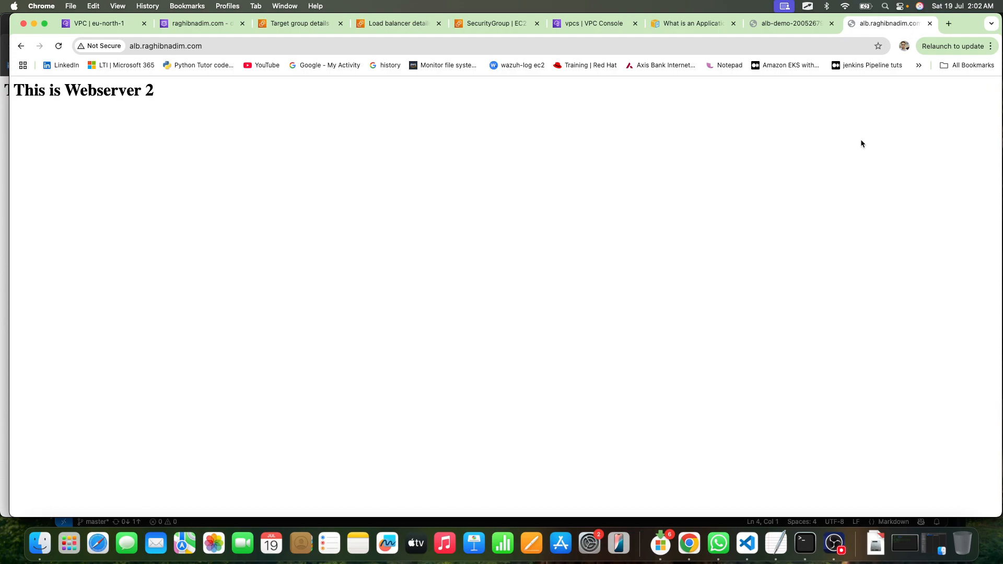
# Step: Reload the alb subdomain page several times to test how requests are distributed between the web servers
pyautogui.click(58, 46)
pyautogui.click(58, 47)
pyautogui.click(58, 47)
pyautogui.click(58, 47)
pyautogui.click(58, 47)
# Step: Compare the alb subdomain's address with the load balancer's own DNS address, and return to the hosted zone's records
pyautogui.click(127, 46)
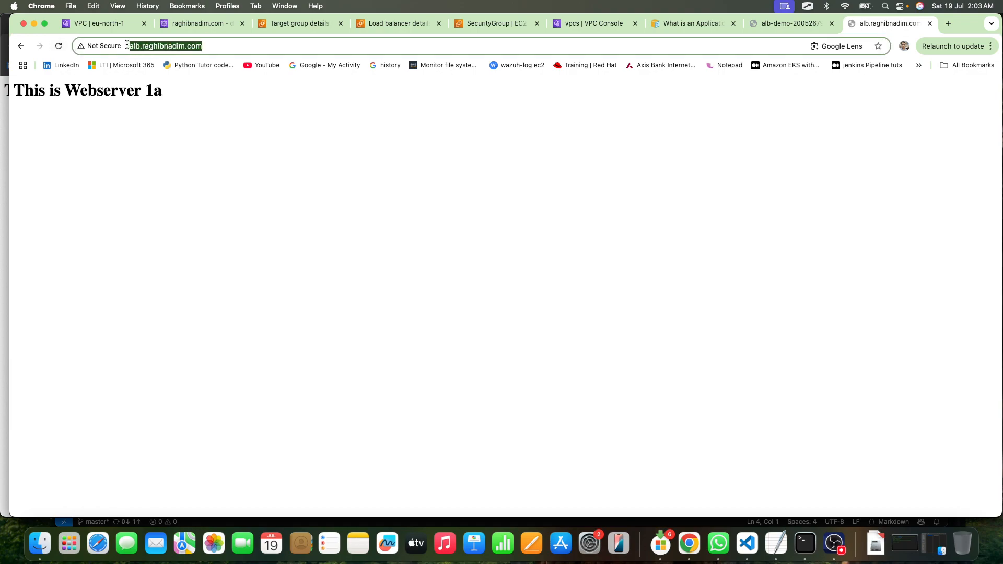
pyautogui.click(808, 27)
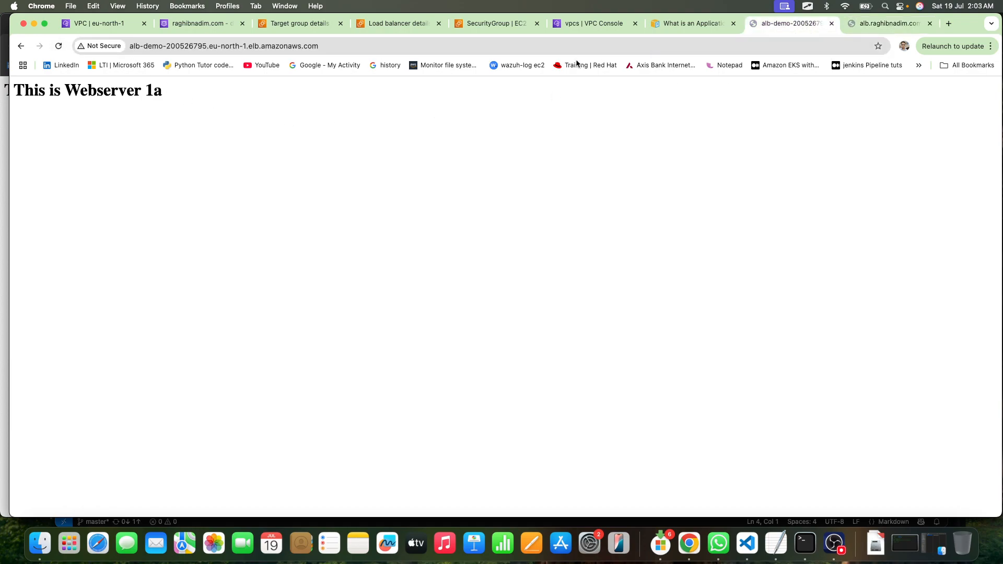
pyautogui.click(201, 23)
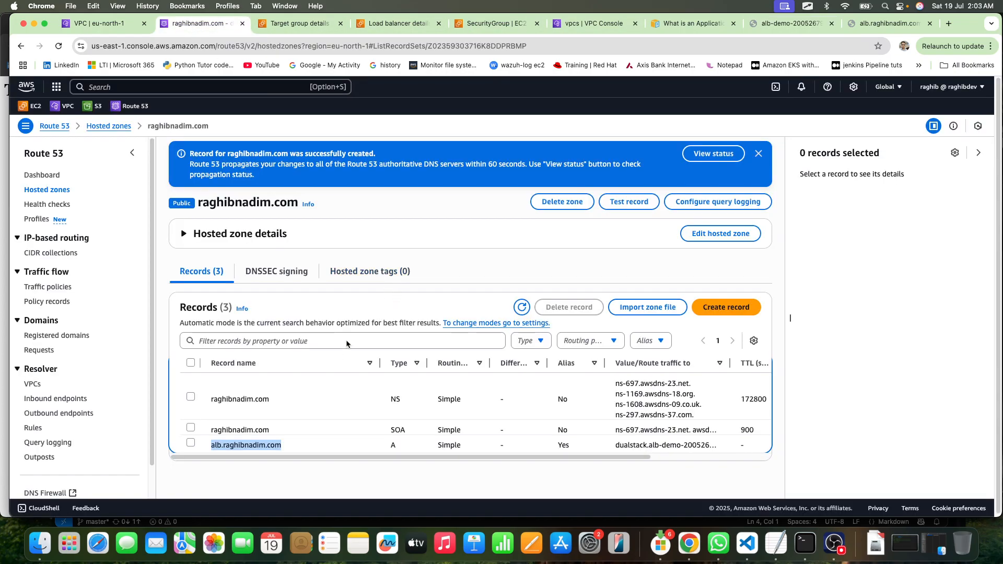